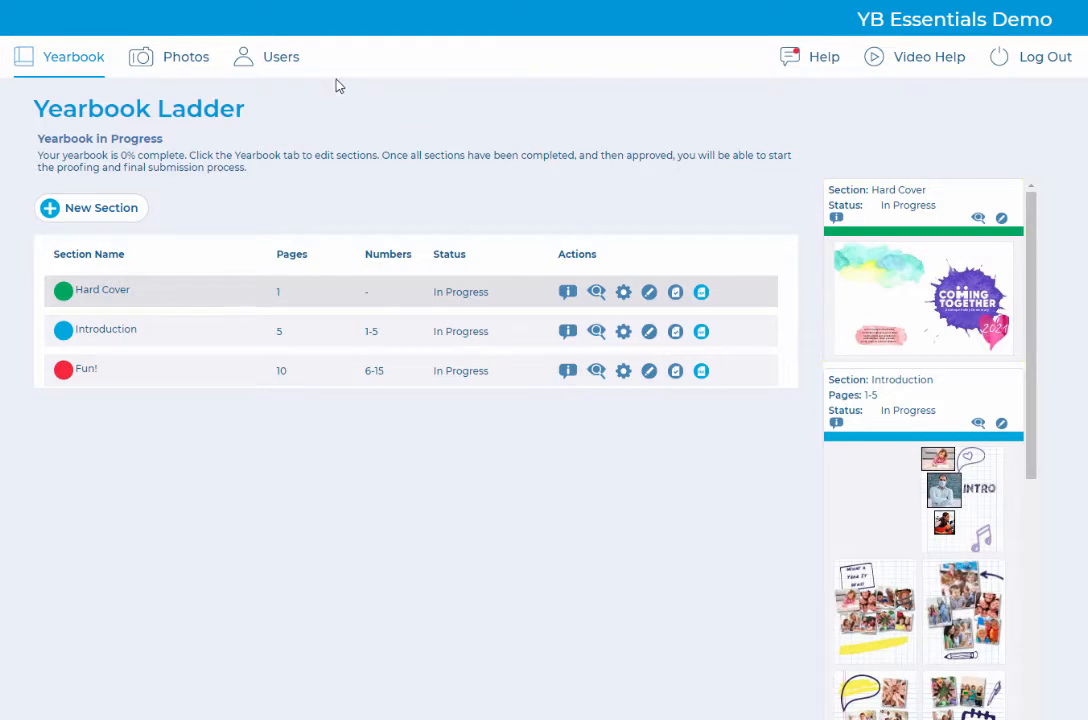
Step: Look at the Photos and Users pages, then return to the Yearbook Ladder
left_click(179, 67)
left_click(274, 62)
left_click(49, 65)
Step: View the Help and Messages notes and the Video Help for the Yearbook page, closing each one
left_click(820, 60)
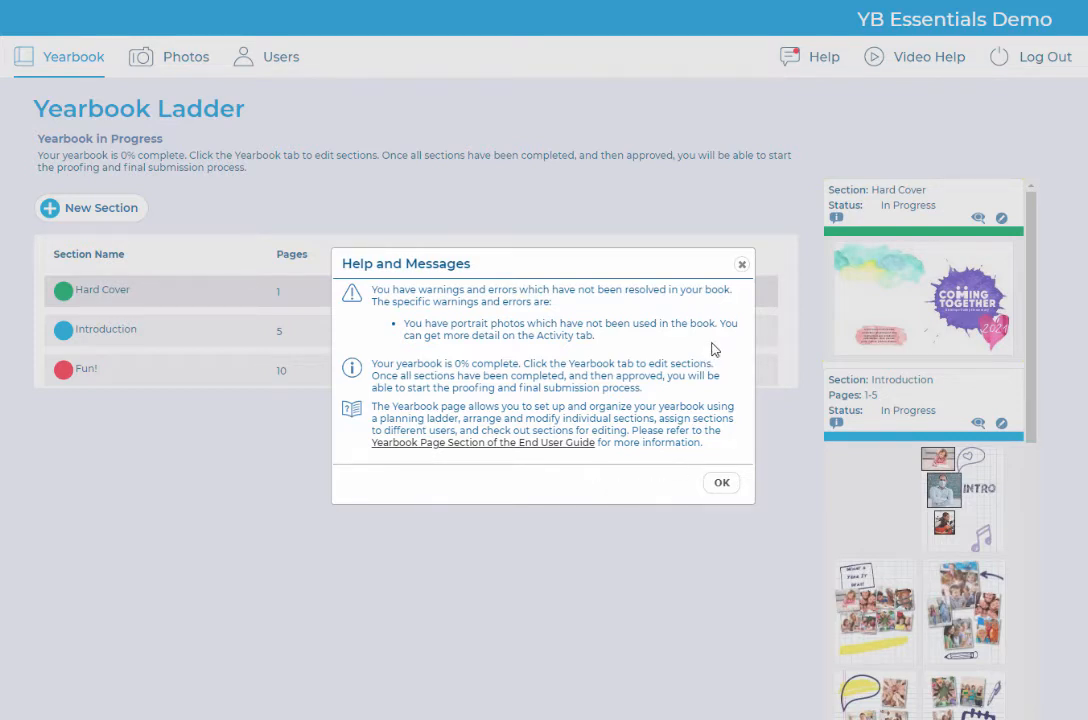
left_click(742, 264)
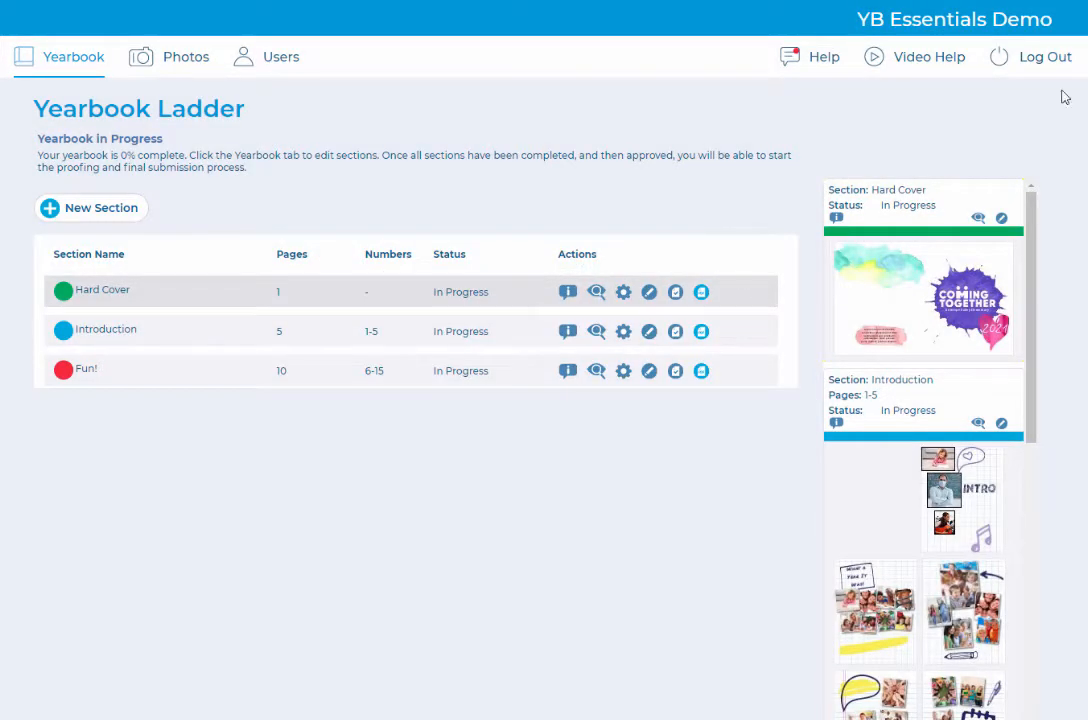
left_click(930, 62)
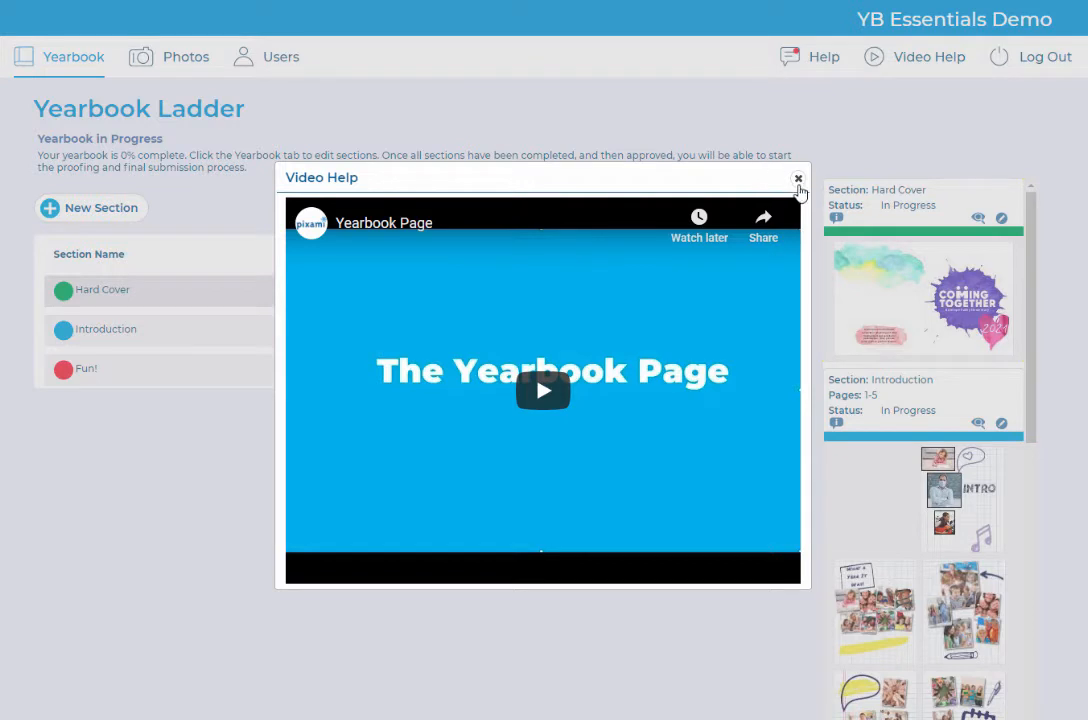
left_click(798, 180)
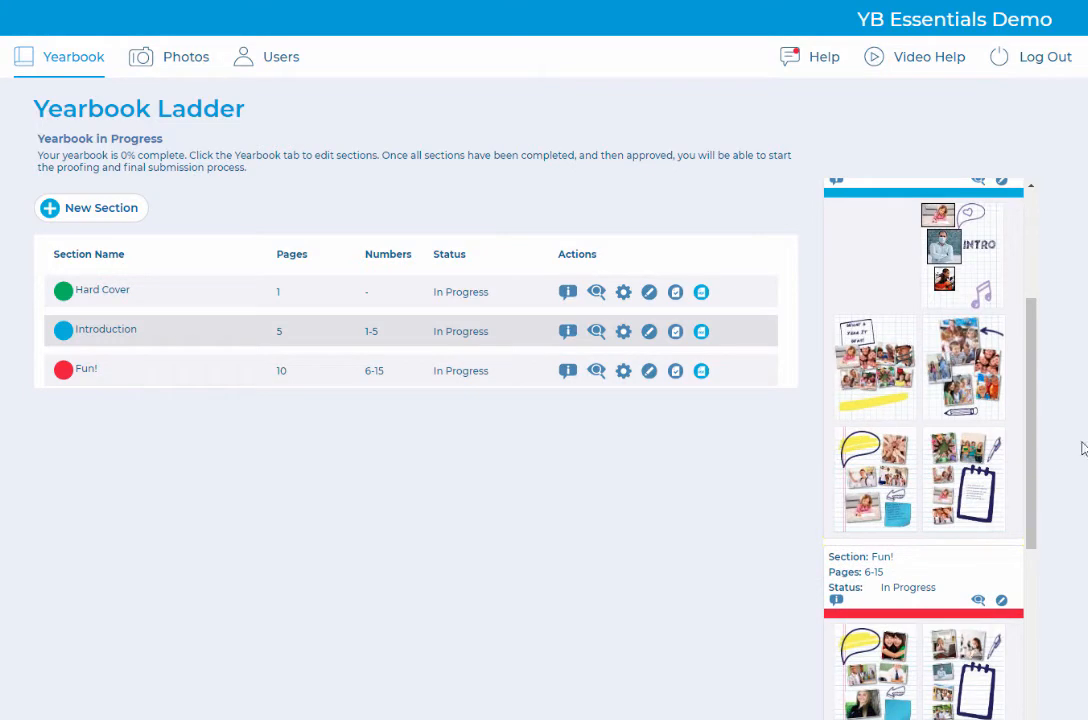
Step: Preview the Introduction section from page 1 through pages 4 & 5, then close the preview
left_click_drag(1031, 503, 1047, 452)
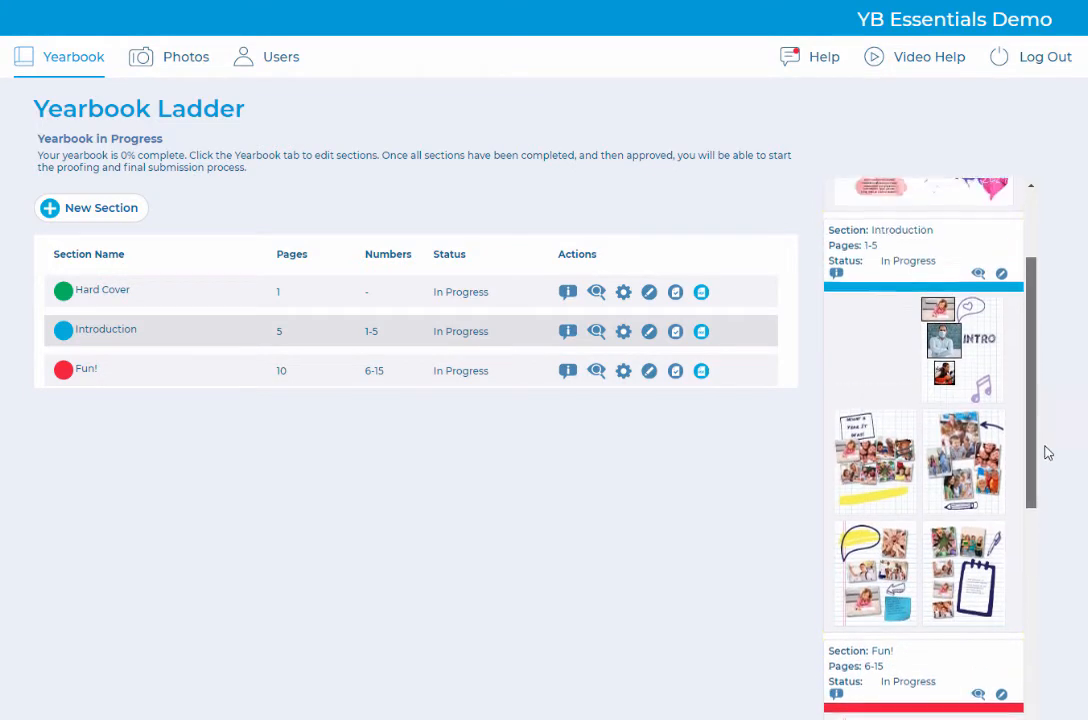
left_click(978, 278)
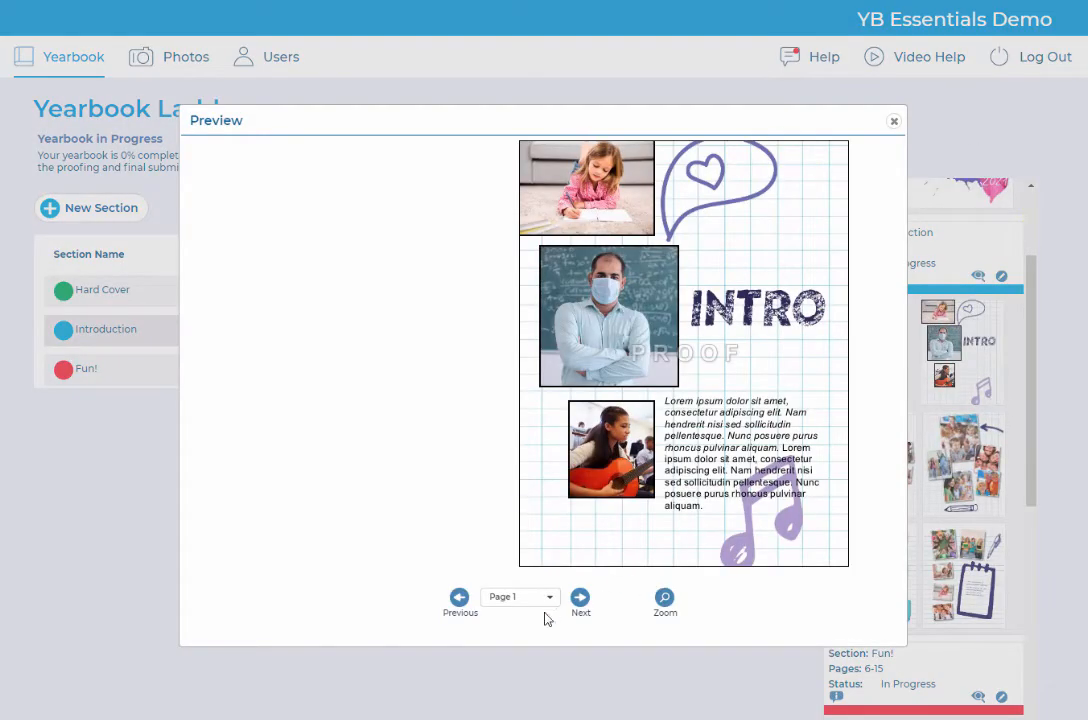
left_click(580, 598)
left_click(580, 598)
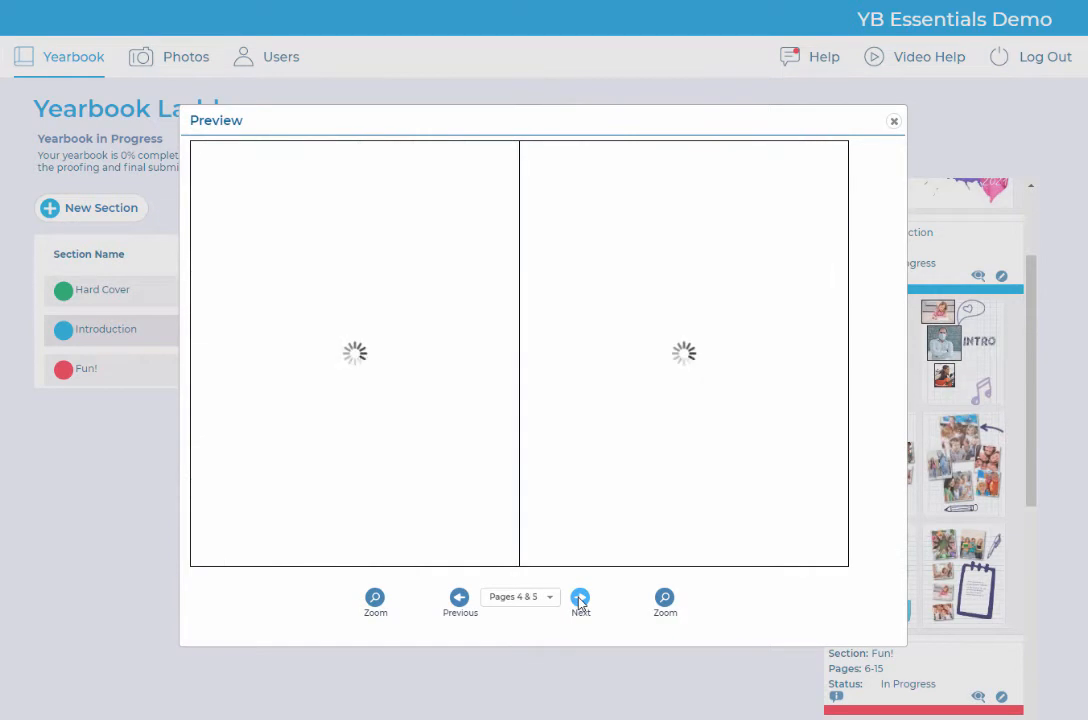
left_click(894, 123)
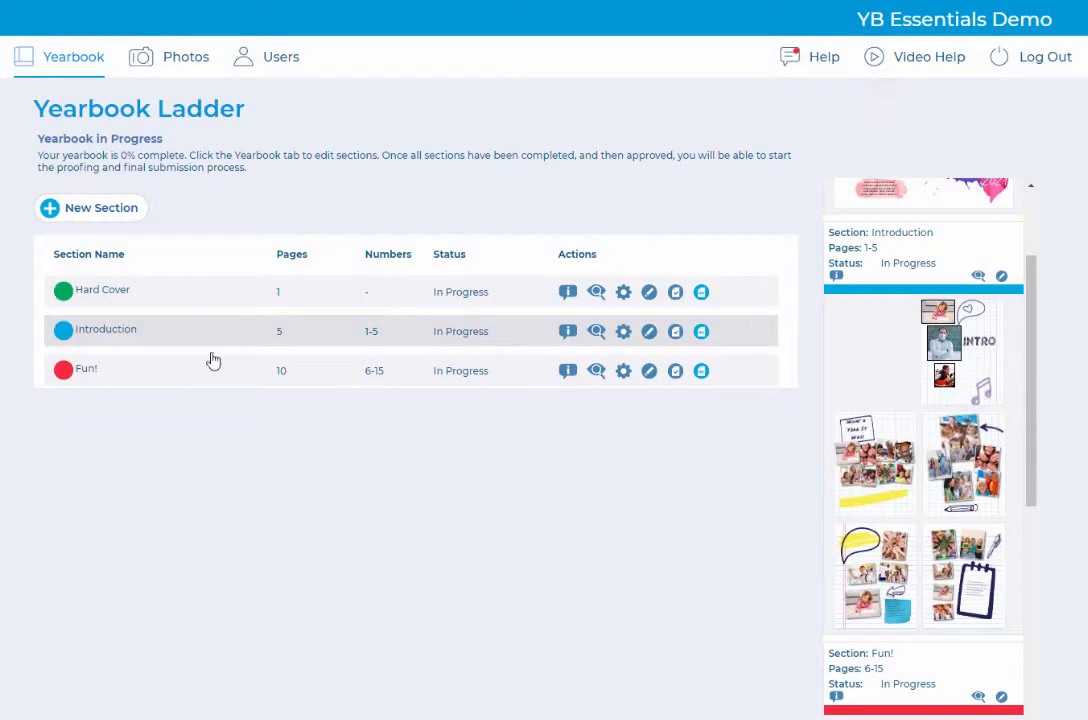
Step: Start a new yearbook section named Classes with 10 pages
left_click(111, 213)
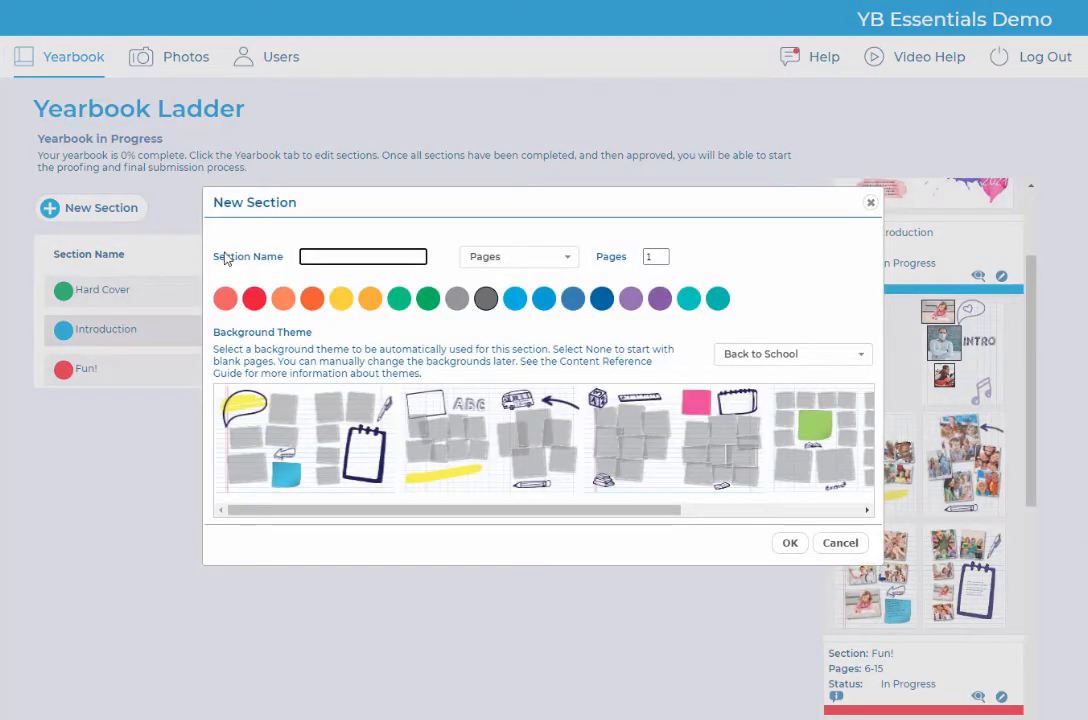
type("Classes")
left_click_drag(659, 256, 605, 278)
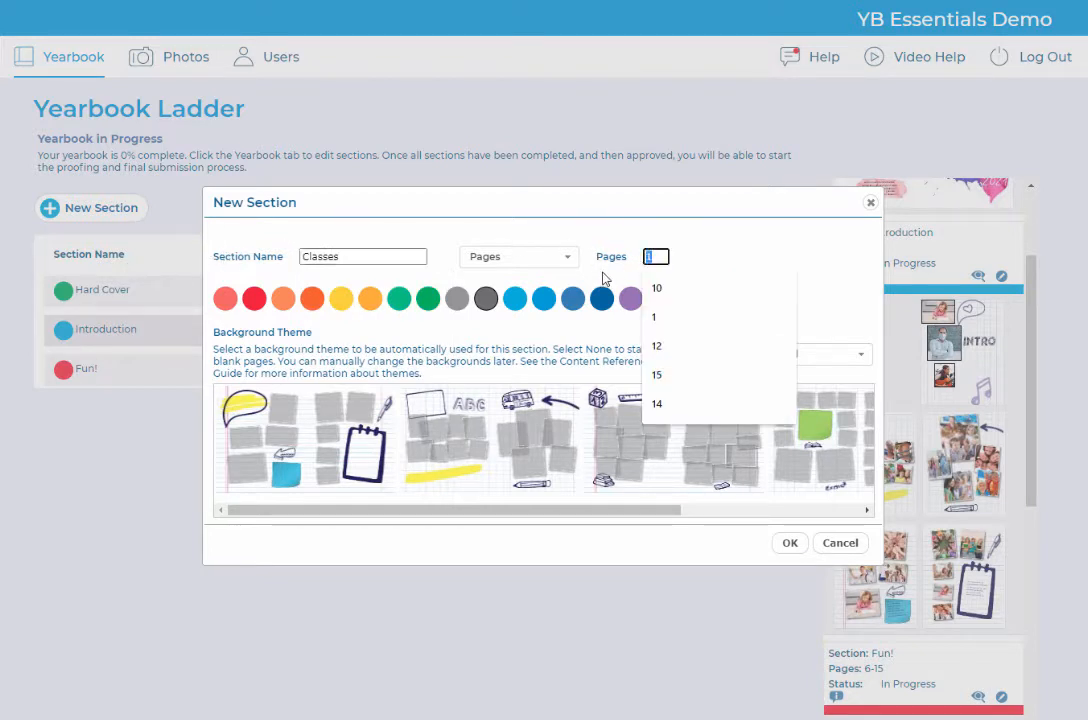
type("10")
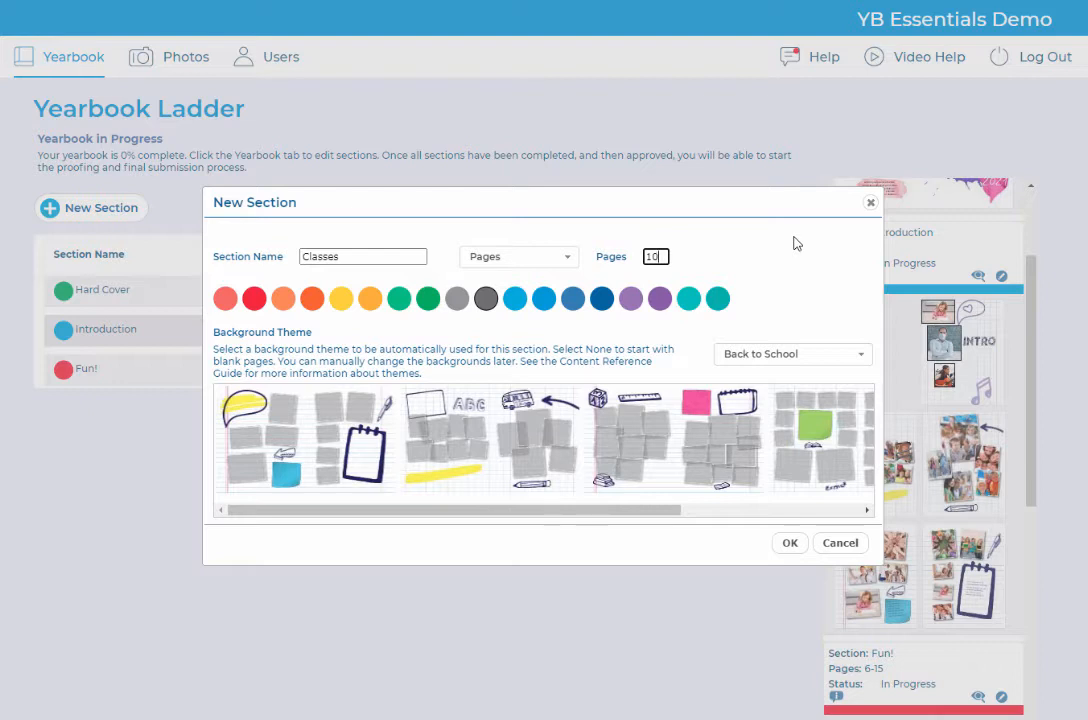
Step: Try the Chalkboard, Circus, Distance Learning and Its elementary background themes for the new section
left_click(735, 355)
left_click(793, 406)
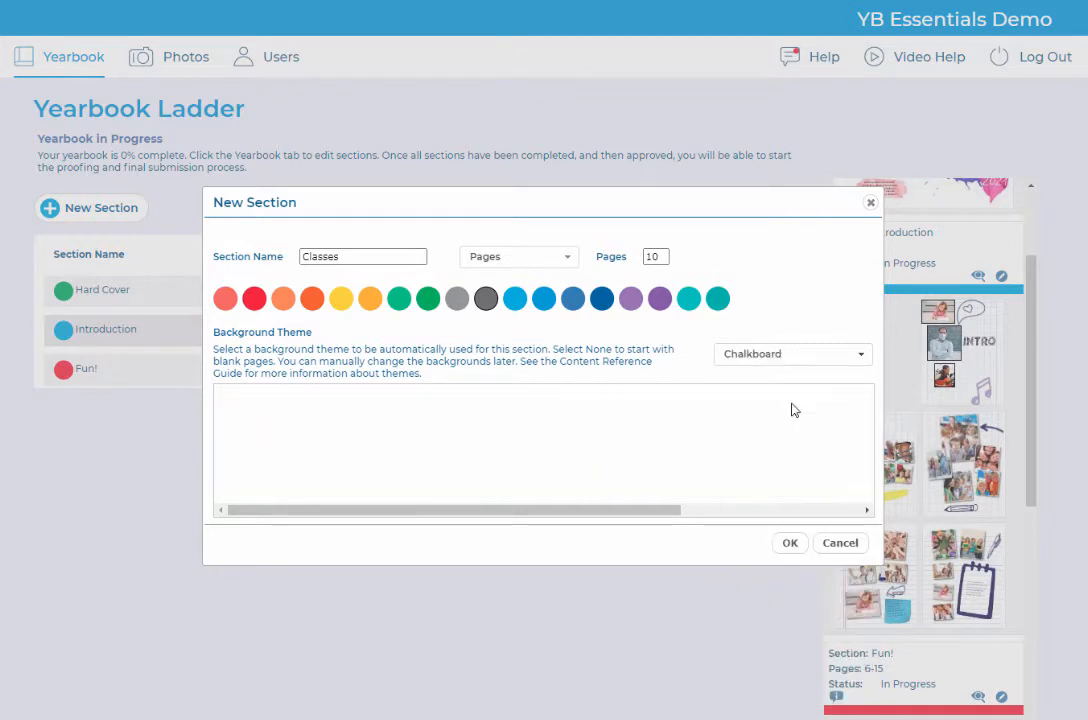
left_click(754, 357)
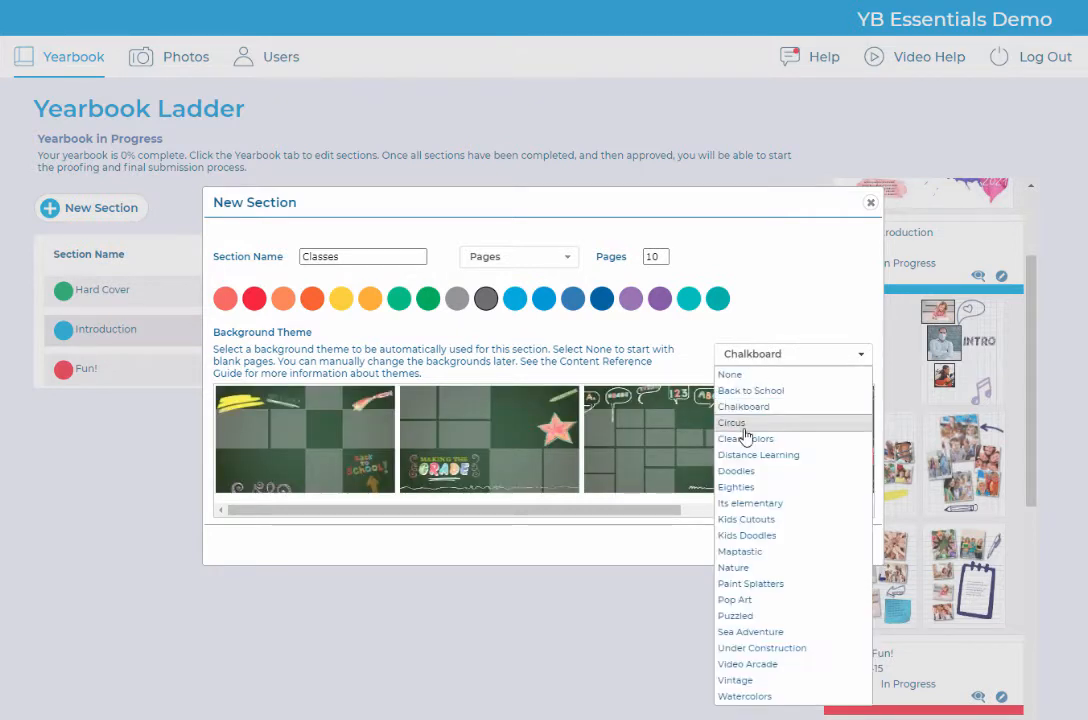
left_click(745, 425)
left_click(792, 355)
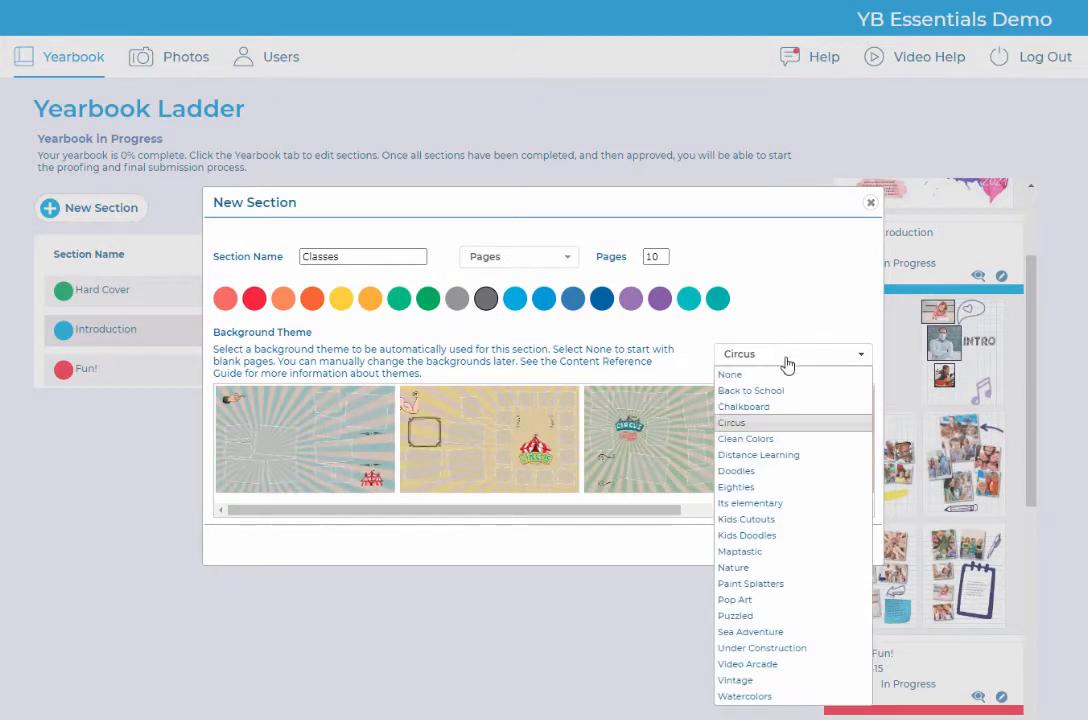
left_click(770, 458)
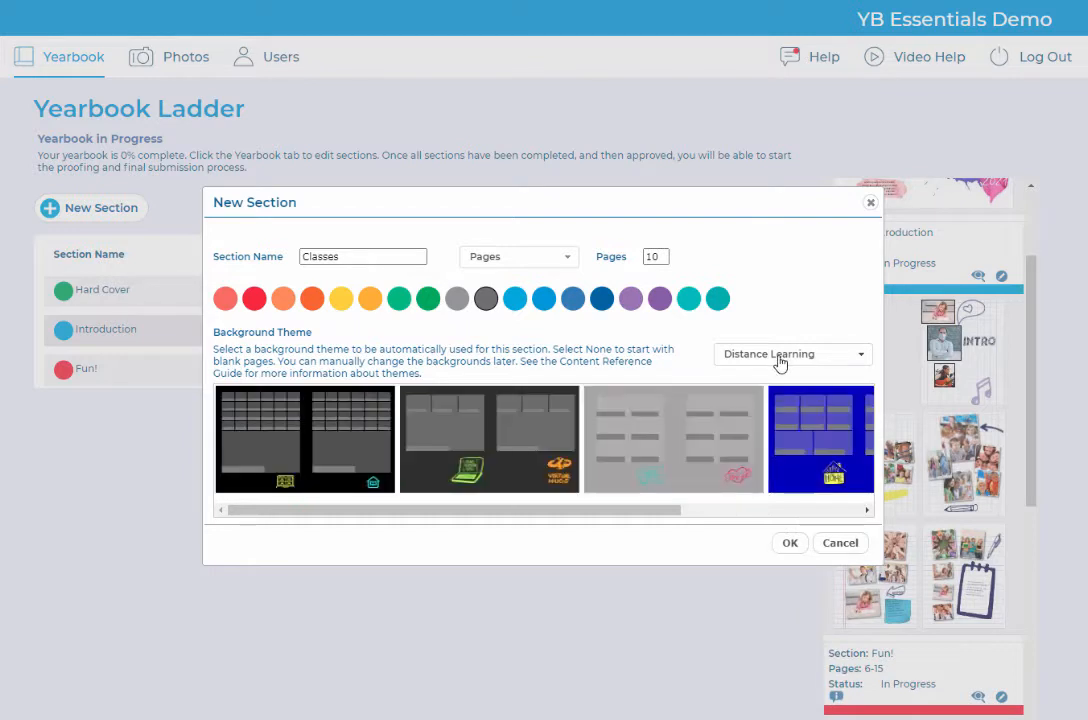
left_click(780, 356)
left_click(755, 508)
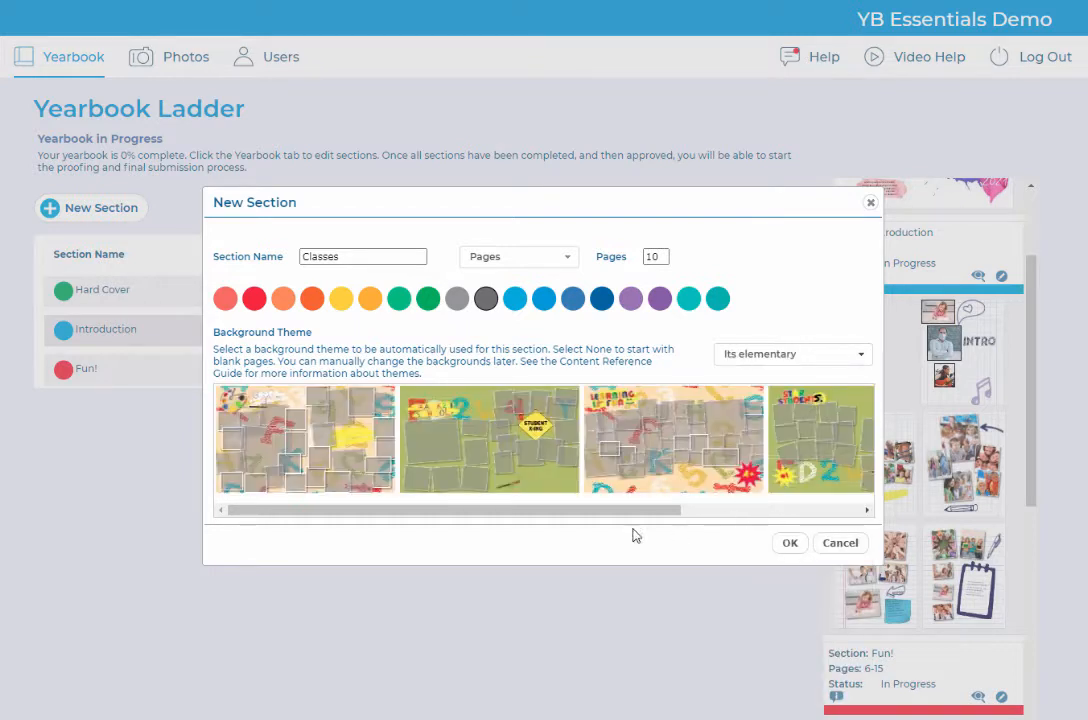
left_click_drag(650, 517, 602, 539)
Step: Set the background theme to Kids Doodles and create the Classes section
left_click(760, 357)
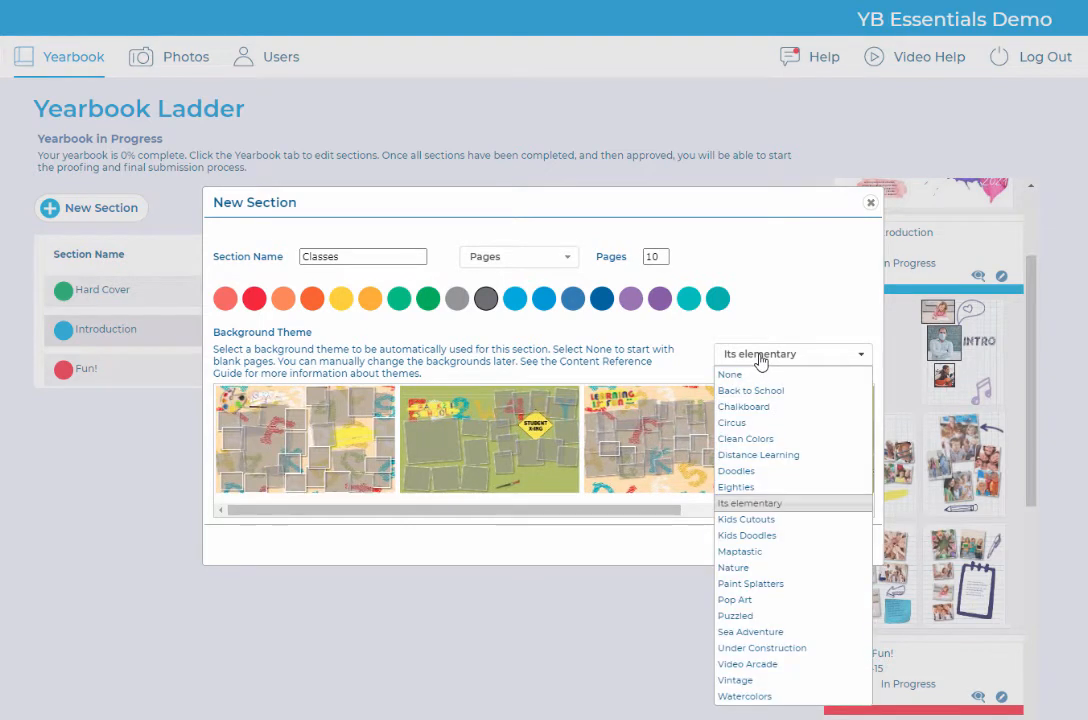
left_click(755, 535)
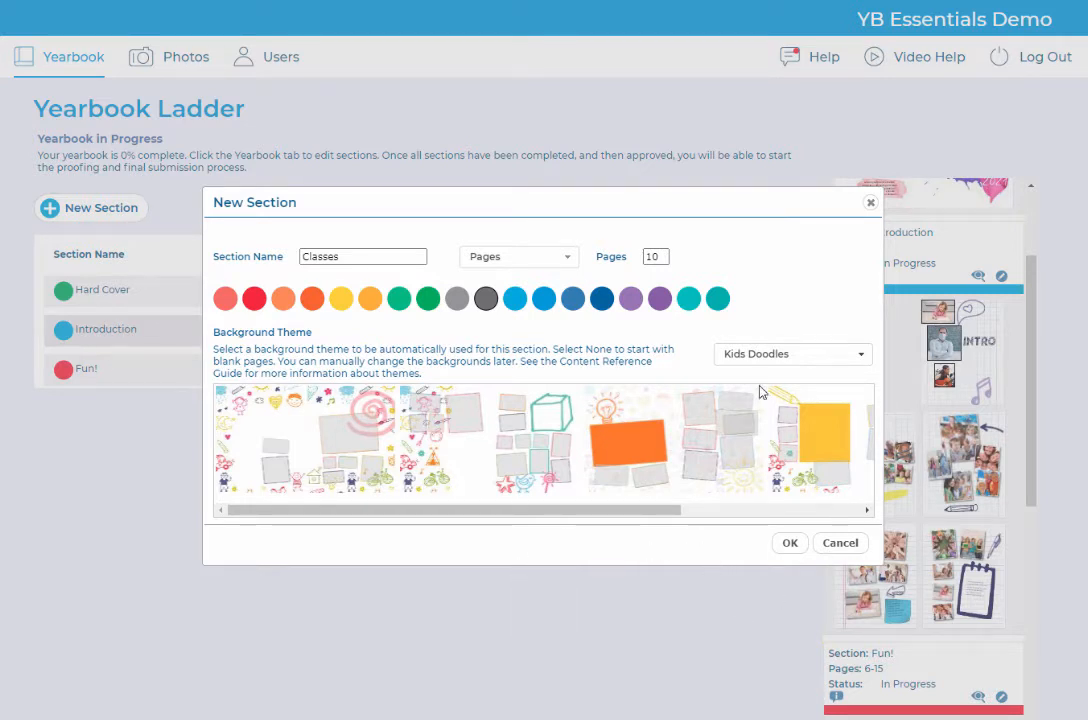
left_click(792, 543)
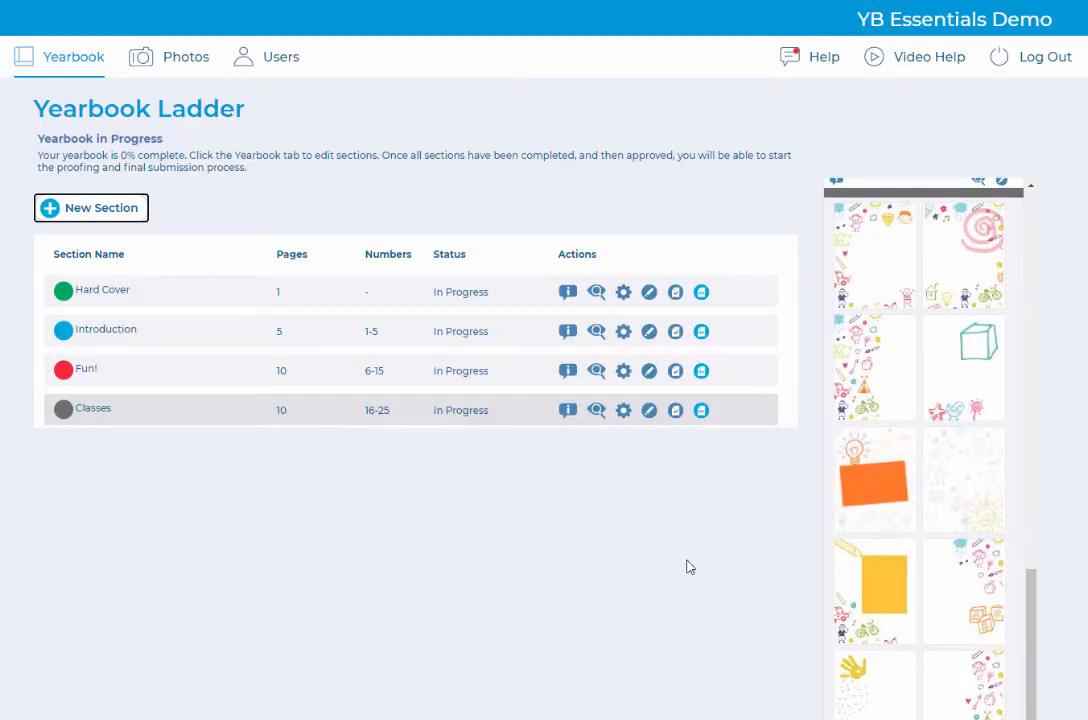
Step: Move the Classes section ahead of the Fun! section in the yearbook ladder and check the page thumbnails
mouse_move(1032, 657)
left_mouse_down()
mouse_move(1040, 548)
mouse_move(1038, 690)
left_mouse_up()
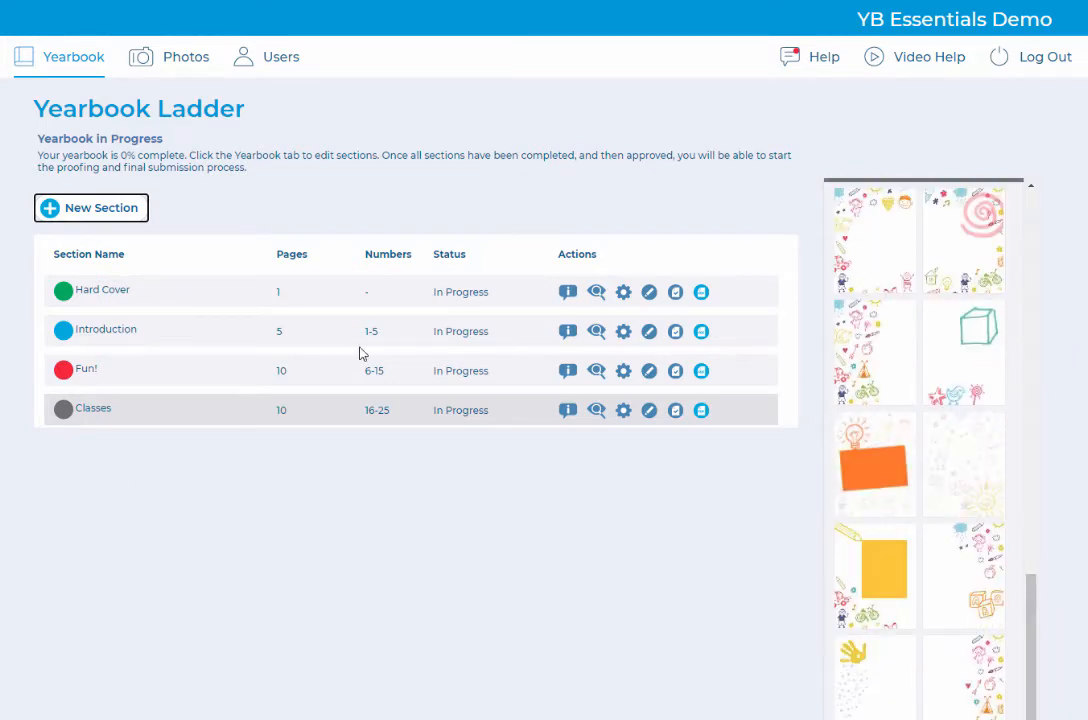
left_click_drag(120, 402, 100, 364)
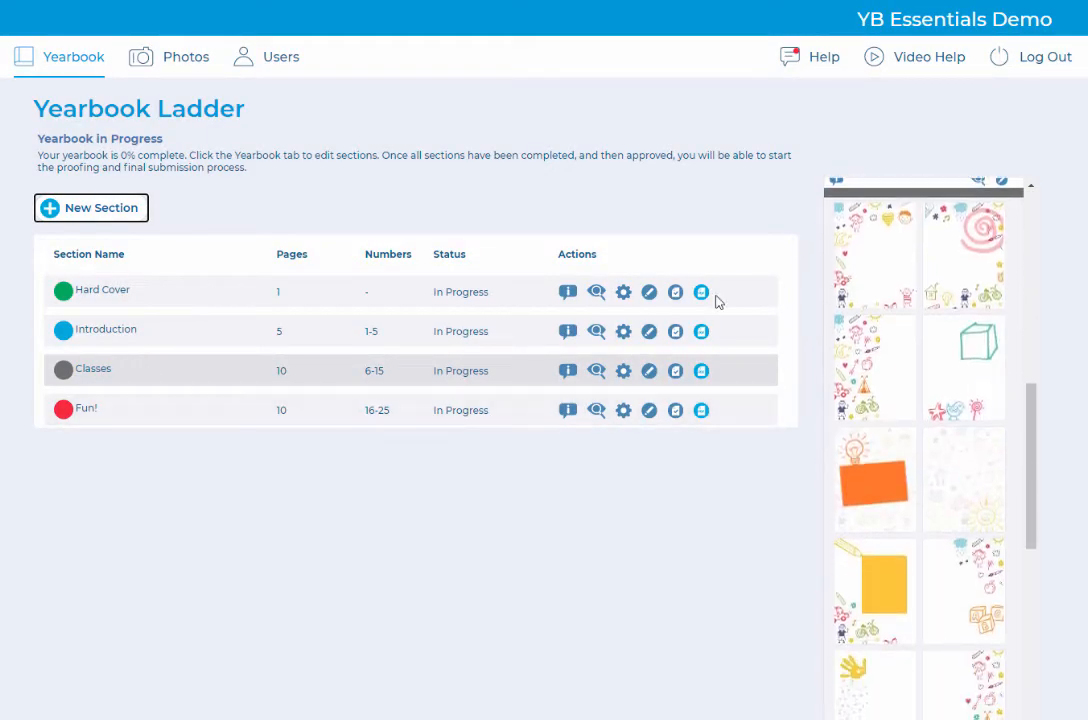
left_click_drag(1030, 468, 1040, 619)
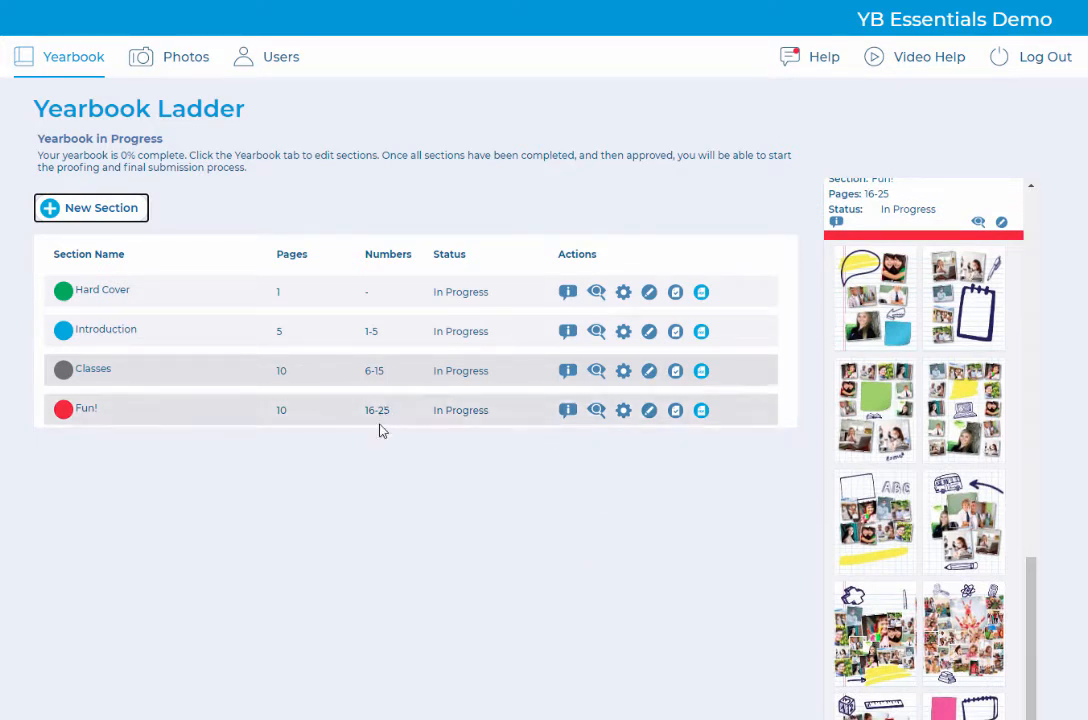
Step: Open the Classes section for editing, look through its themed spreads and return to the first one
left_click(650, 375)
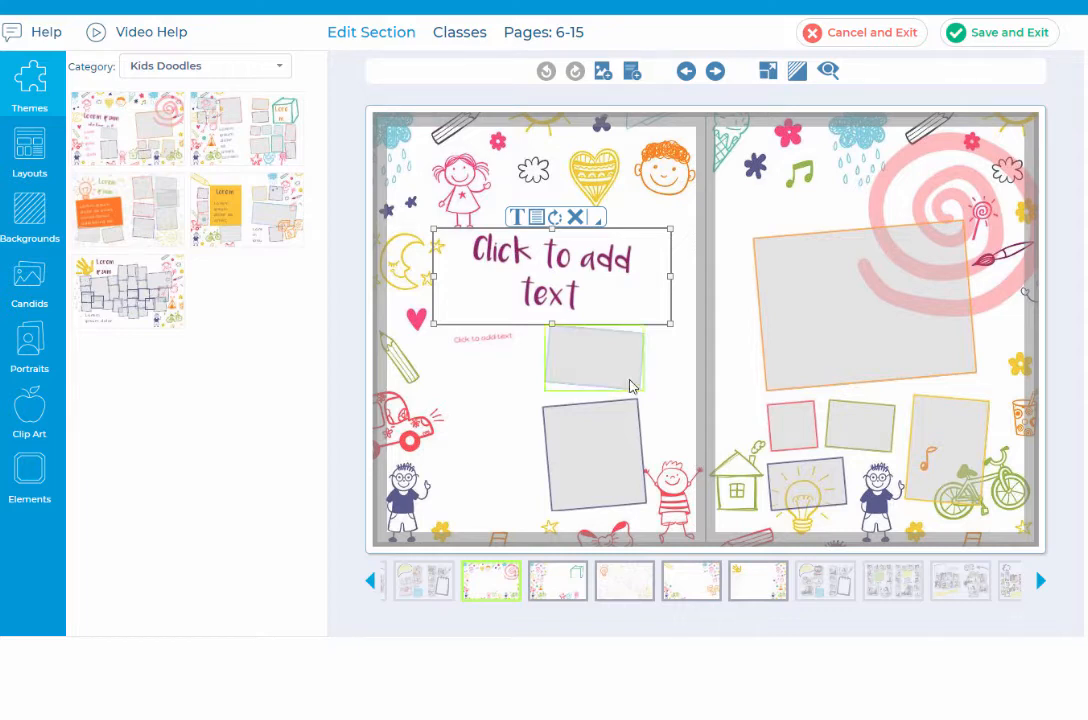
left_click(715, 72)
left_click(715, 72)
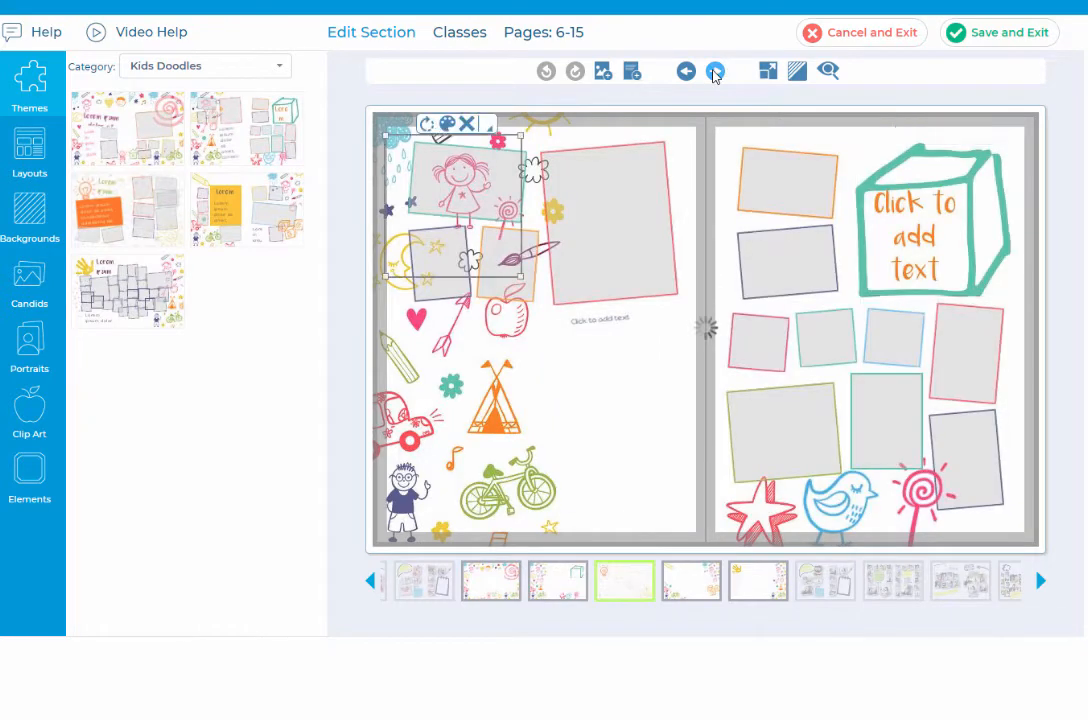
left_click(715, 72)
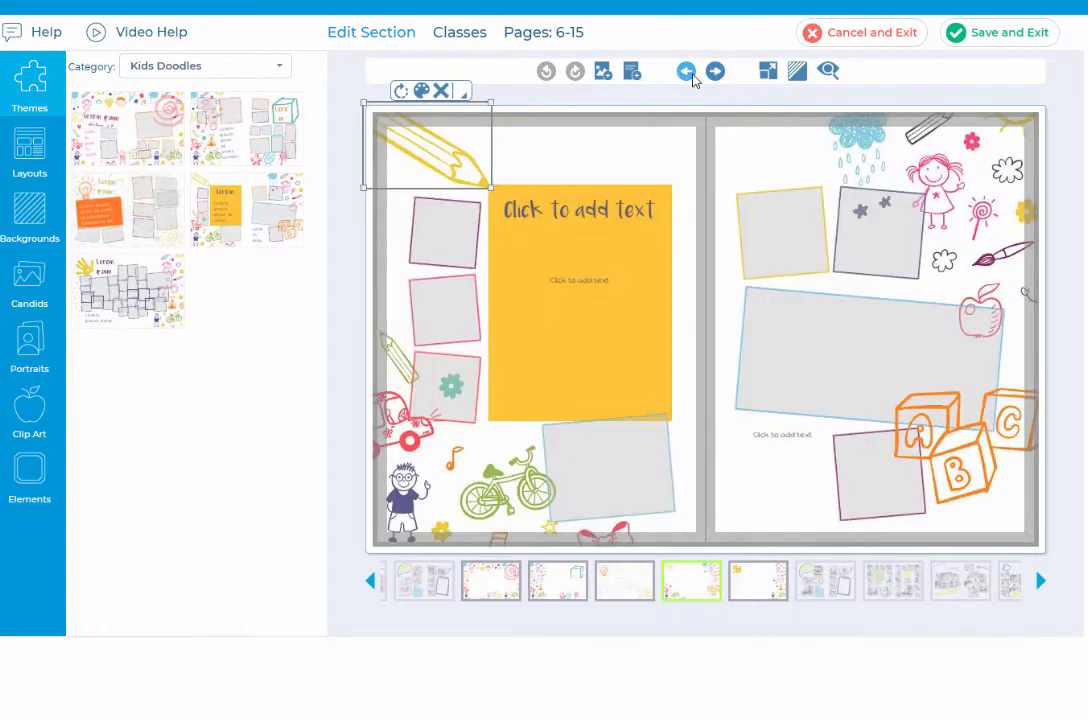
left_click(686, 72)
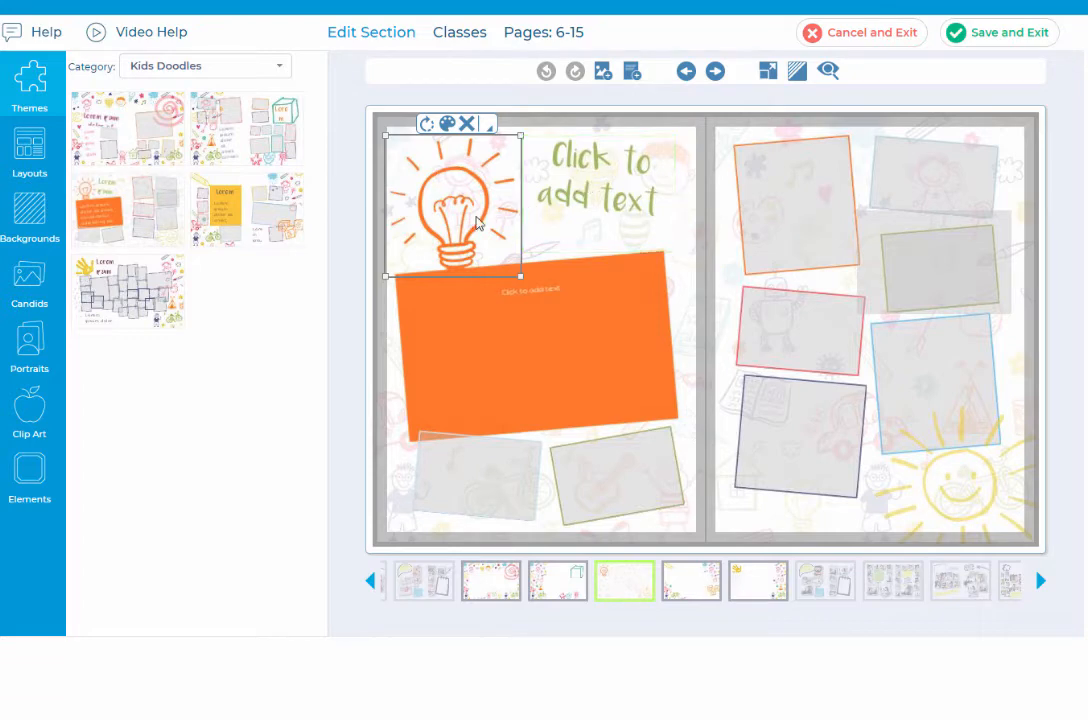
left_click(686, 74)
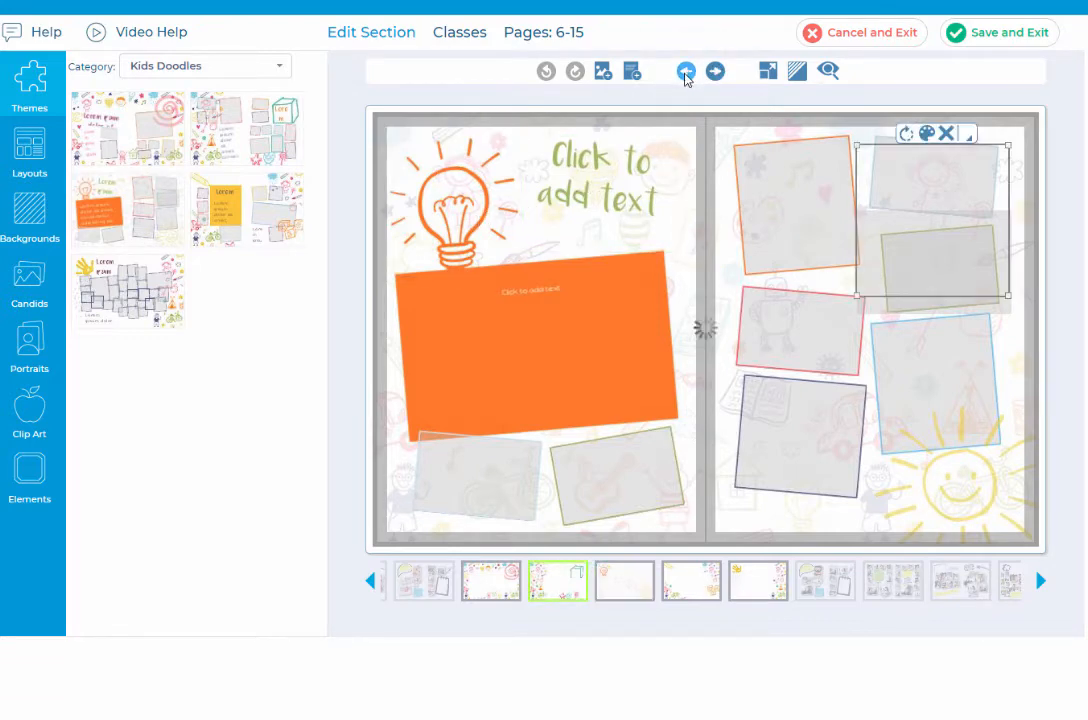
left_click(686, 74)
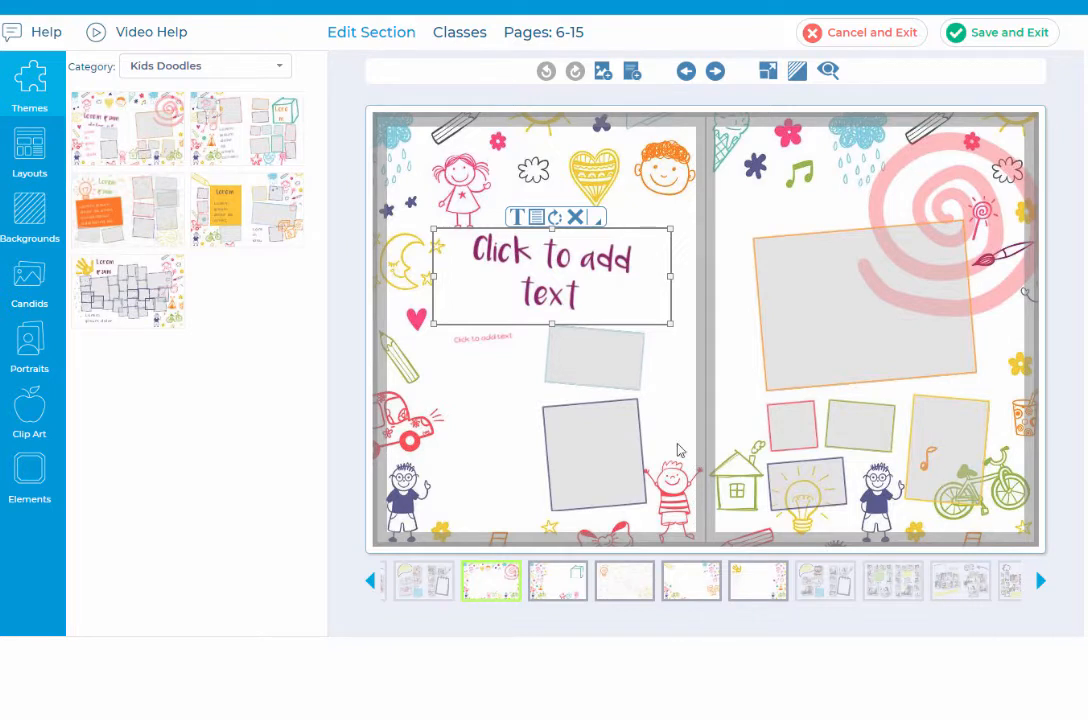
Step: Show the candid photos, look through the Introduction and Fun! folders, and return to the Classes folder
left_click(40, 286)
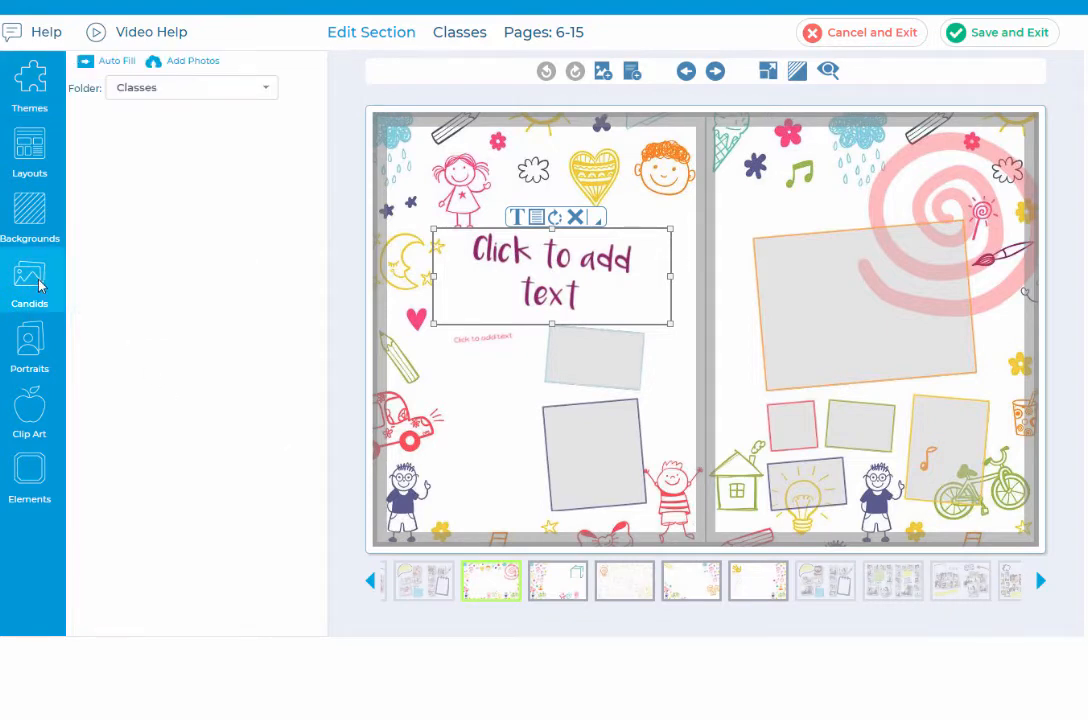
left_click(165, 88)
left_click(175, 141)
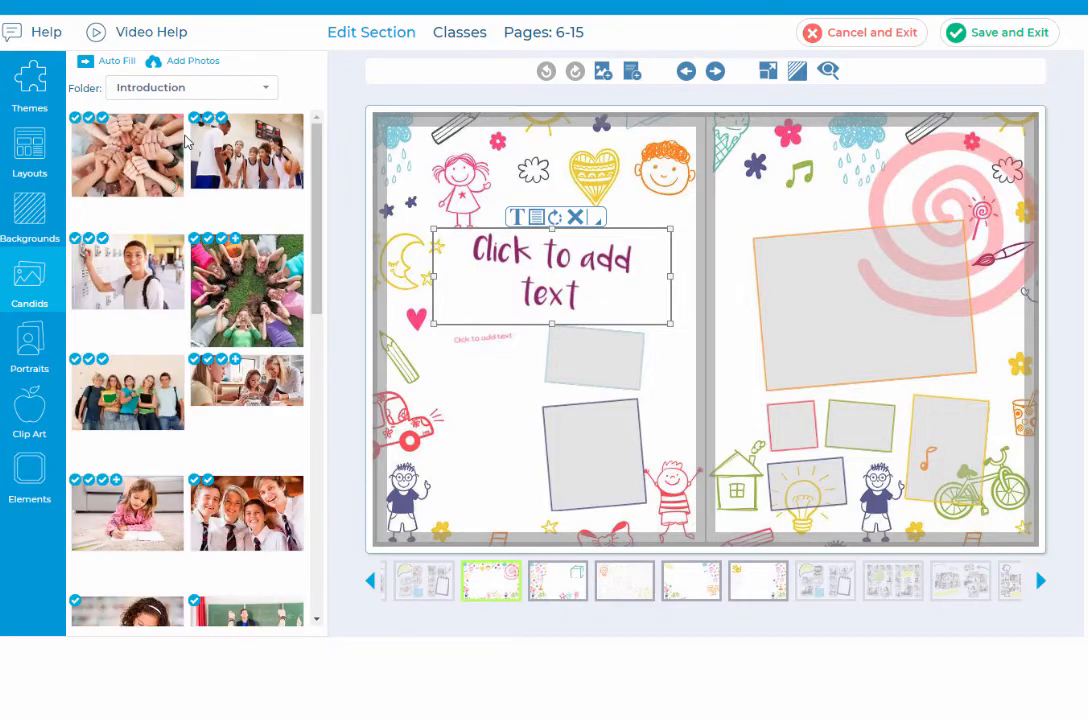
left_click(200, 89)
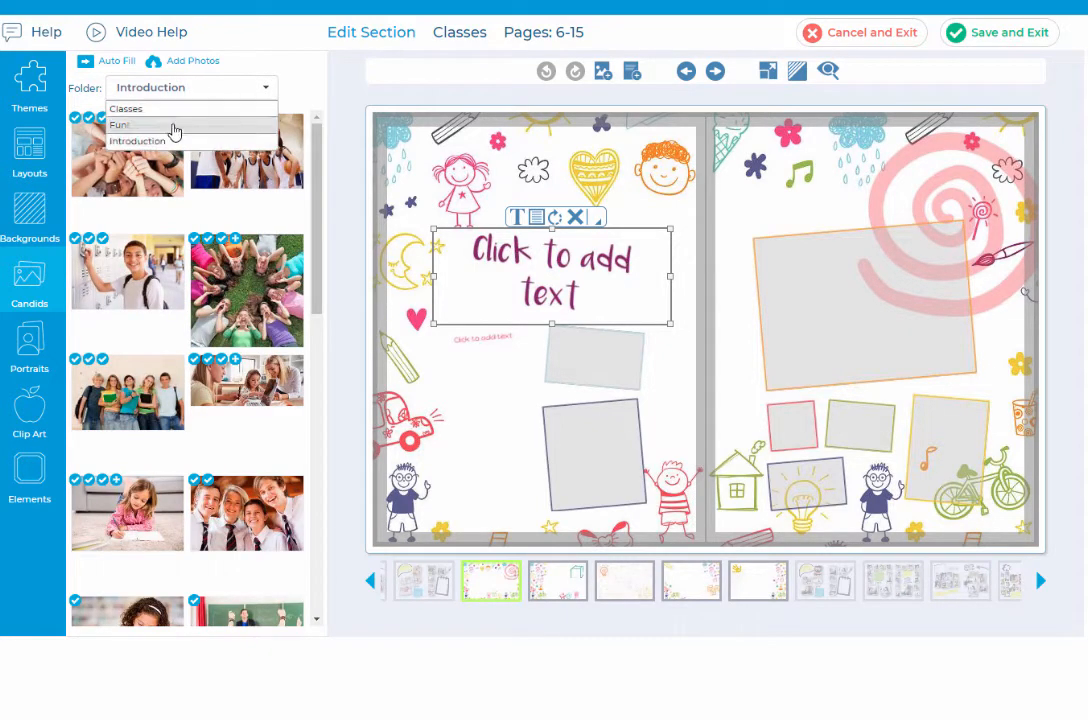
left_click(176, 125)
left_click(195, 92)
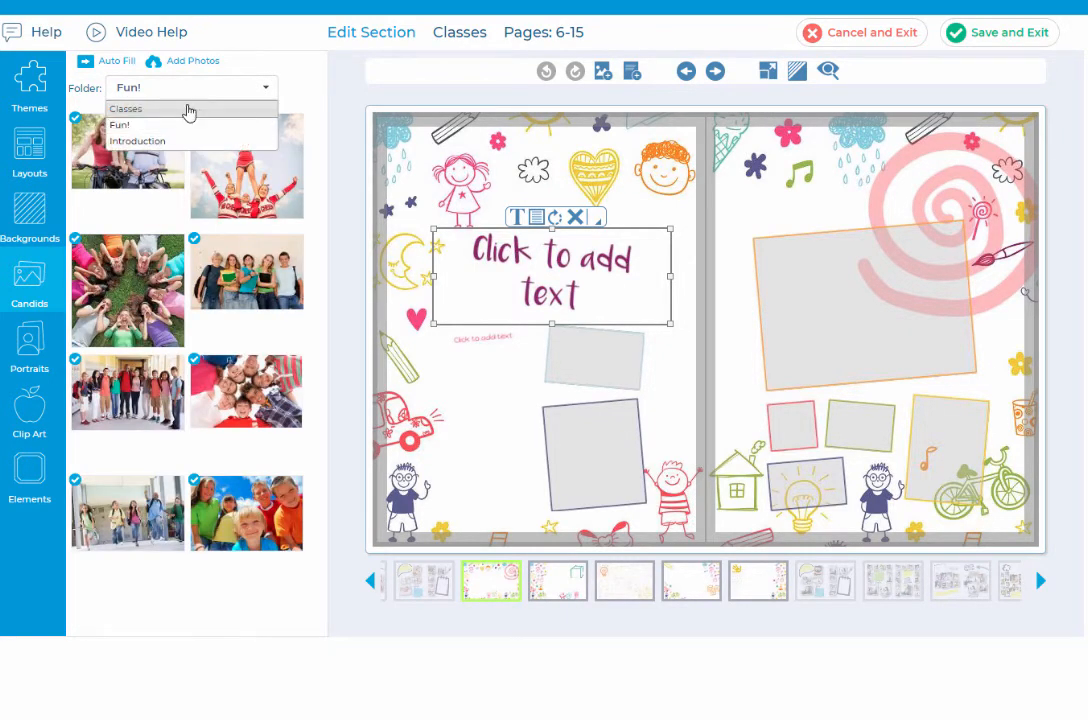
left_click(189, 110)
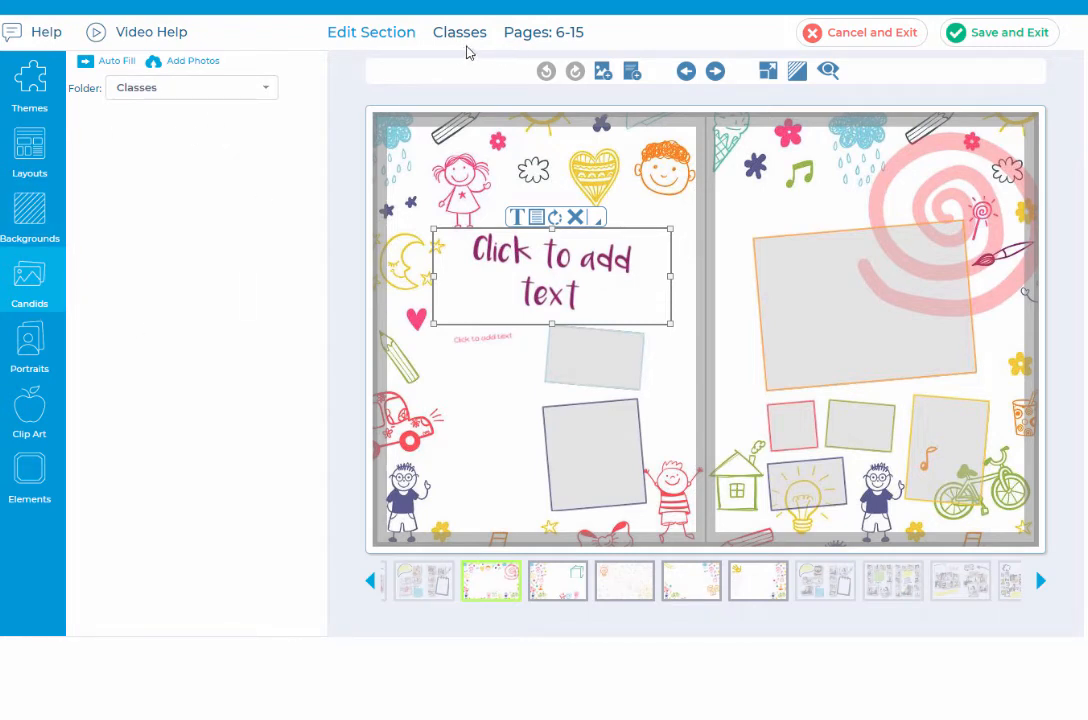
Step: Upload all the photos from the Around School folder into the Classes candids folder, and decline uploading more
left_click(202, 62)
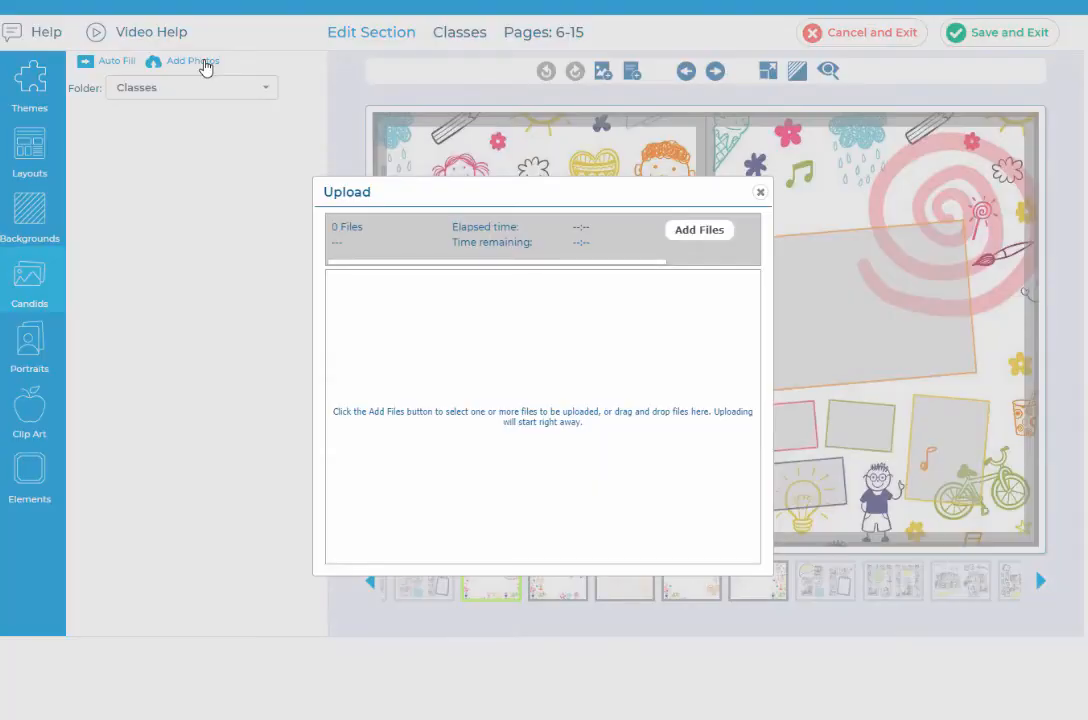
left_click(690, 232)
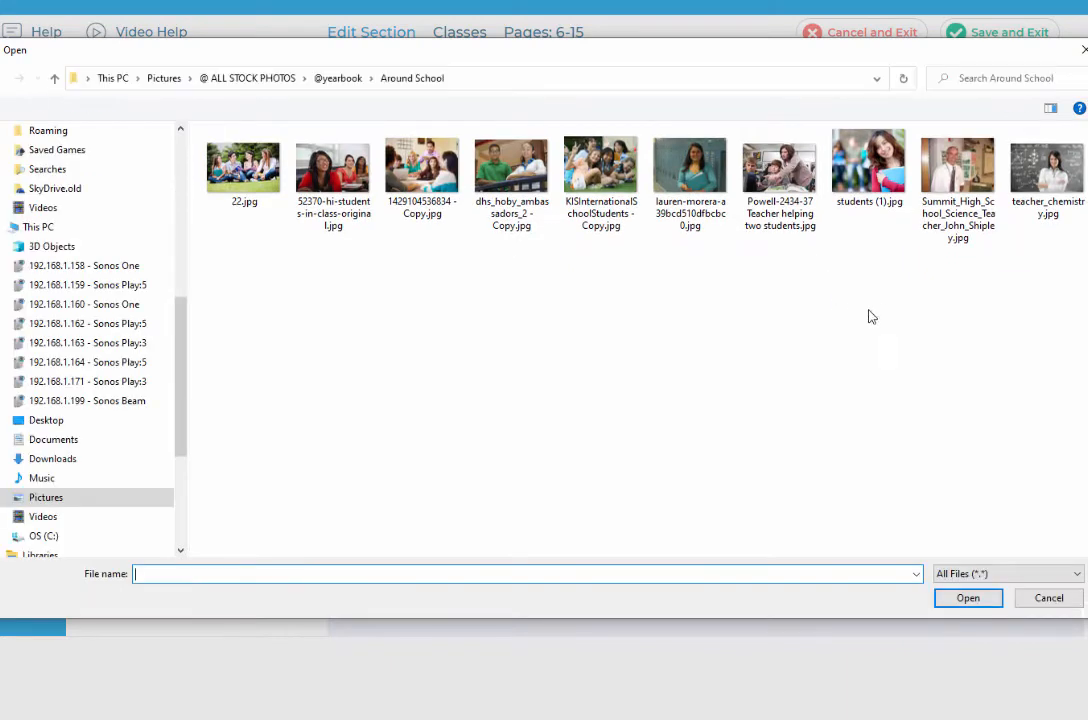
left_click(672, 297)
key("ctrl+a")
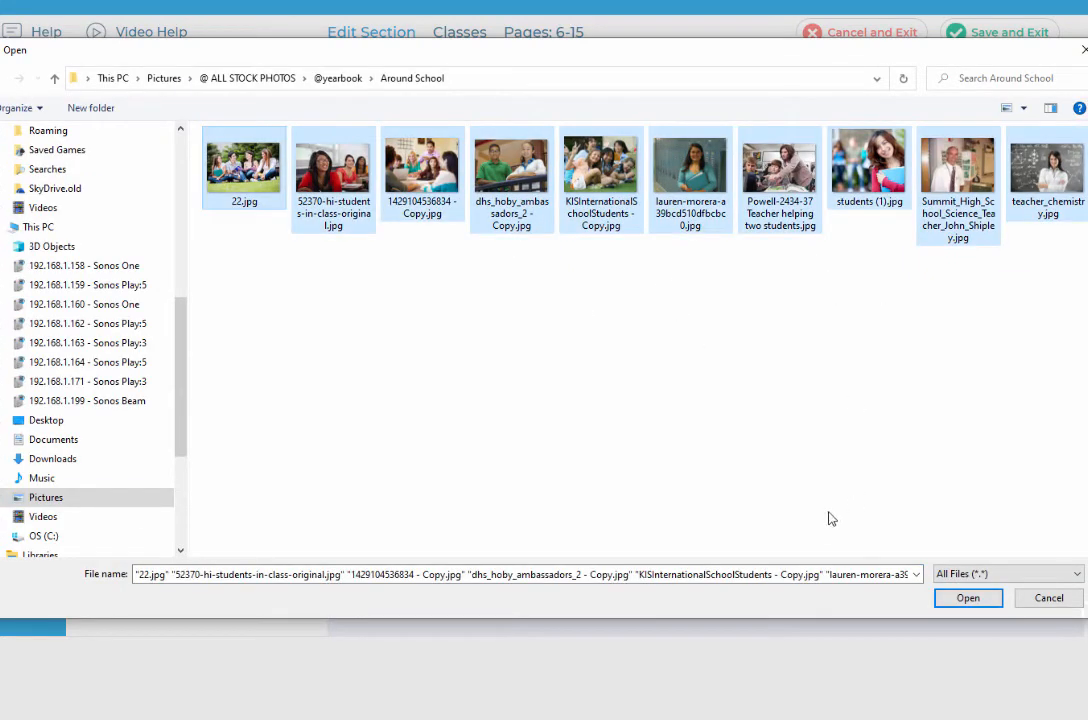
left_click(966, 597)
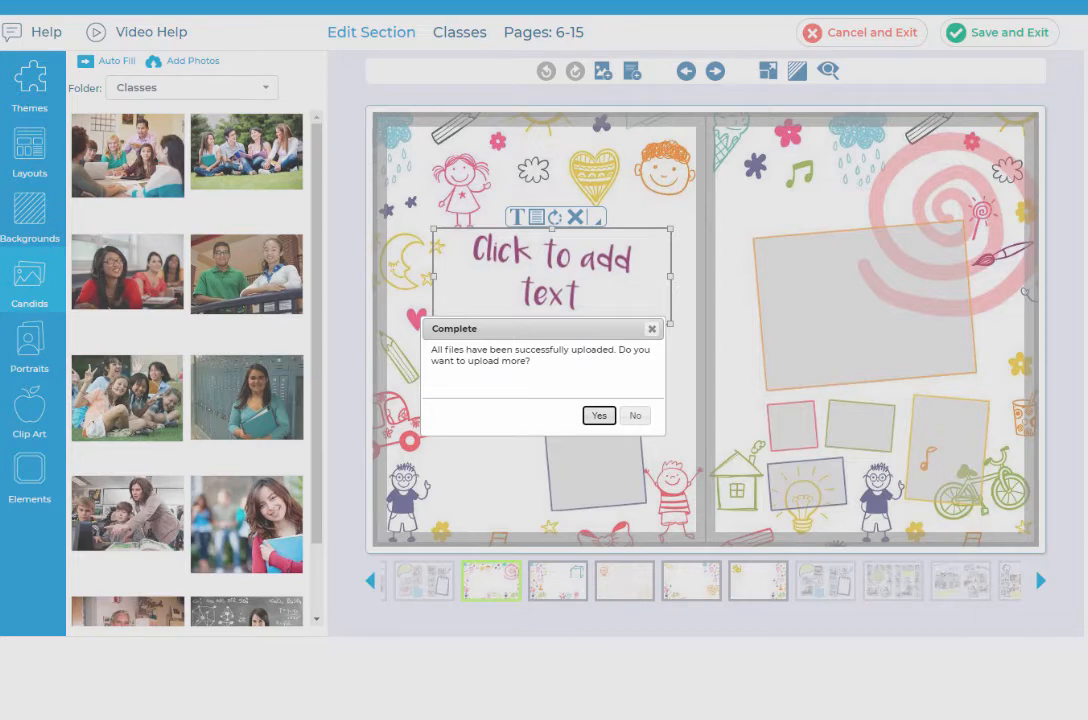
left_click(635, 415)
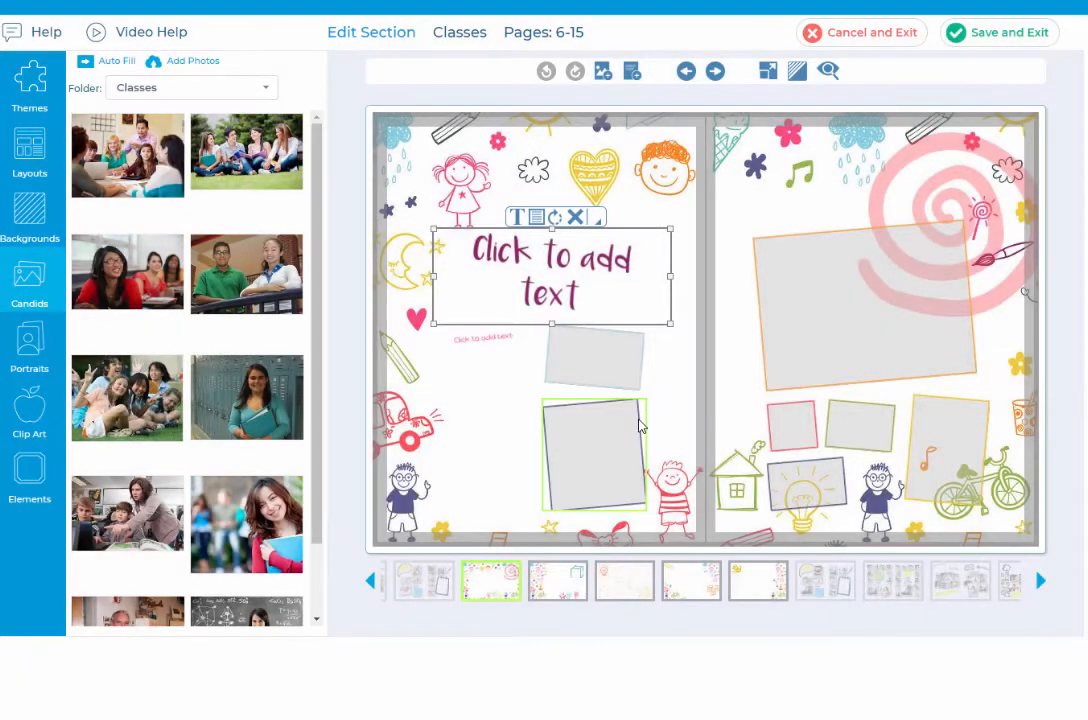
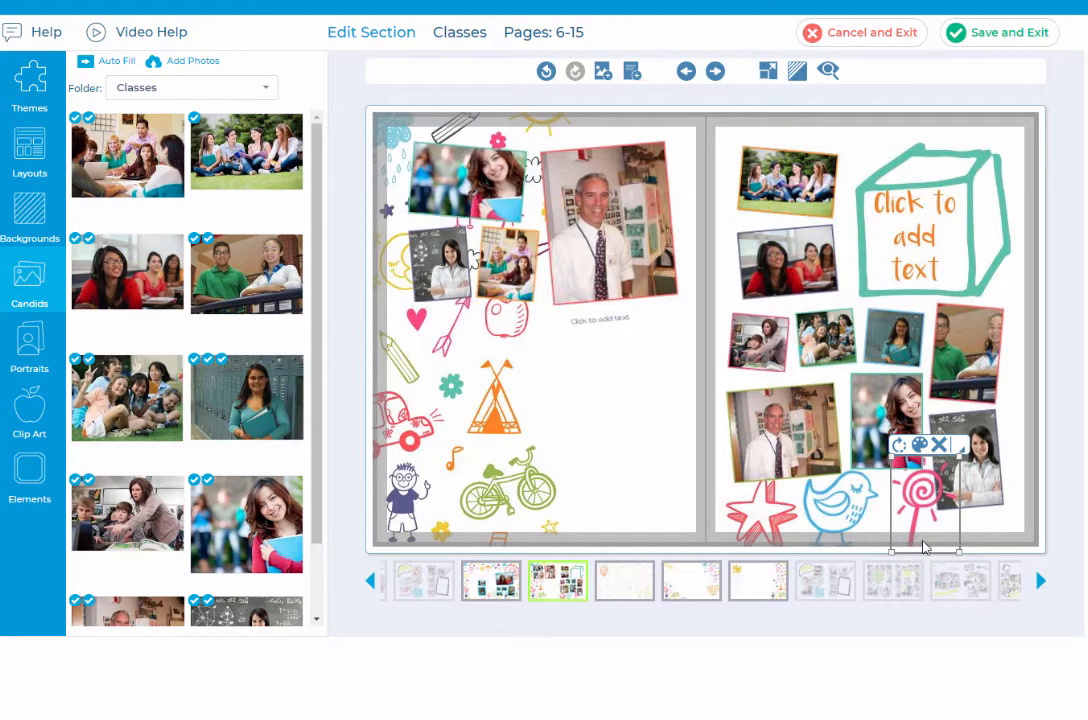
Step: Enlarge the pink lollipop doodle, move it onto the spread's gutter beside the lower teacher photo, and bring it to the front
left_click_drag(889, 457, 838, 383)
left_click_drag(909, 500, 735, 490)
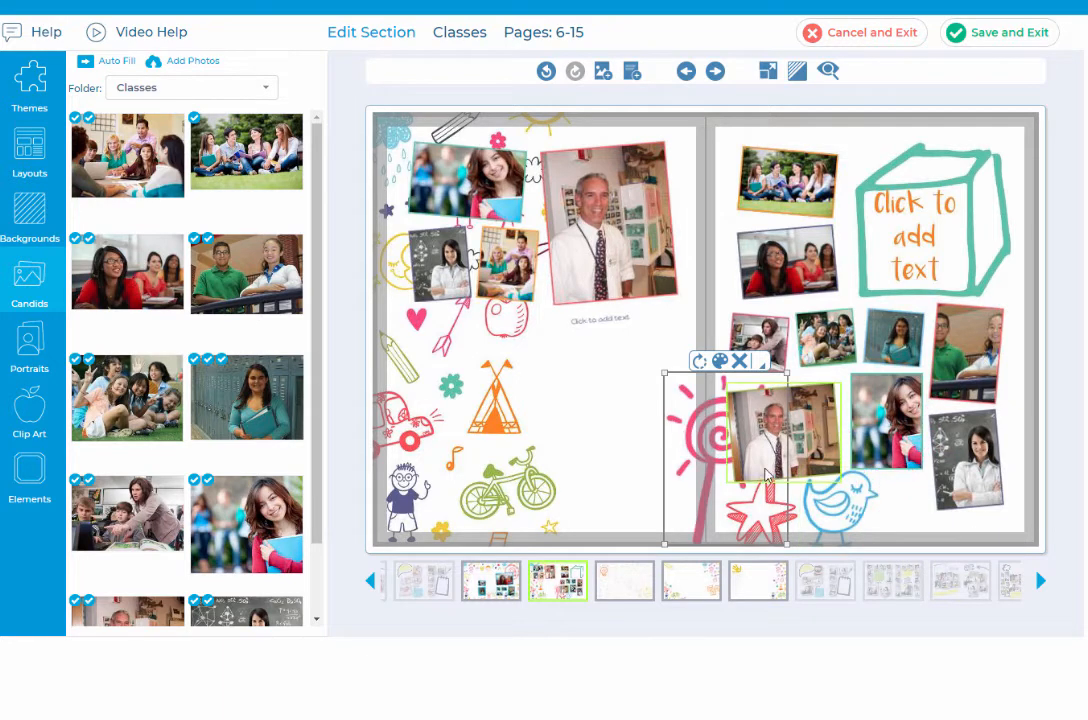
left_click(763, 370)
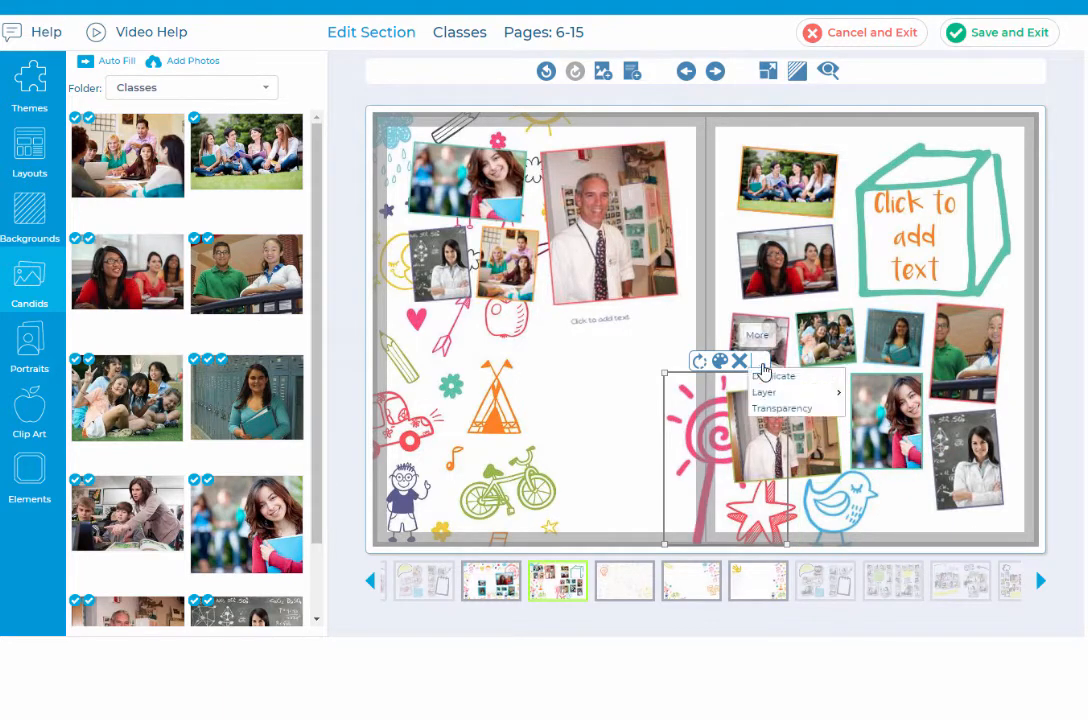
mouse_move(763, 396)
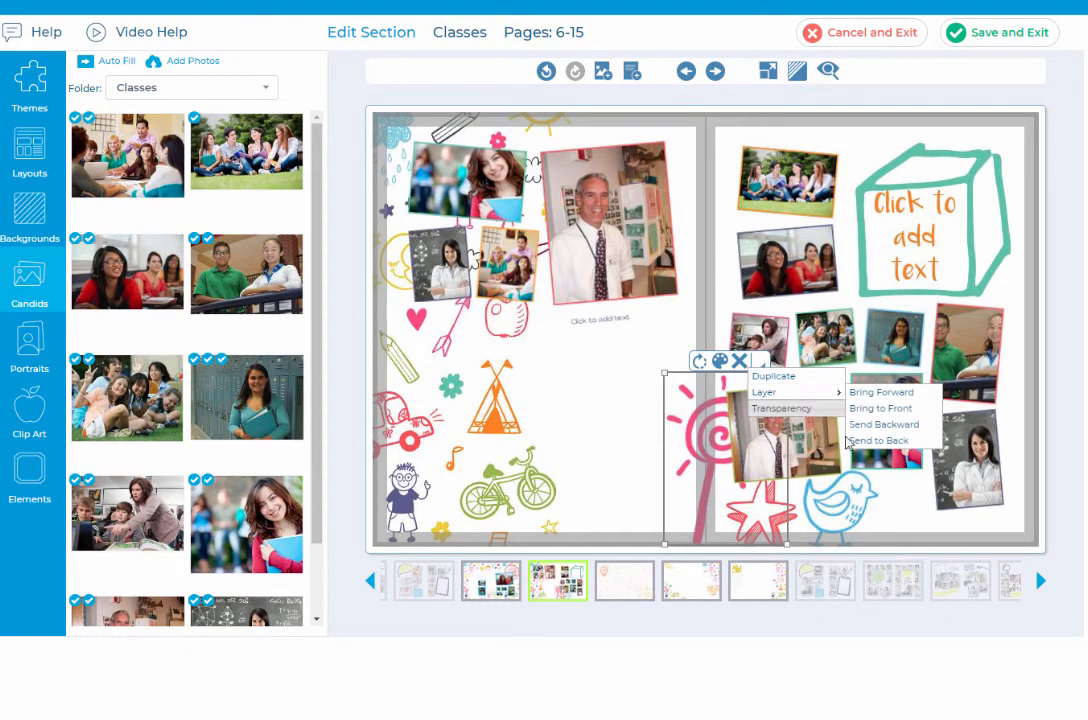
left_click(874, 409)
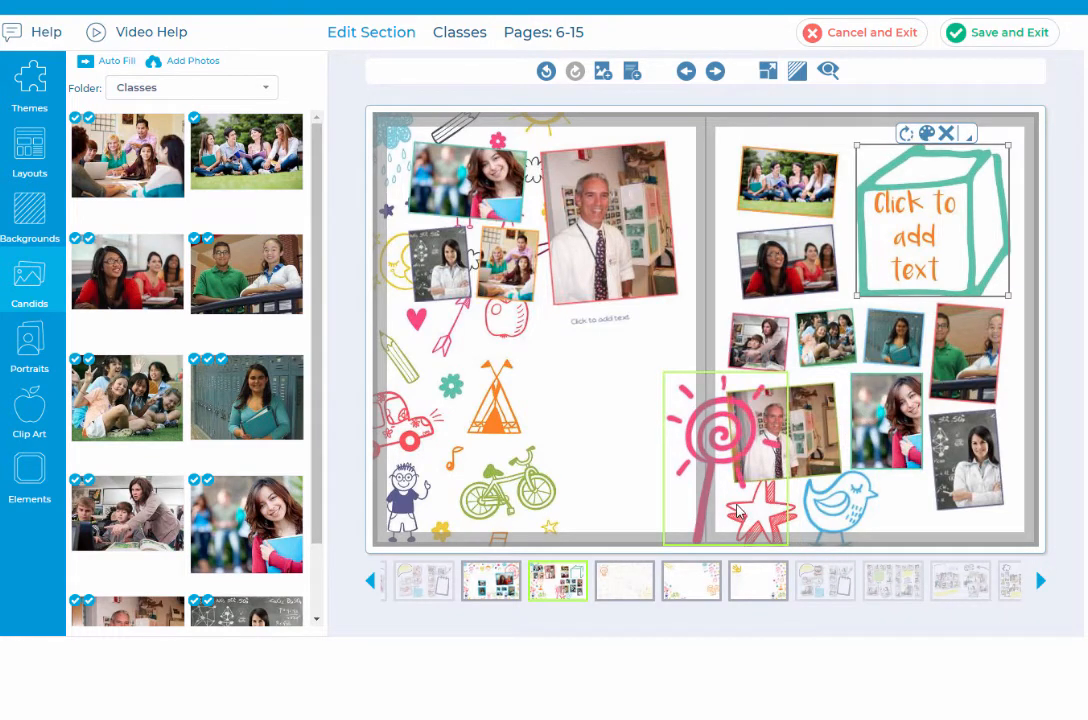
left_click(740, 448)
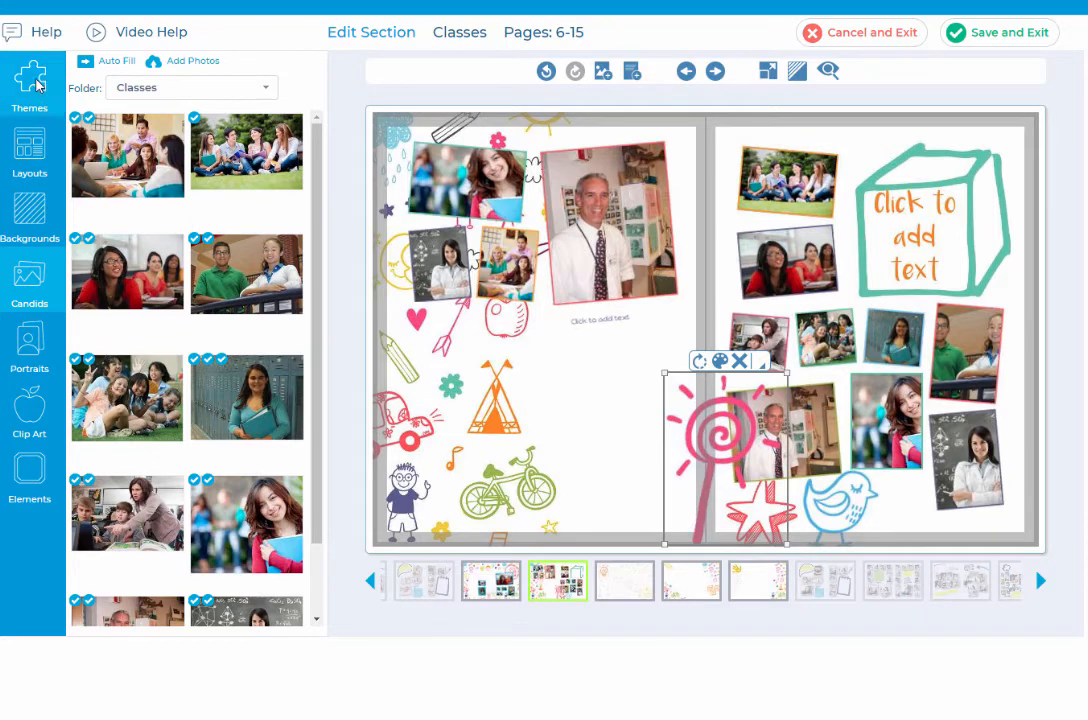
Step: Try Doodles backgrounds from the Color spectrum set: one per page, then the green-banded rainbow design across the whole spread
left_click(33, 205)
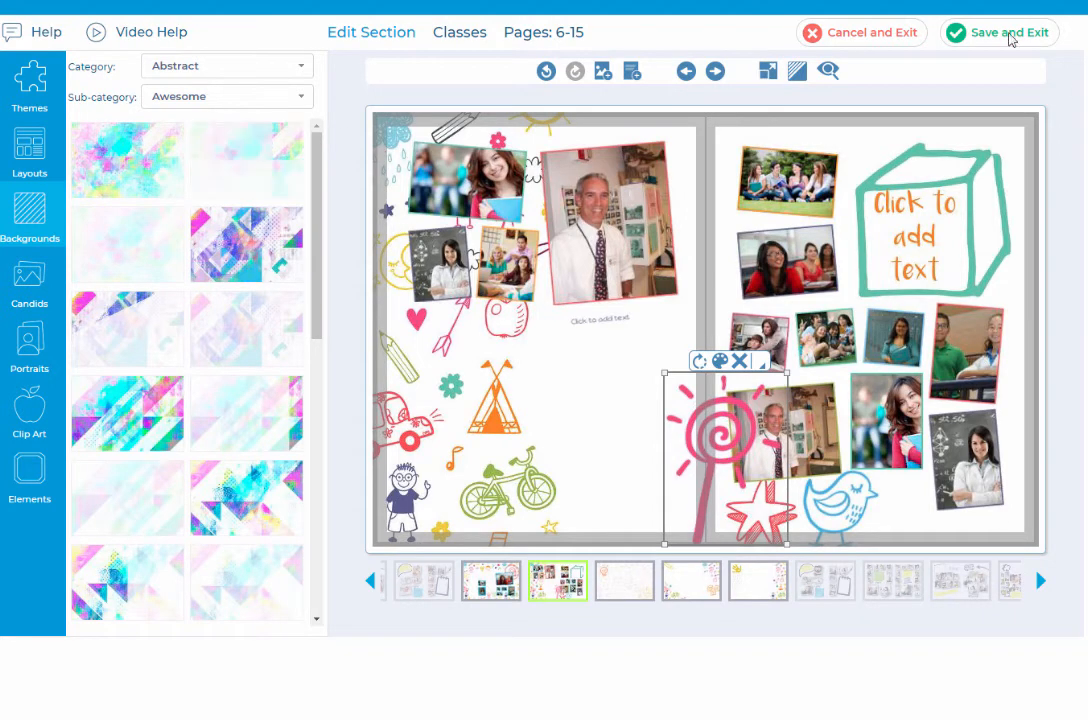
left_click(196, 72)
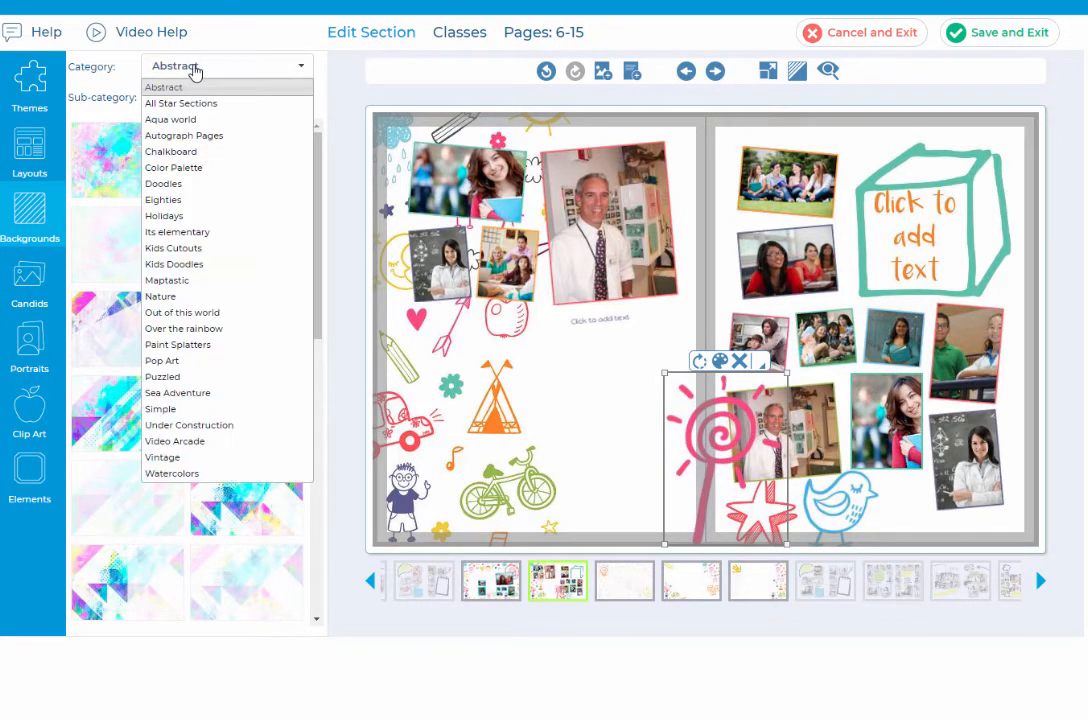
left_click(188, 184)
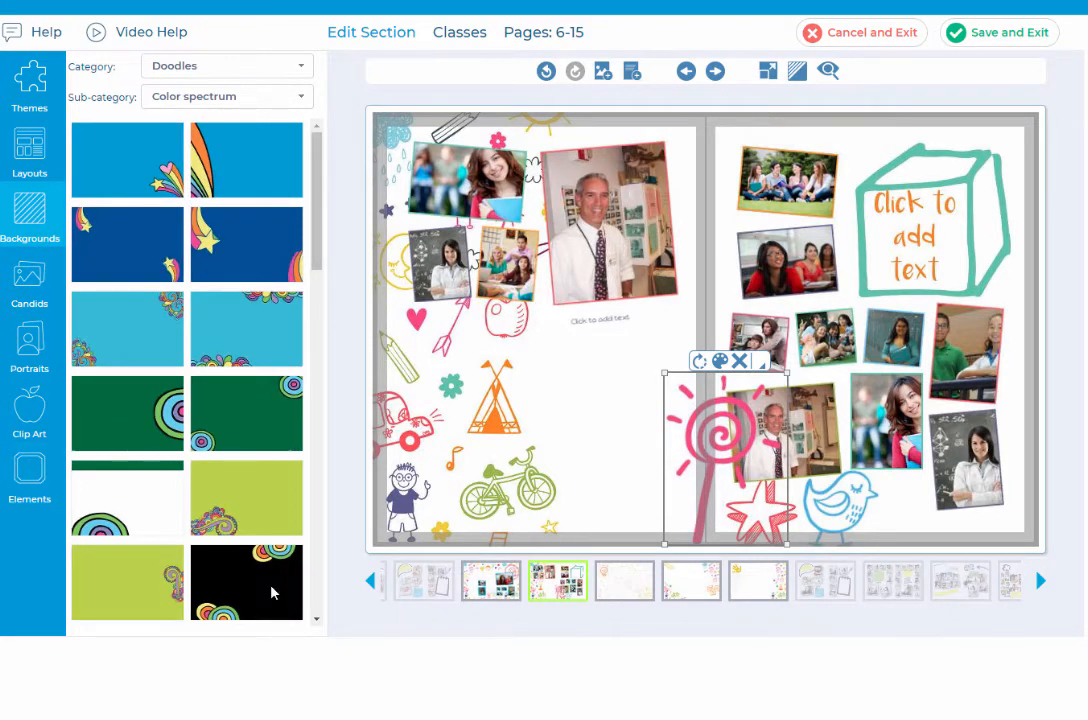
left_click_drag(205, 135, 500, 363)
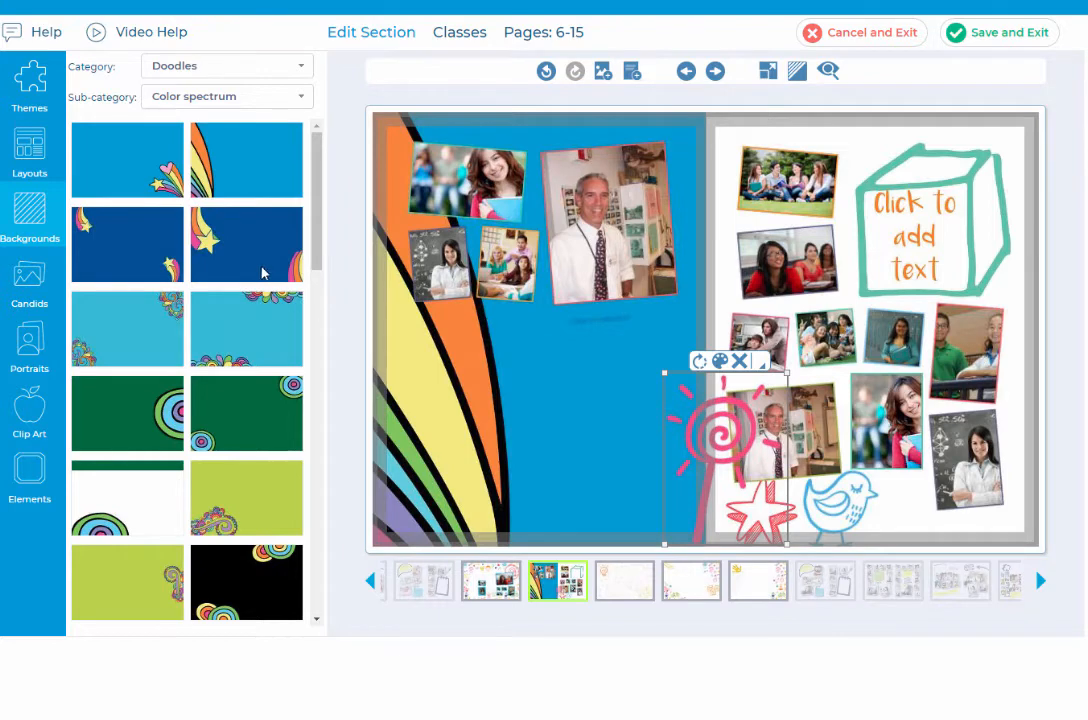
left_click_drag(206, 206, 850, 333)
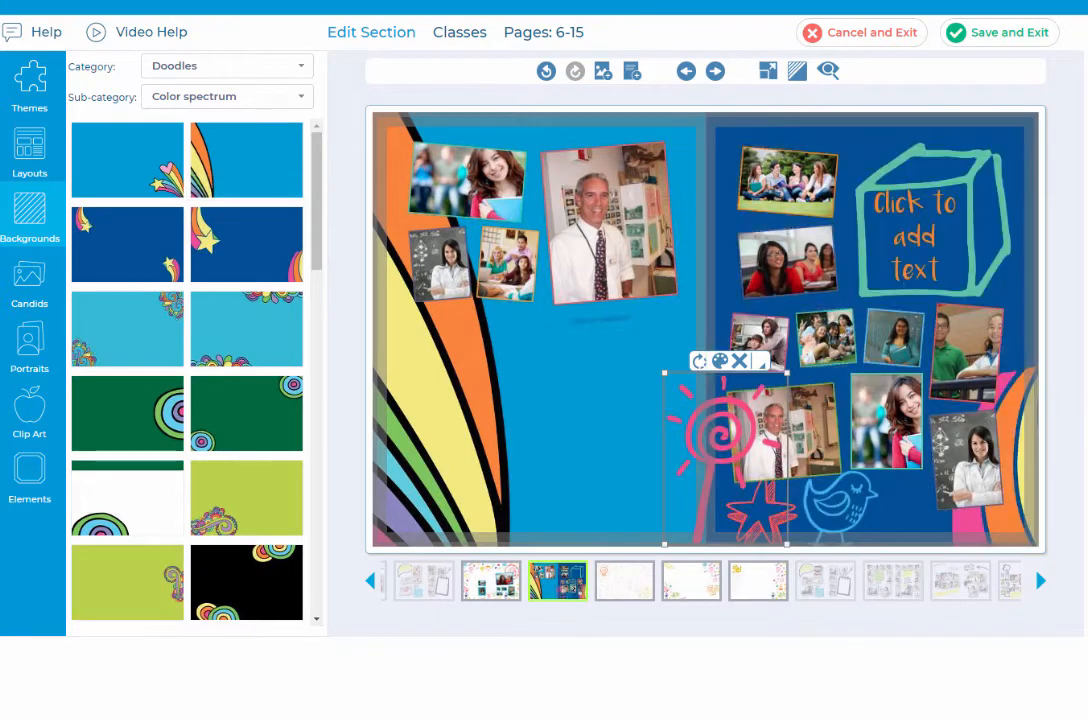
left_click_drag(106, 432, 674, 423)
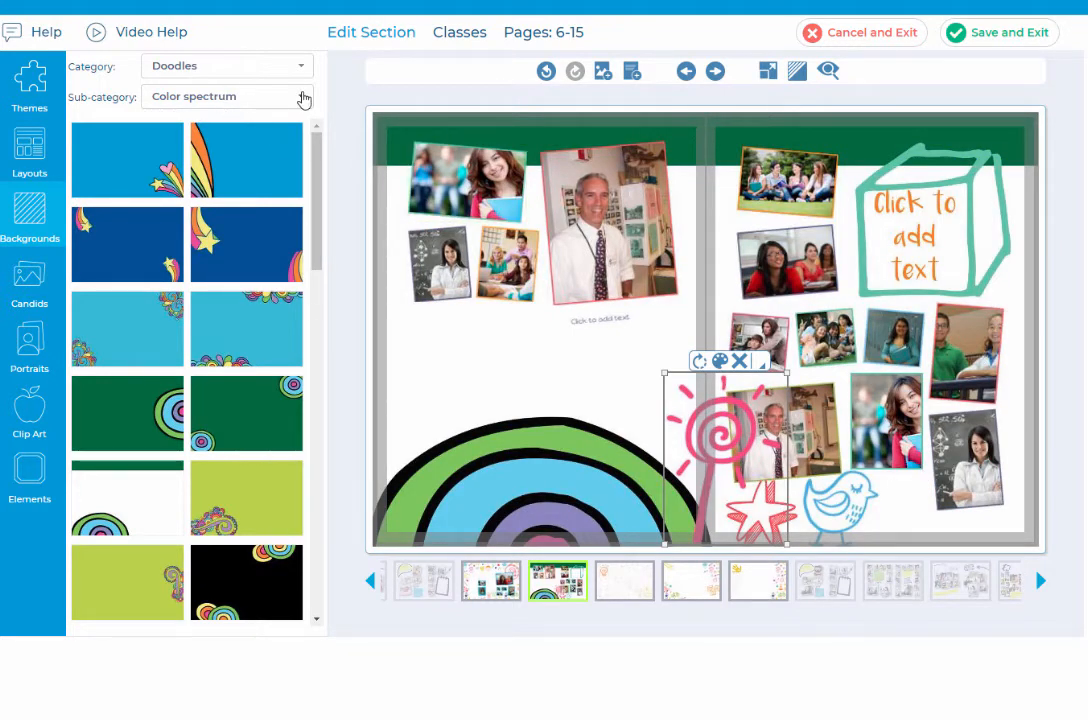
left_click(281, 70)
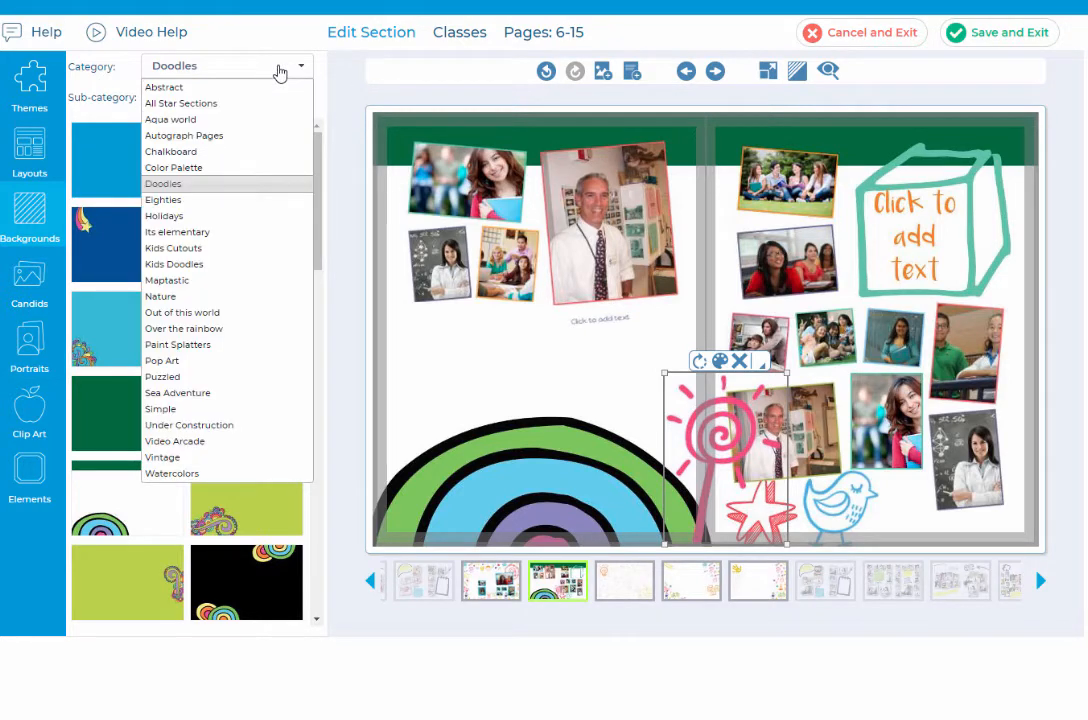
left_click(281, 70)
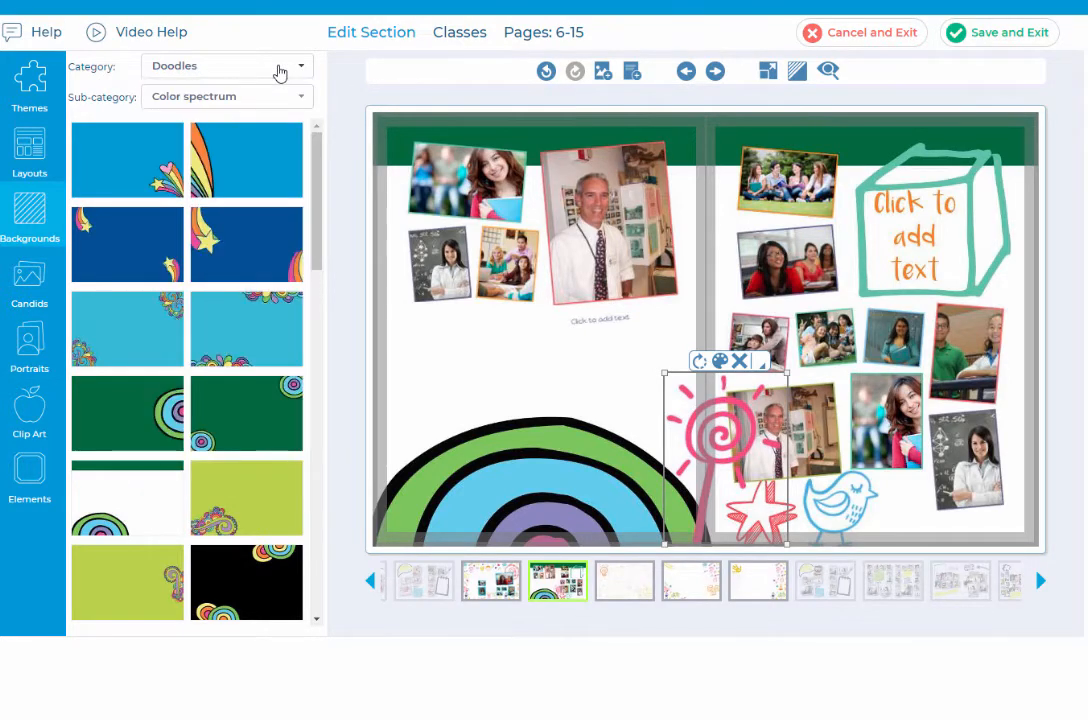
Step: Undo the three Doodles background changes on the spread
left_click(547, 72)
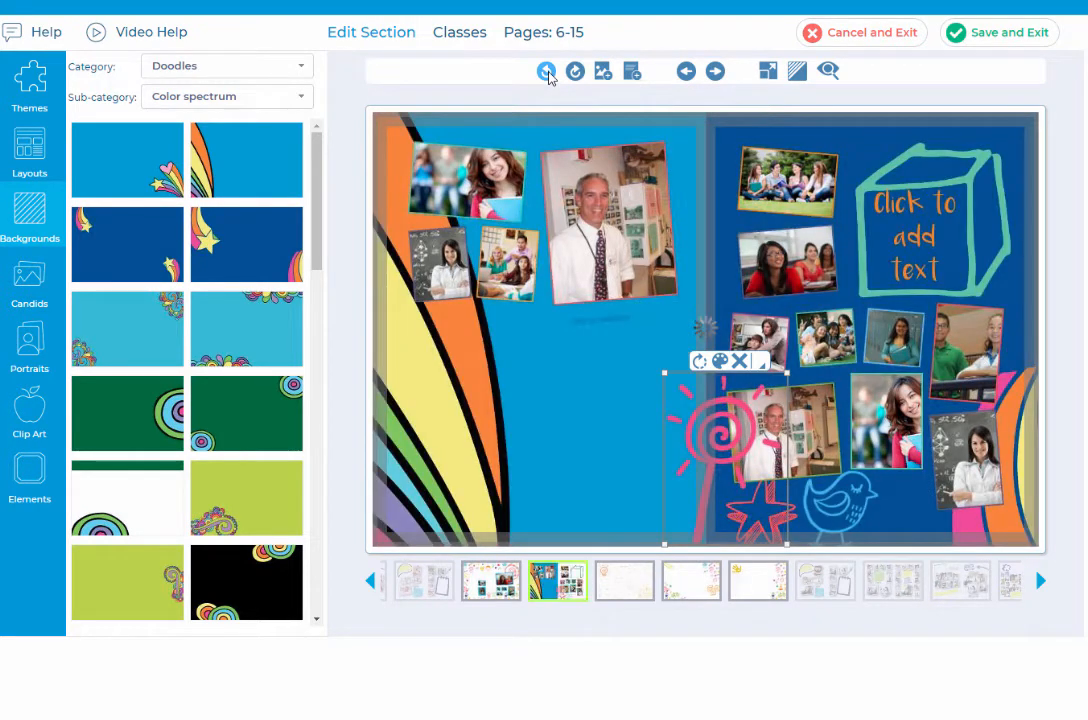
left_click(547, 73)
left_click(547, 72)
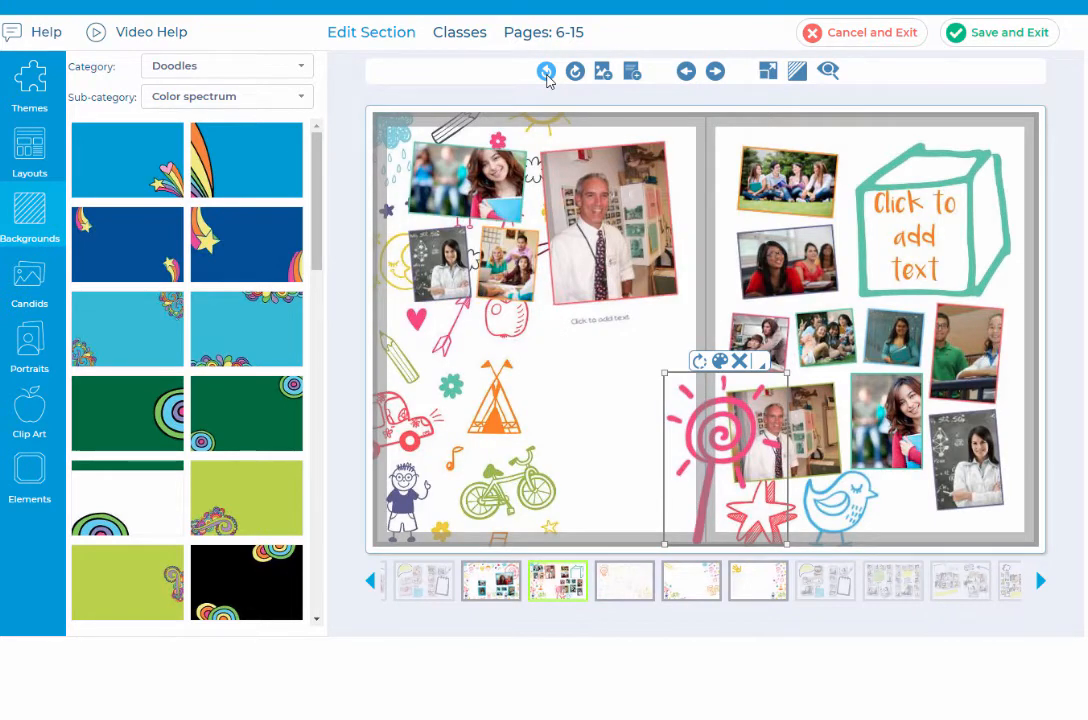
Step: Show the clip art collection and look through its list of folders
left_click(40, 408)
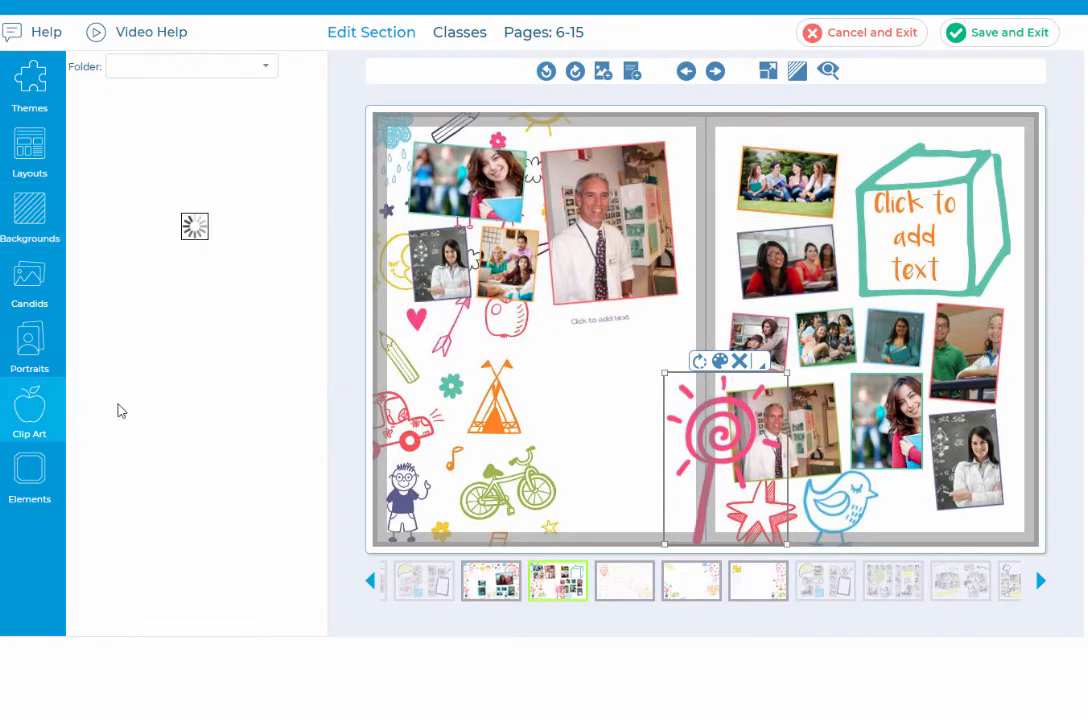
mouse_move(314, 162)
left_mouse_down()
mouse_move(314, 179)
mouse_move(314, 150)
left_mouse_up()
left_click(188, 67)
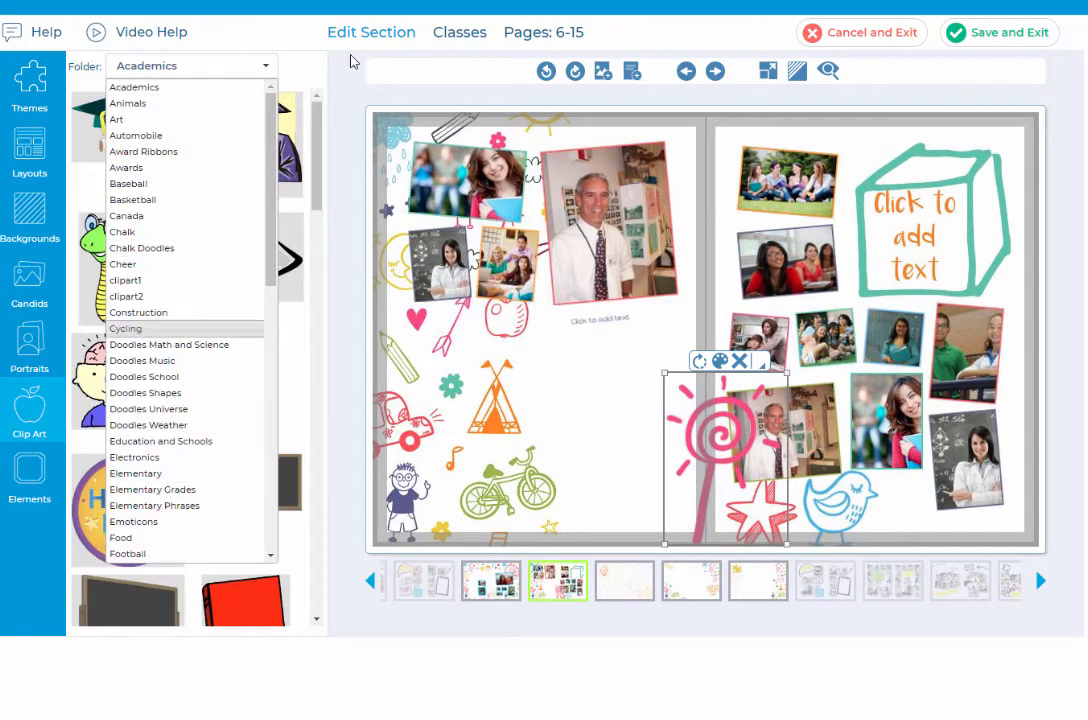
left_click(277, 37)
Step: Add the Kids Doodles ladybug element to the spread's left page, shrink it and move it onto the large teacher photo's upper-right corner
left_click(31, 485)
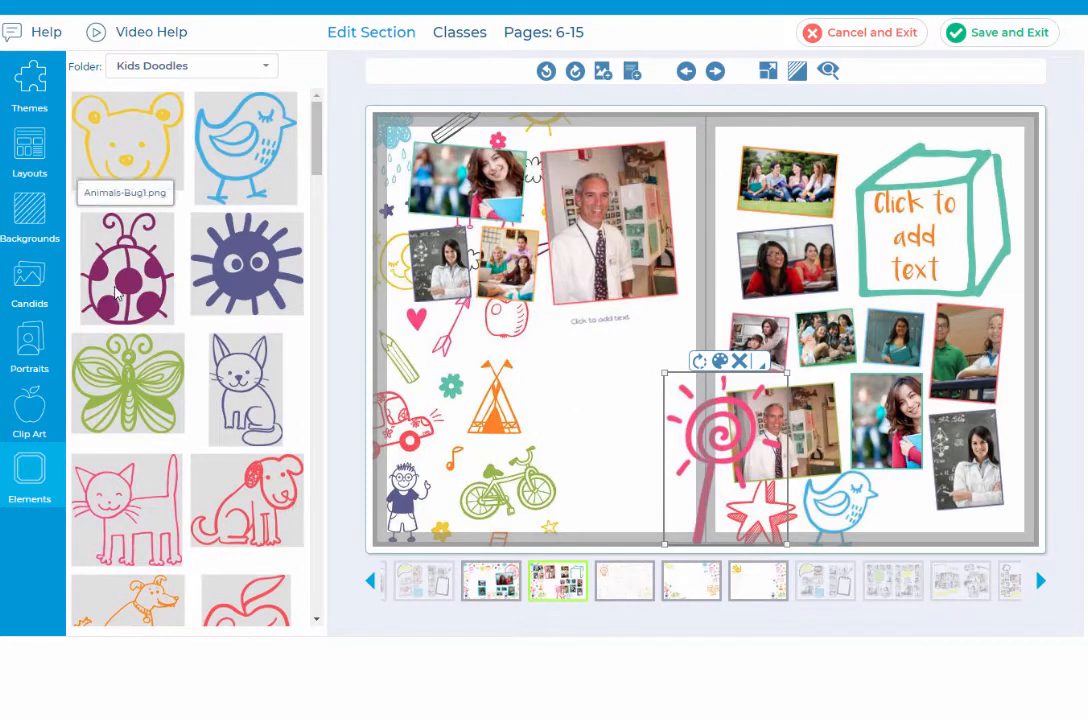
left_click_drag(115, 288, 643, 218)
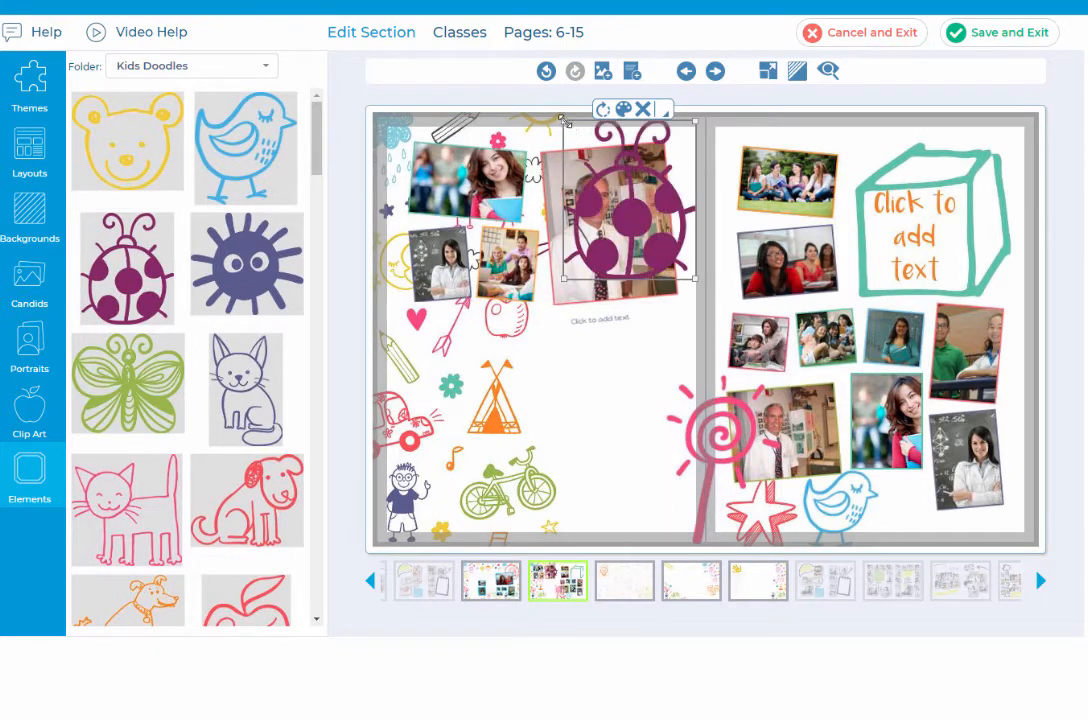
left_click_drag(566, 121, 621, 168)
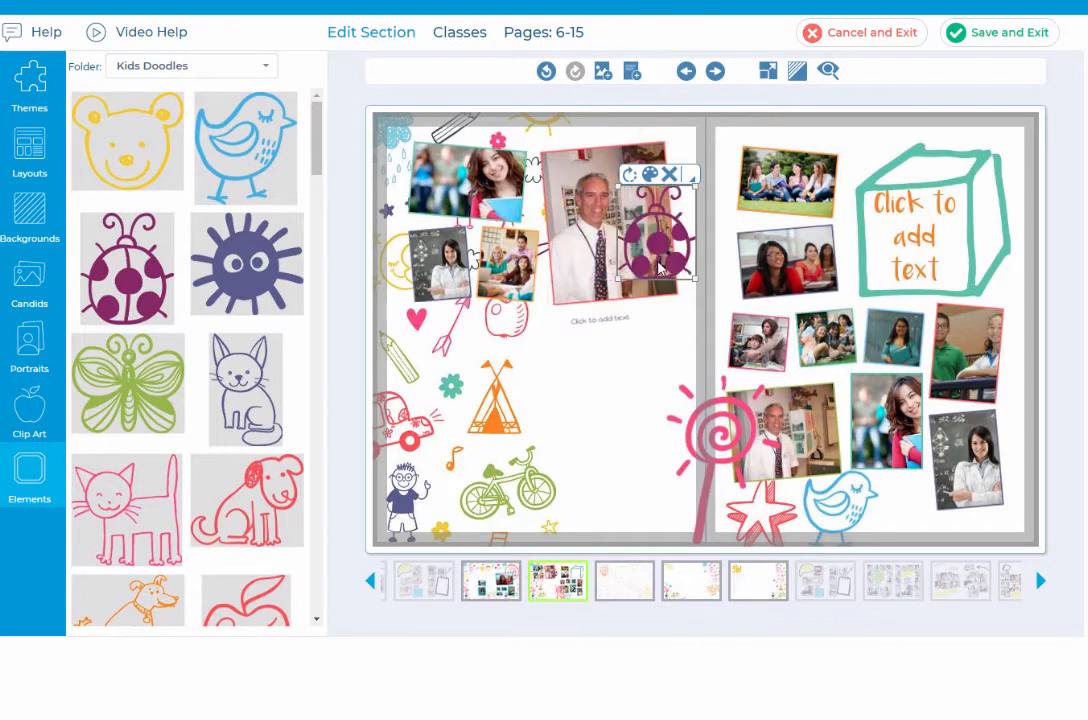
left_click_drag(661, 268, 662, 205)
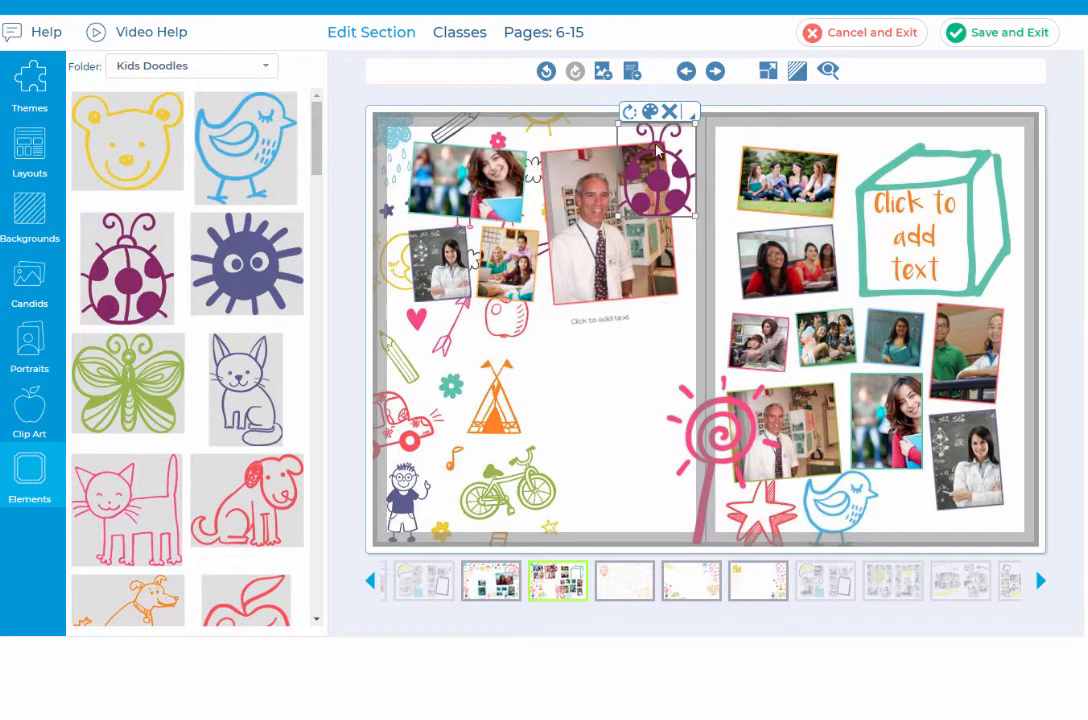
Step: Recolor the ladybug red (f50303) and move it below the large teacher photo
left_click(650, 112)
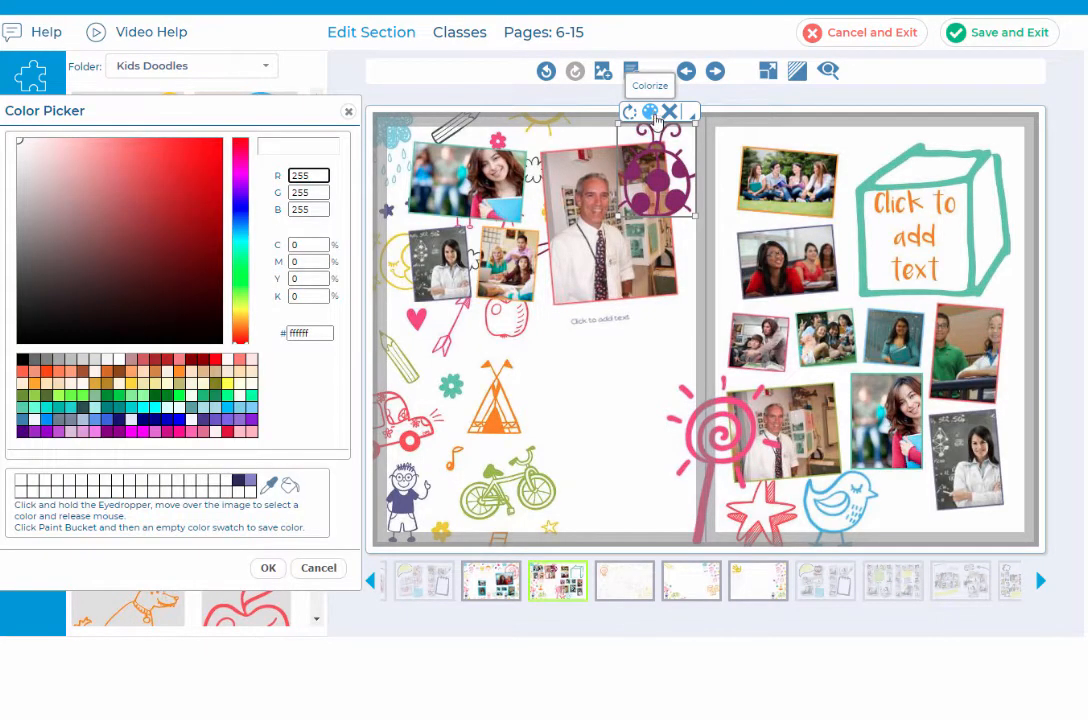
left_click(220, 147)
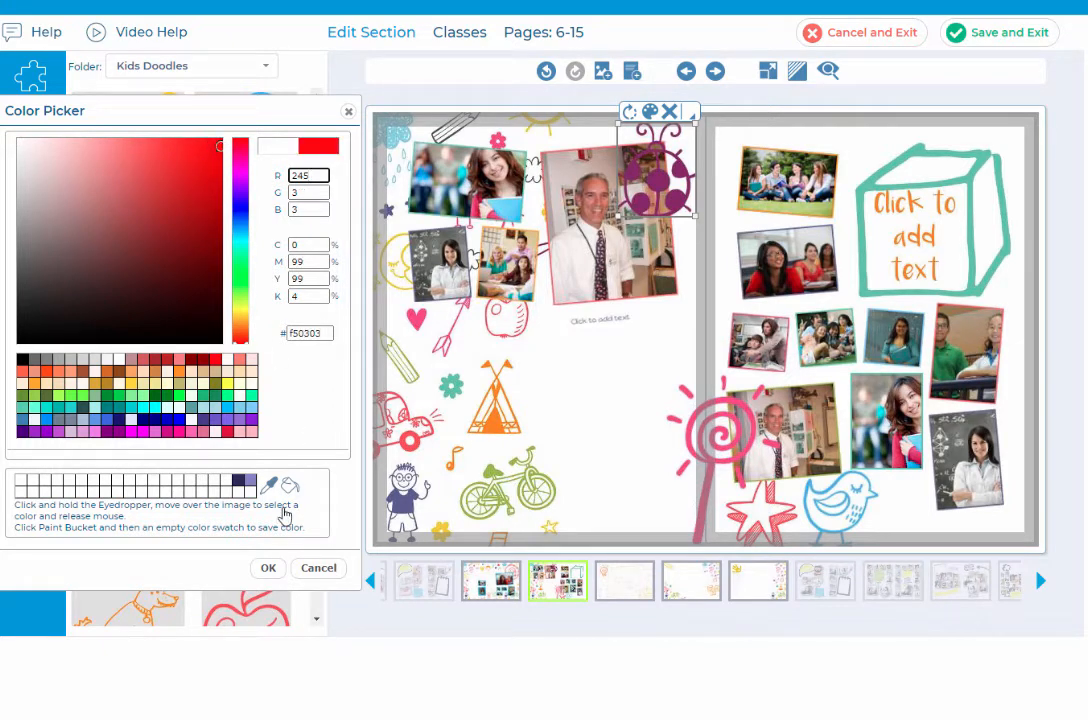
left_click(266, 567)
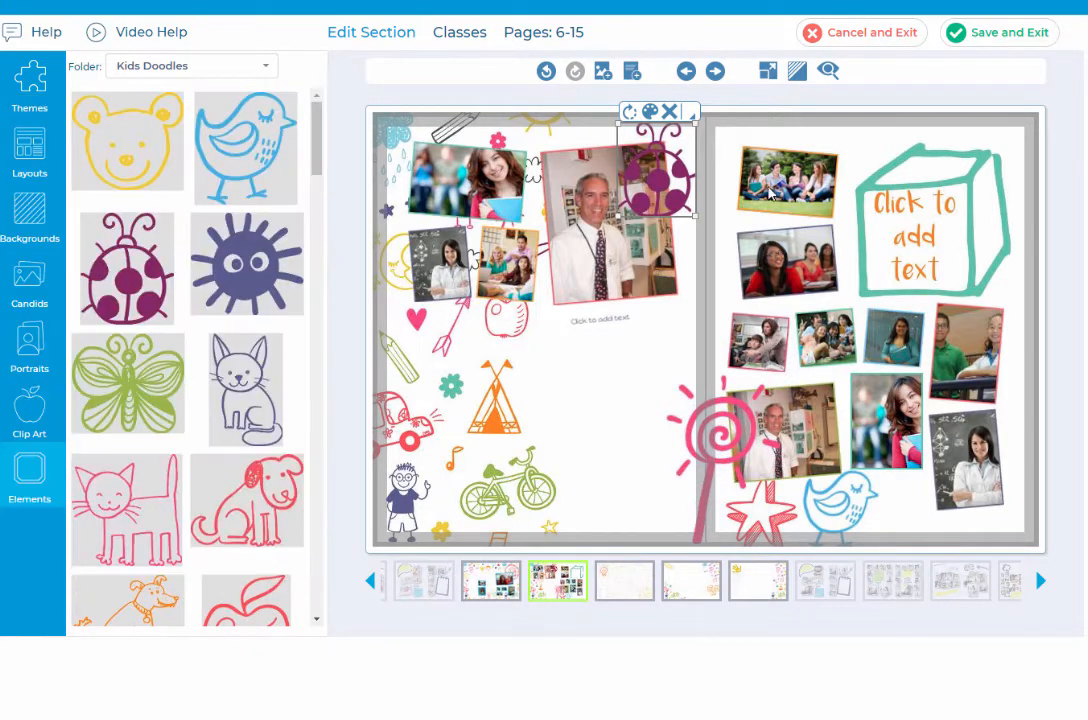
left_click_drag(656, 168, 651, 342)
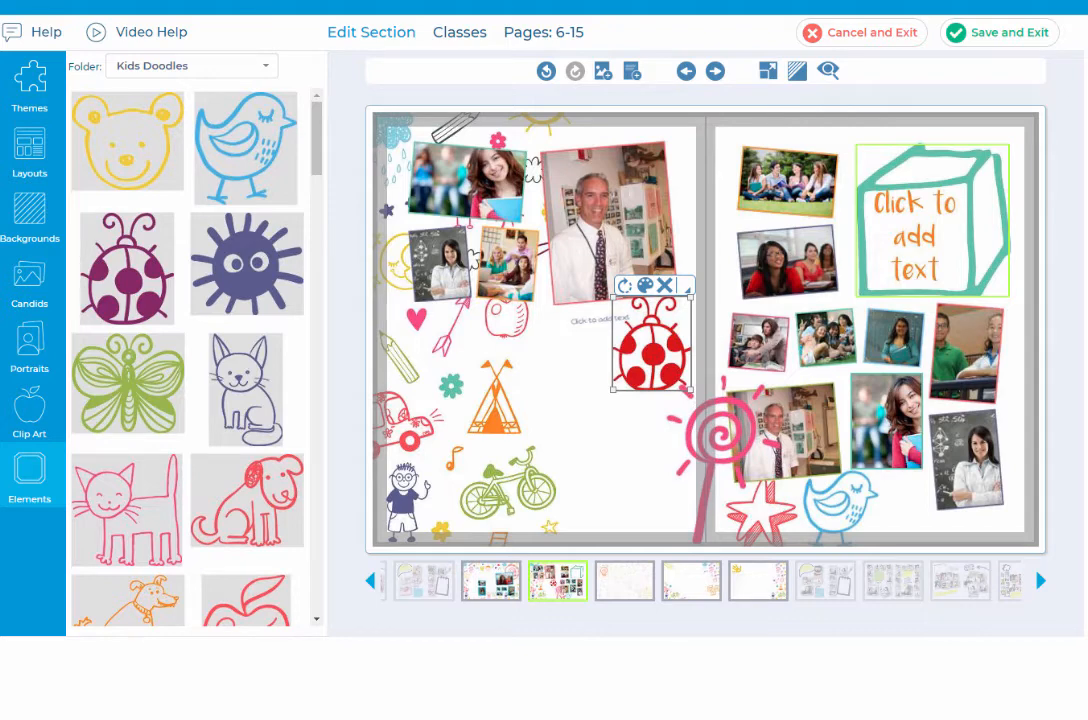
Step: Start the Portrait Wizard from the next spread with the Grade 6 folder and load the saved 2017 portrait settings
left_click(715, 71)
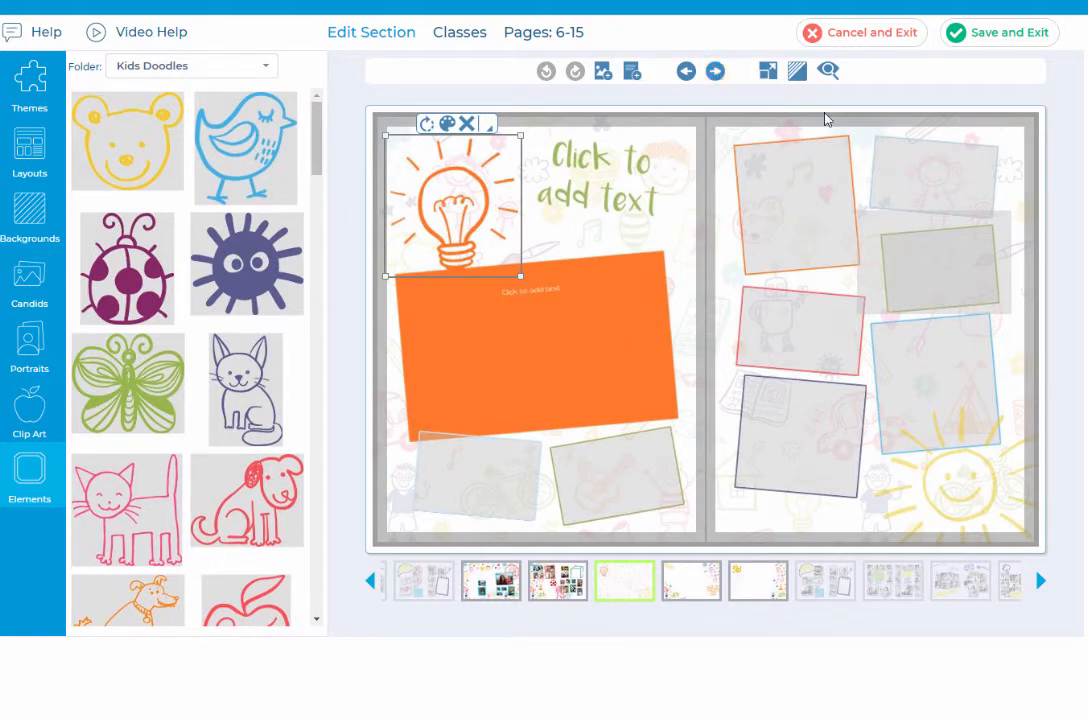
left_click(37, 359)
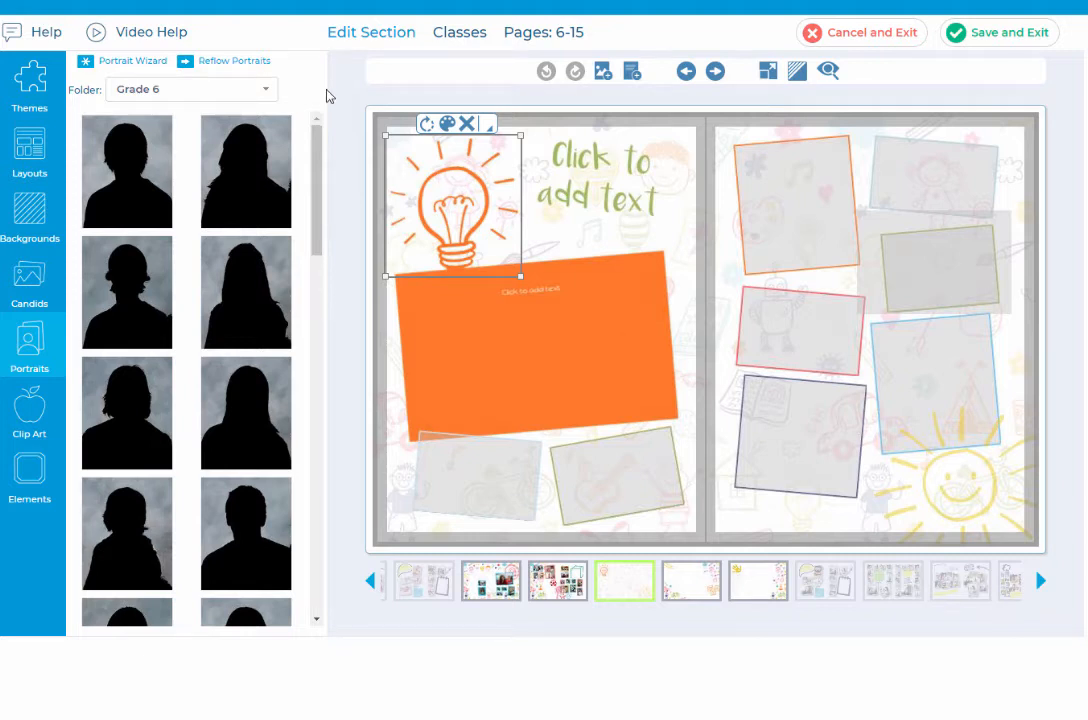
left_click(150, 64)
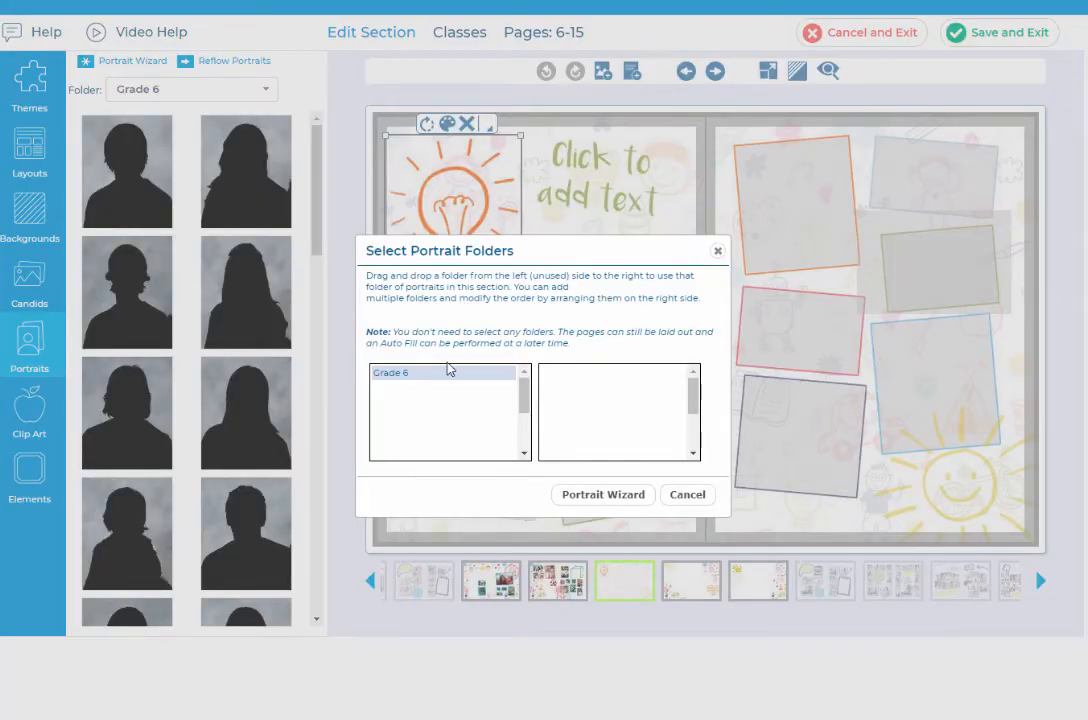
left_click_drag(447, 375, 620, 388)
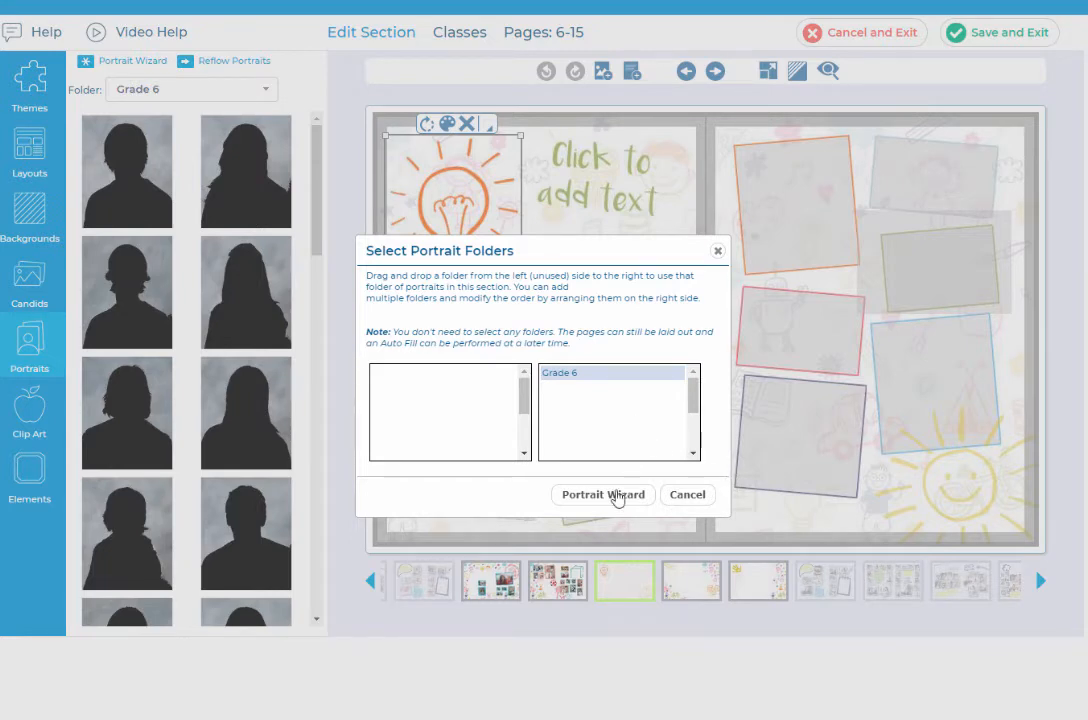
left_click(621, 496)
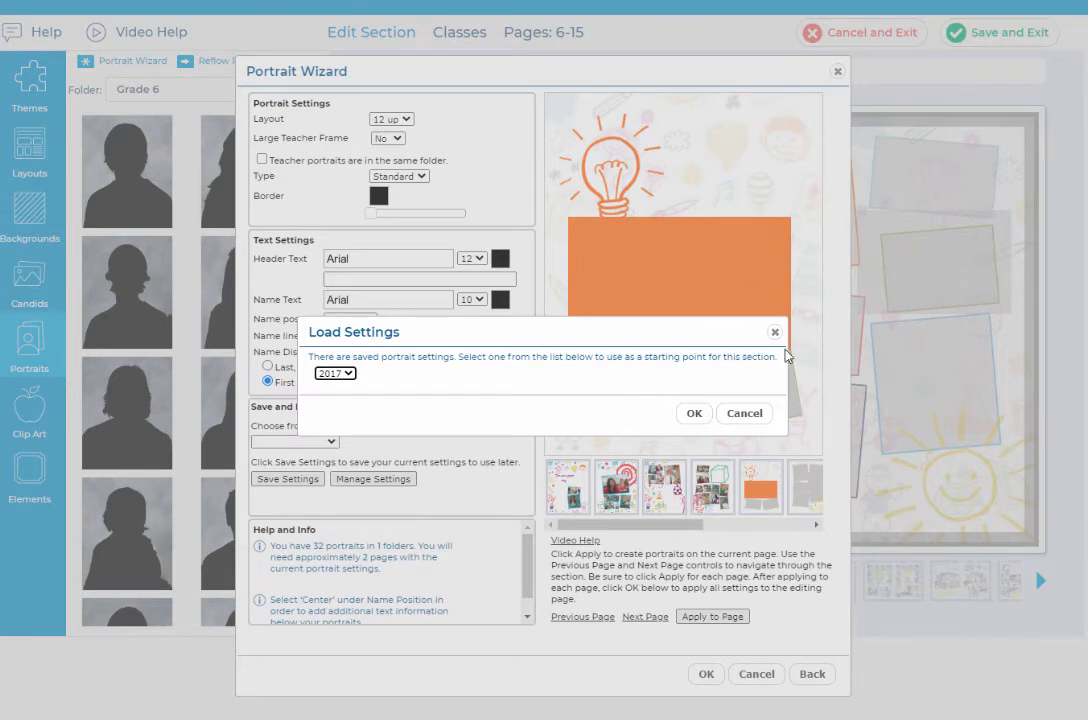
left_click(692, 417)
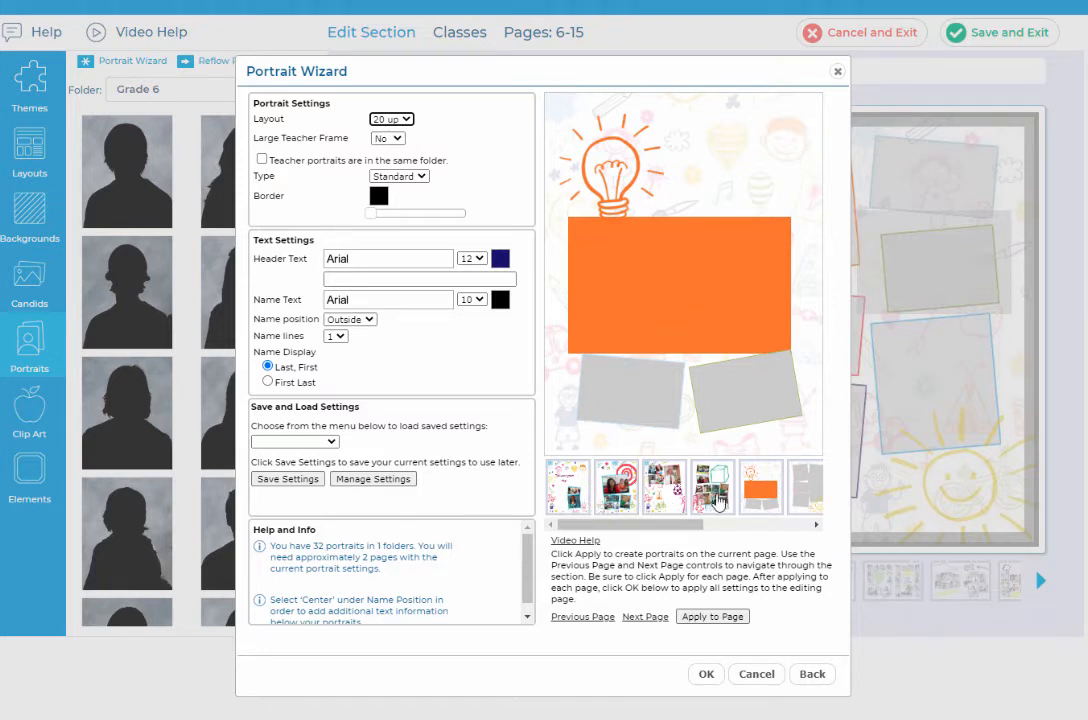
Step: Find the page with the ladybug element in the Portrait Wizard and apply the 20 up portrait layout to it
left_click_drag(663, 526, 820, 528)
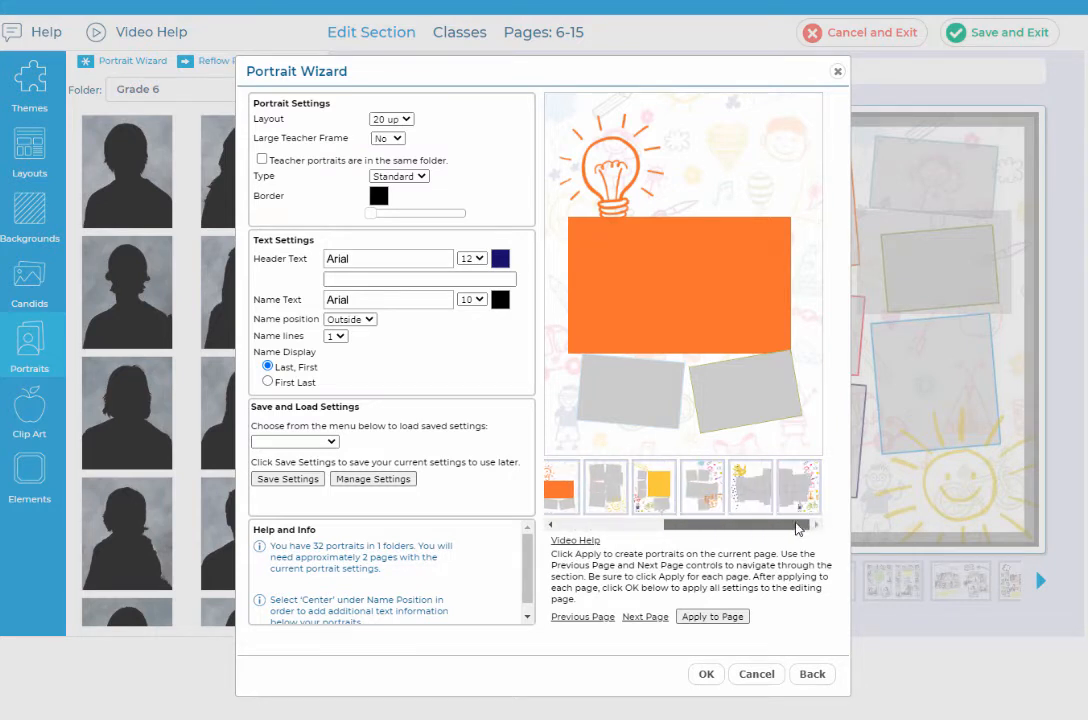
left_click_drag(801, 525, 578, 552)
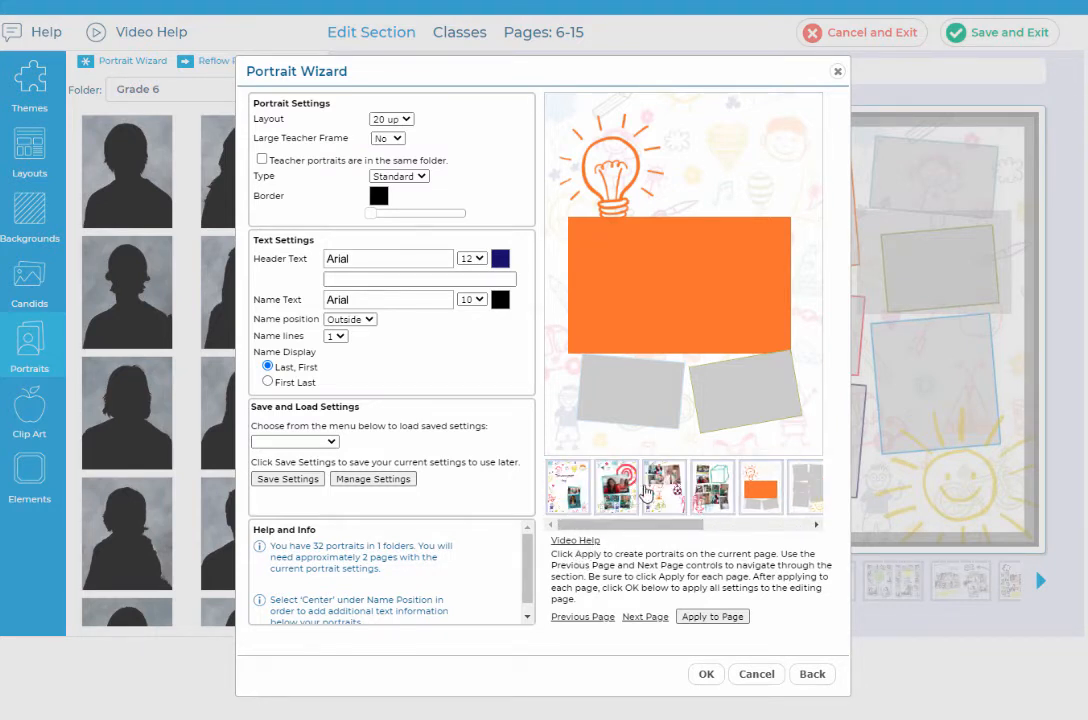
left_click(584, 617)
left_click(584, 617)
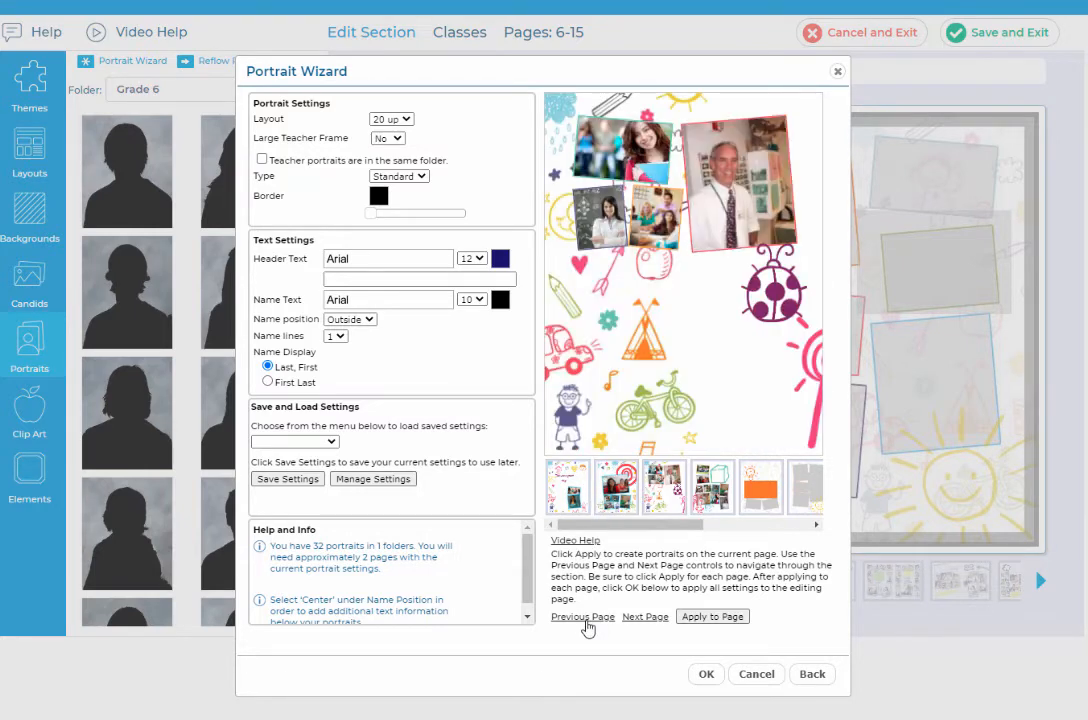
left_click(586, 619)
left_click(586, 619)
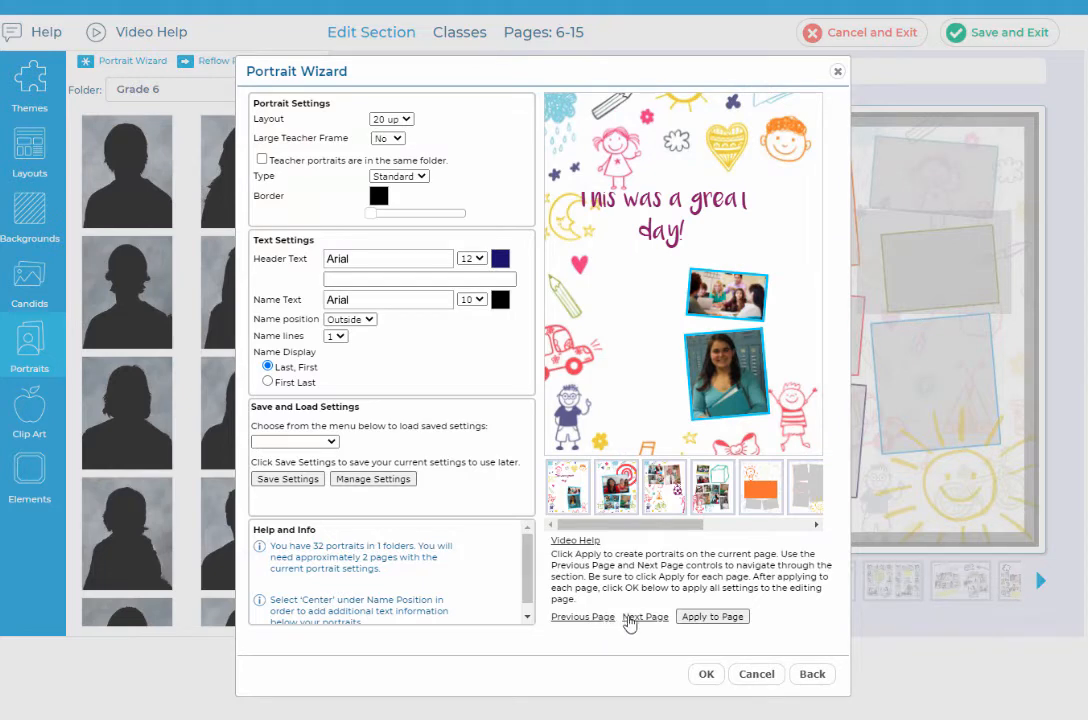
left_click(641, 617)
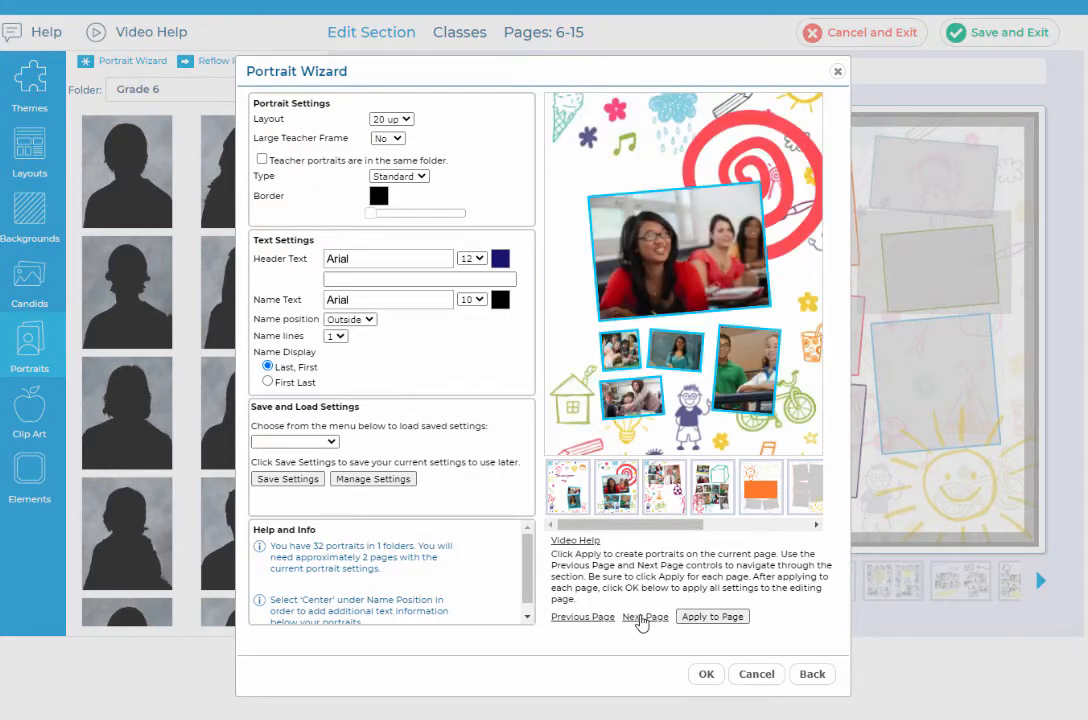
left_click(641, 617)
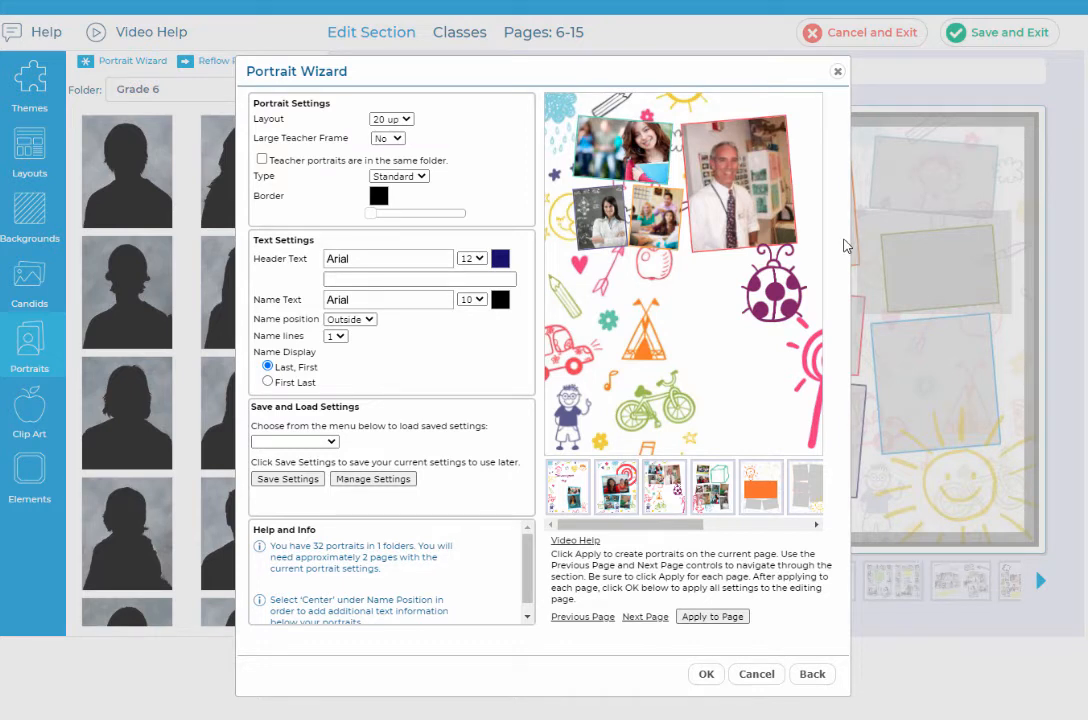
left_click(716, 618)
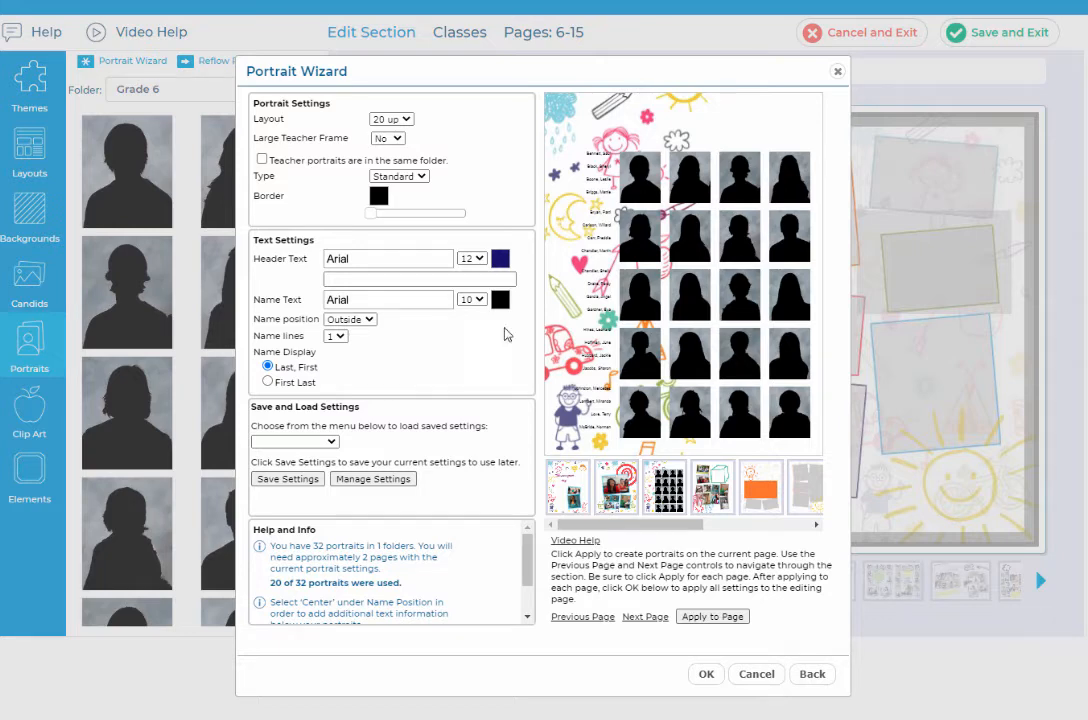
Step: View the Portrait Wizard's help video window and close it again
left_click(577, 541)
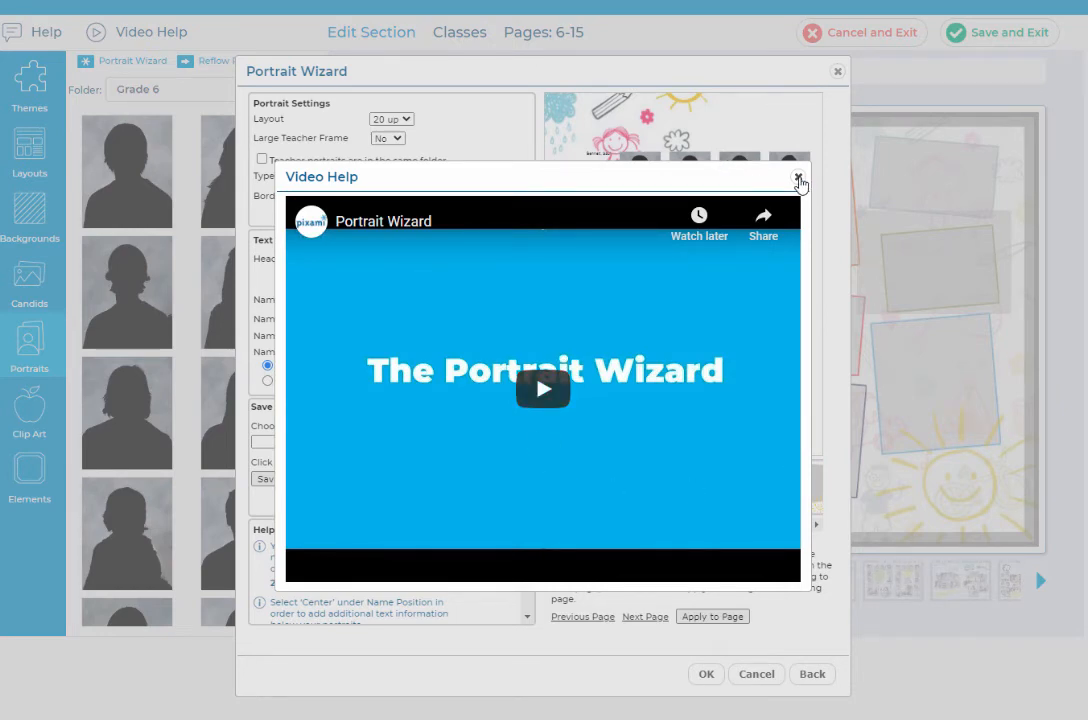
left_click(798, 178)
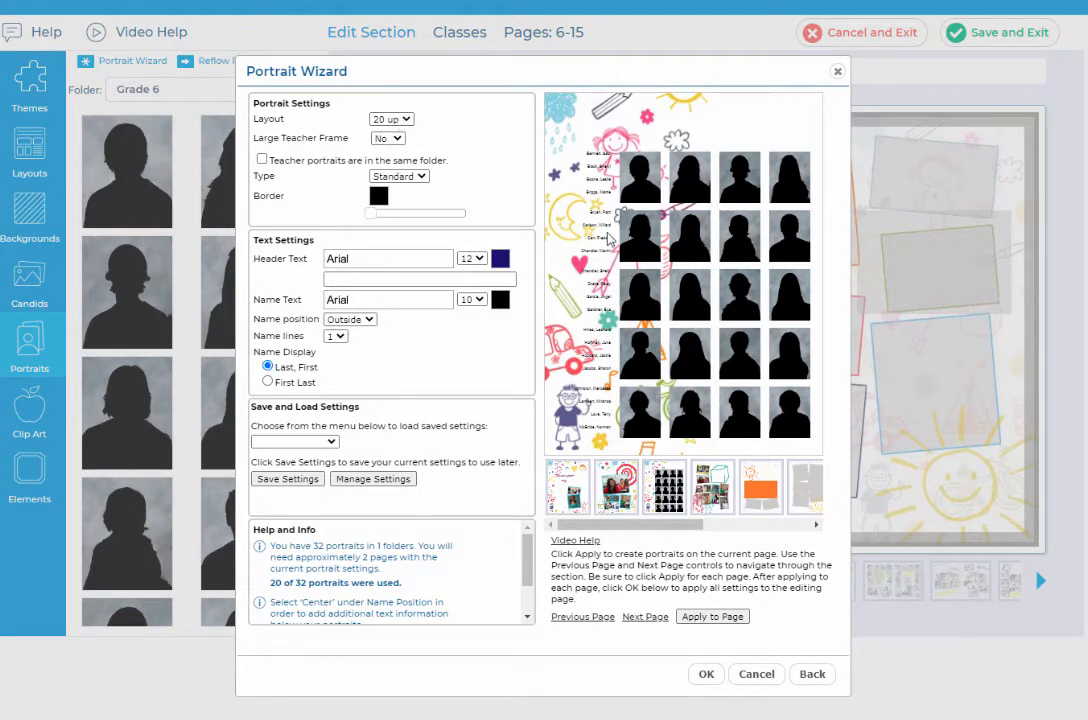
Step: Try the 16, 12, 35, 30 and 25 up portrait layouts on the page, ending back on 20 up
left_click(405, 121)
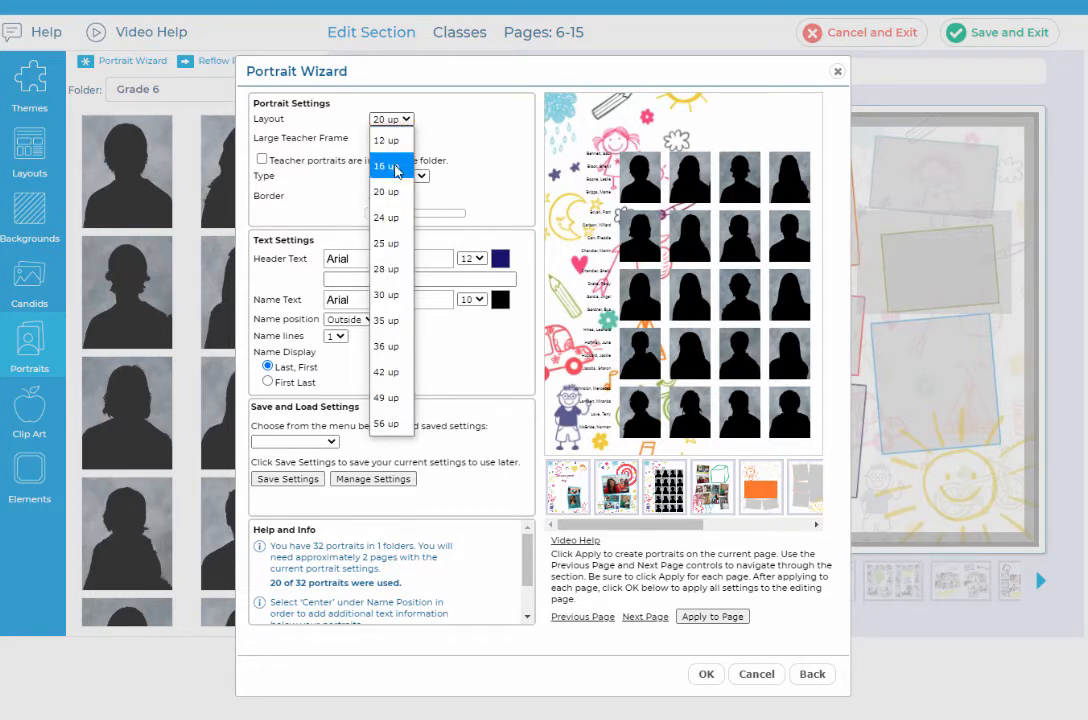
left_click(396, 168)
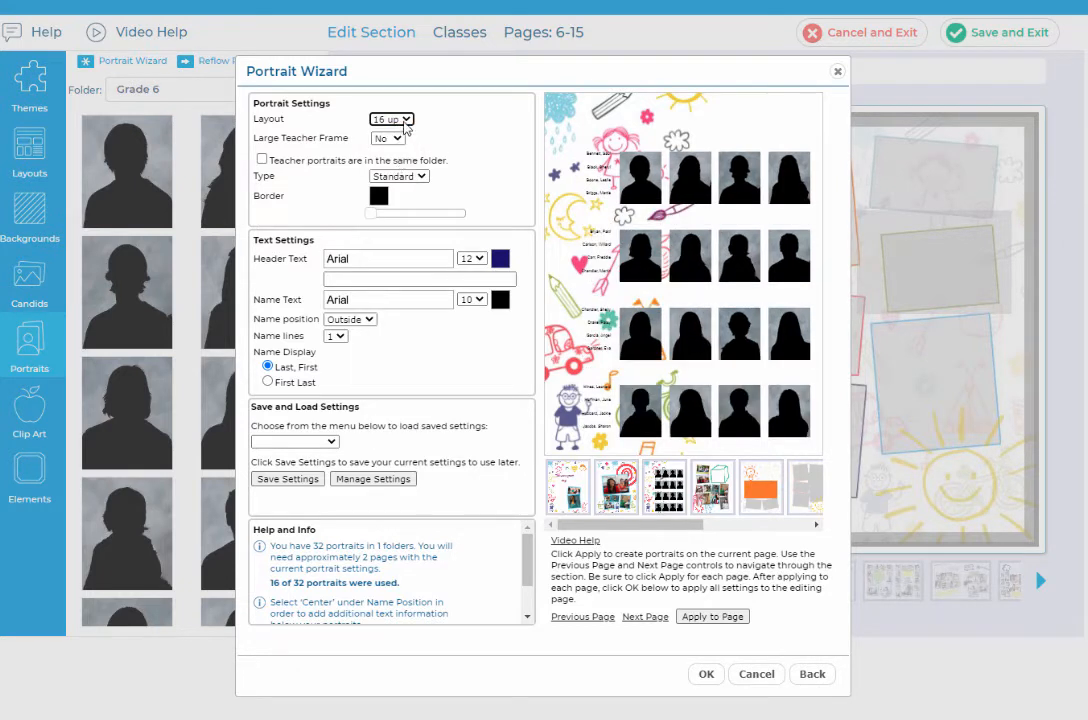
left_click(405, 121)
left_click(390, 139)
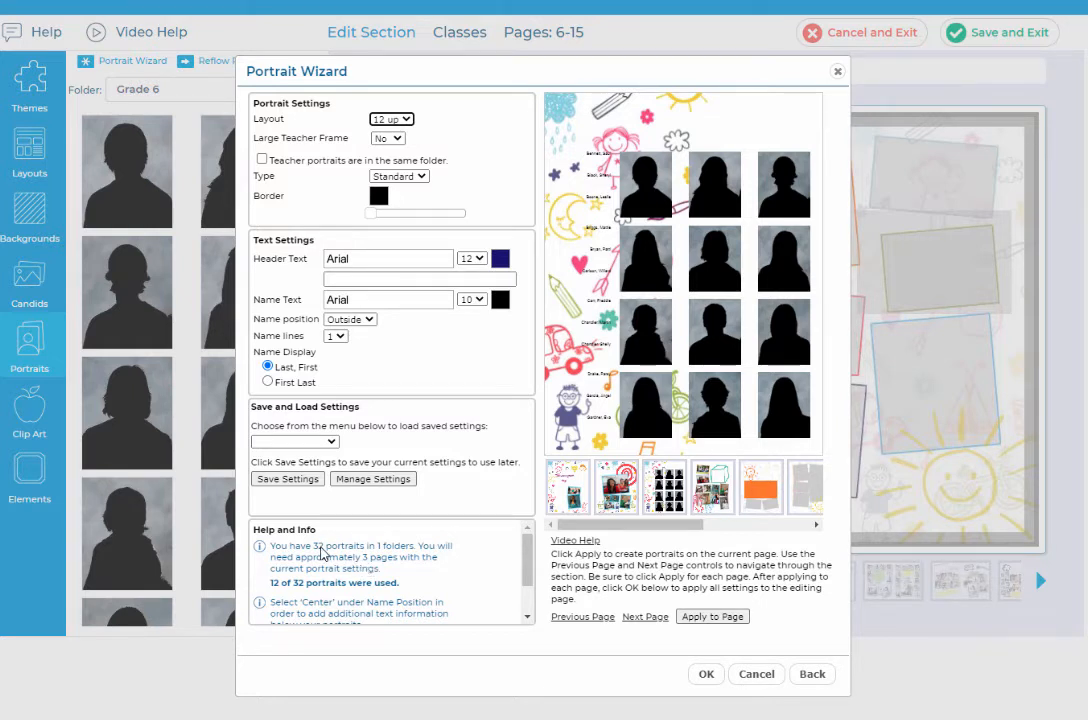
left_click(390, 119)
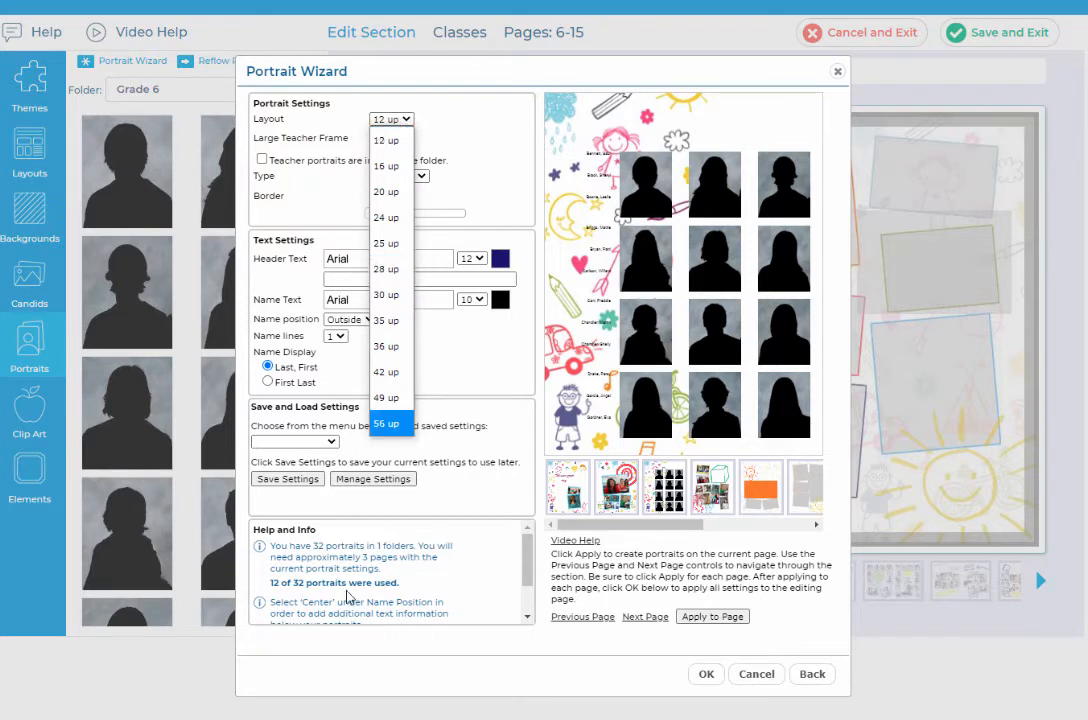
left_click(386, 320)
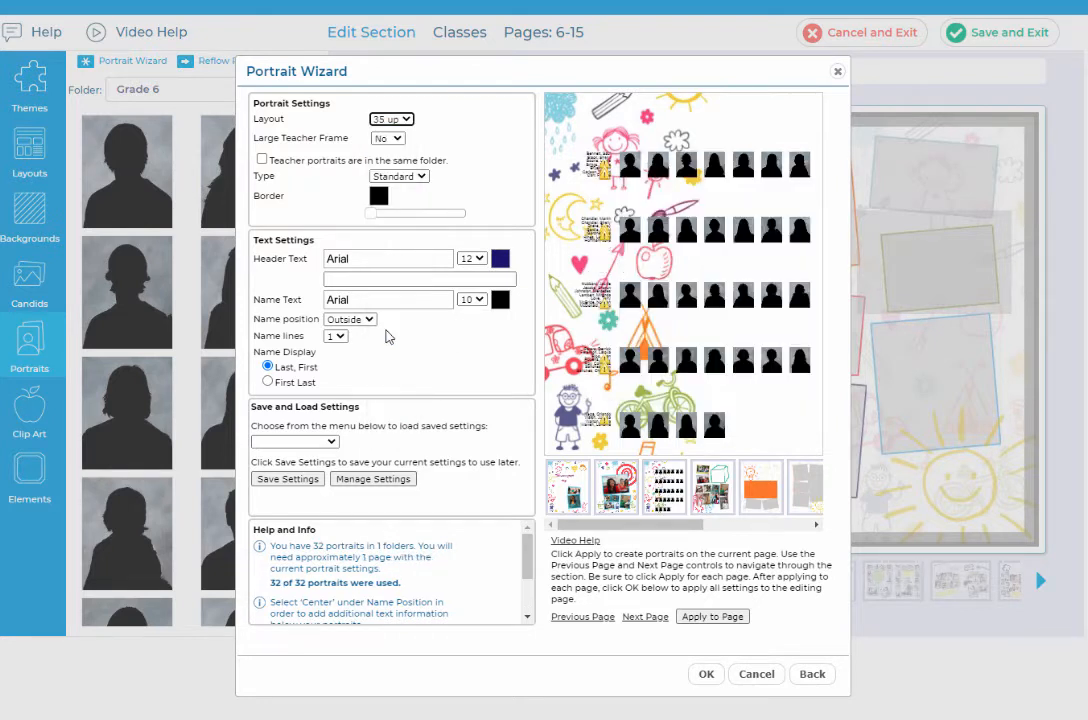
left_click(403, 120)
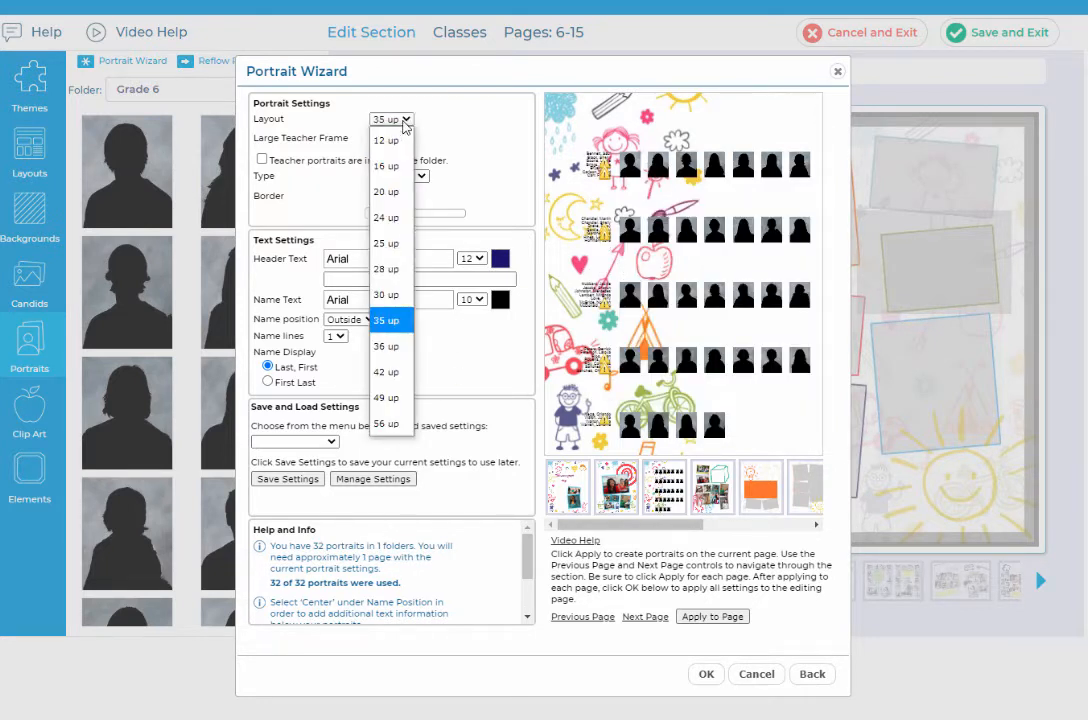
left_click(386, 294)
left_click(390, 119)
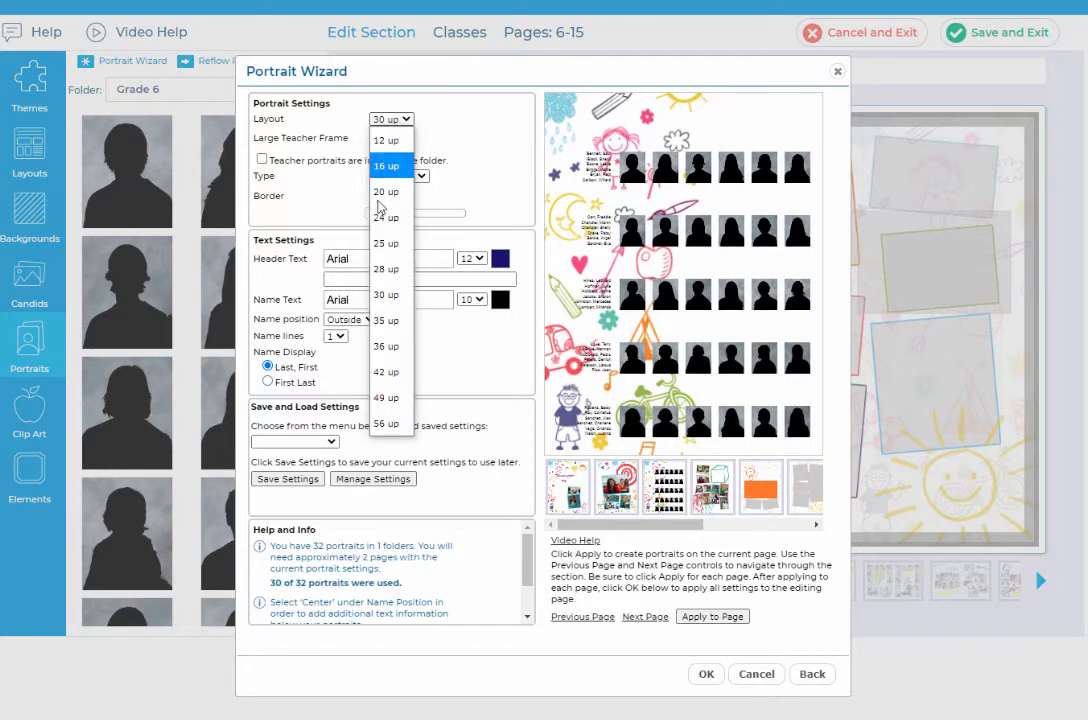
left_click(386, 243)
left_click(390, 119)
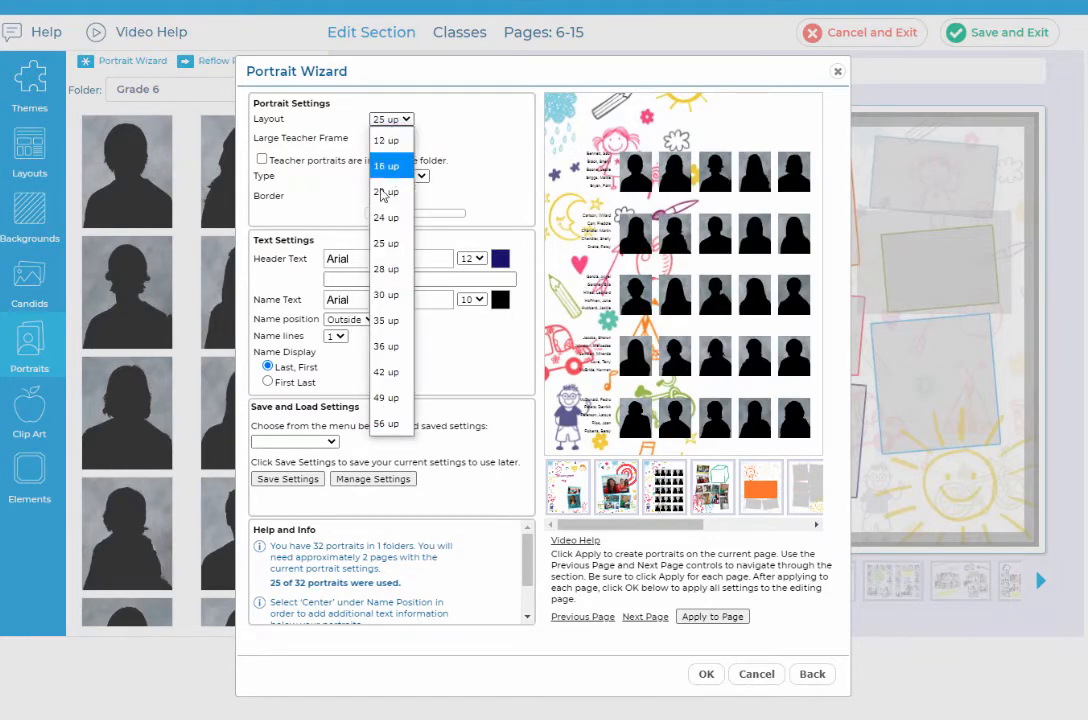
left_click(383, 192)
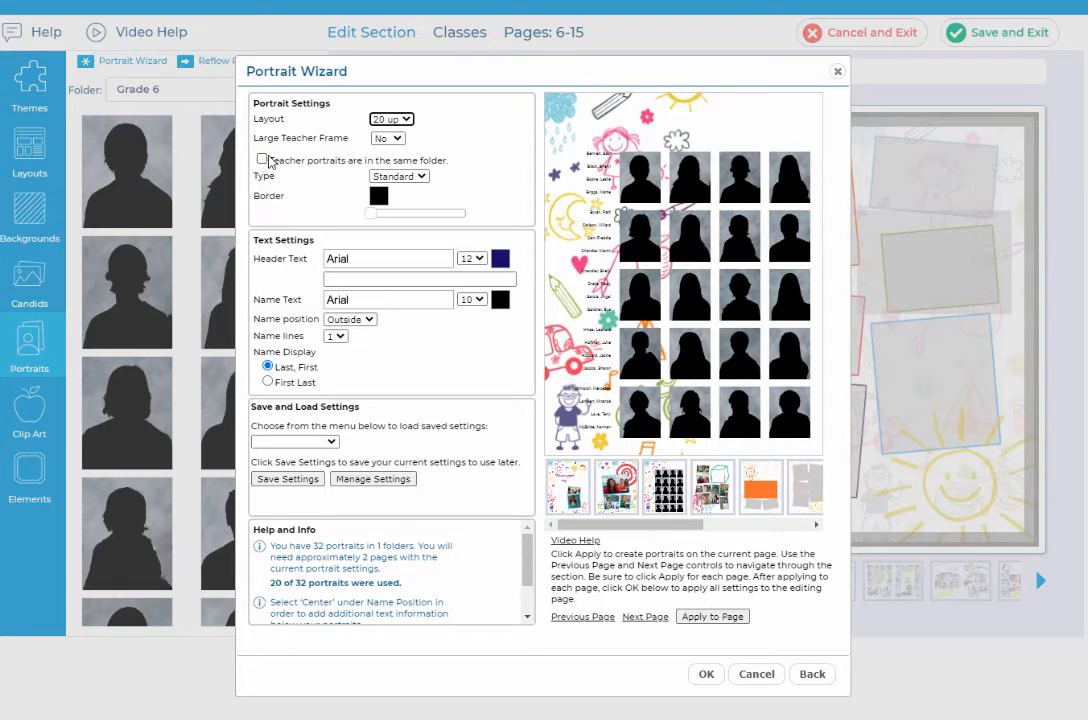
Step: Turn on the large teacher frame and specify that teacher portraits are in the same folder
left_click(388, 138)
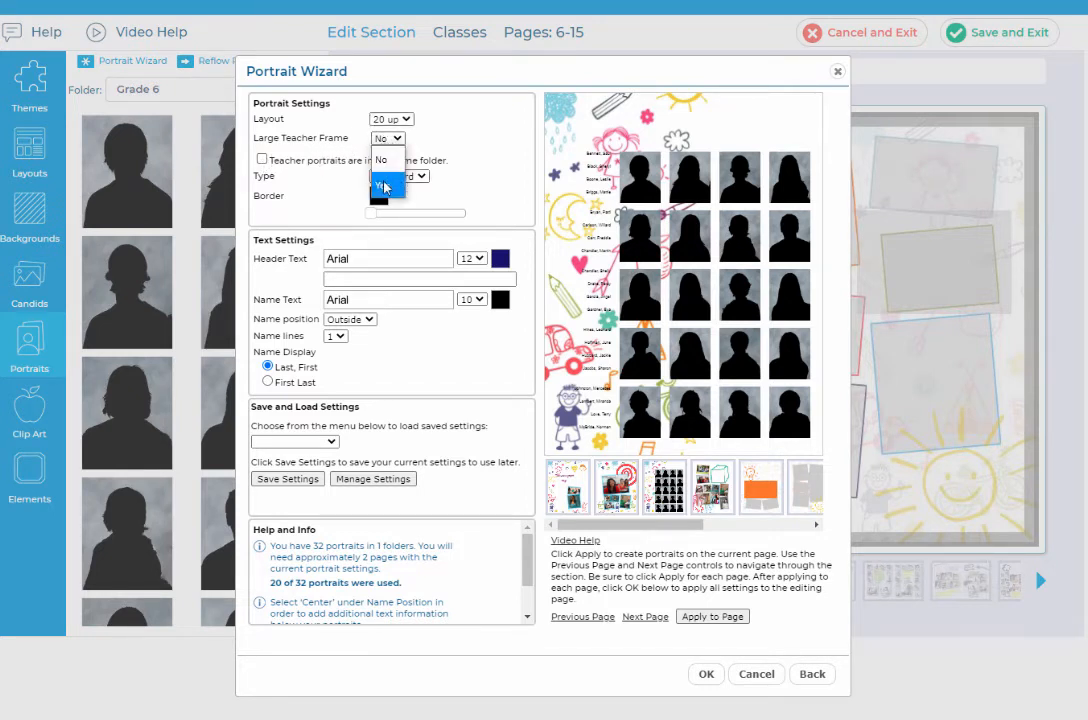
left_click(385, 184)
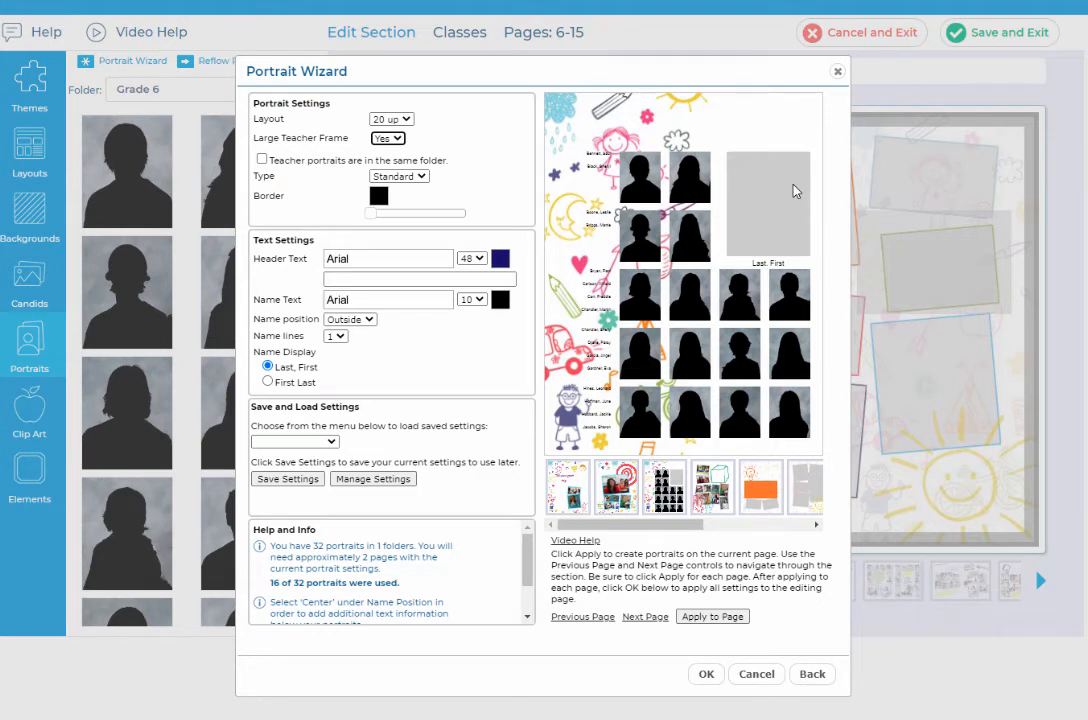
left_click(262, 160)
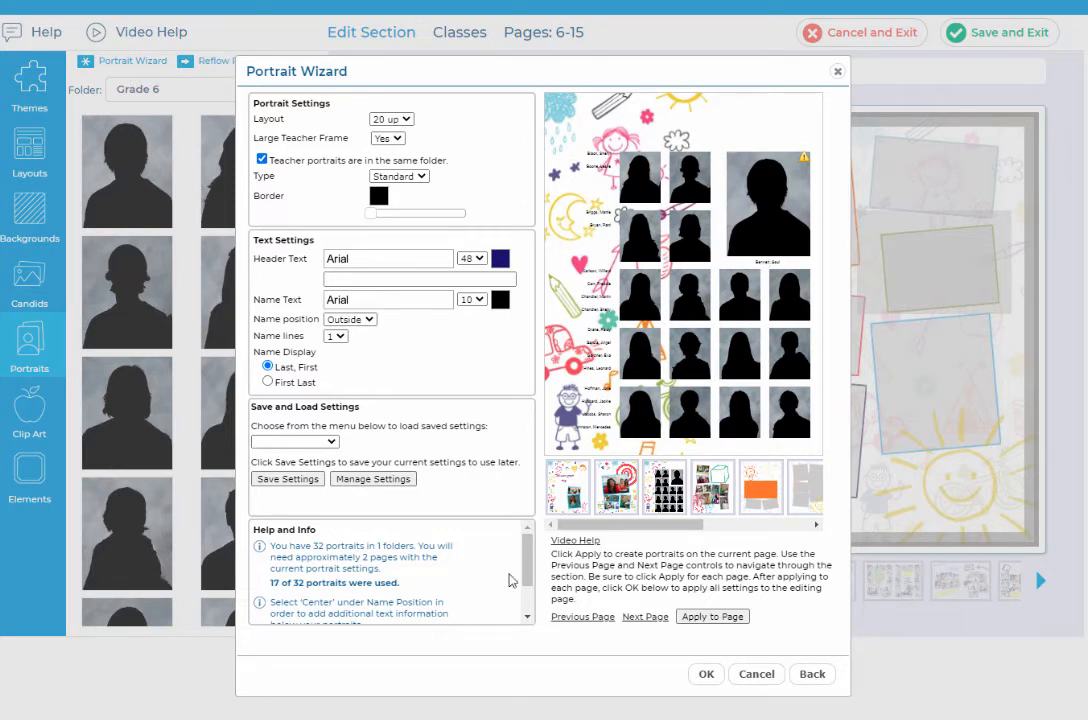
Step: Give the portraits a 6 pt border in the saved light purple color (8484c9)
left_click_drag(373, 214, 427, 214)
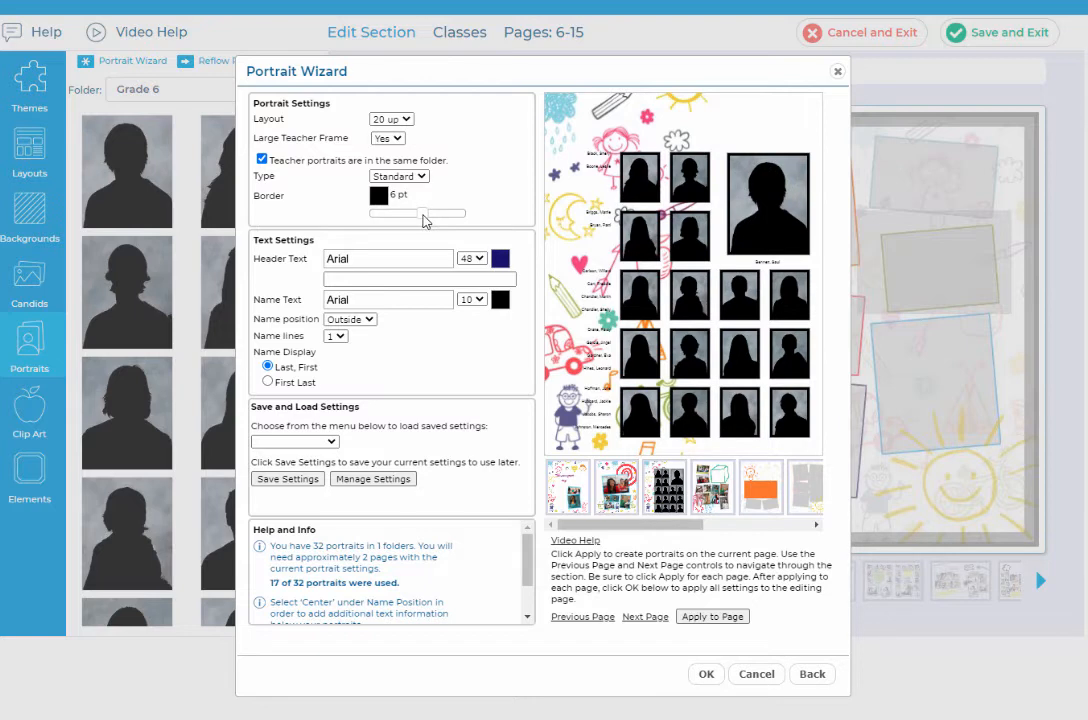
left_click(378, 197)
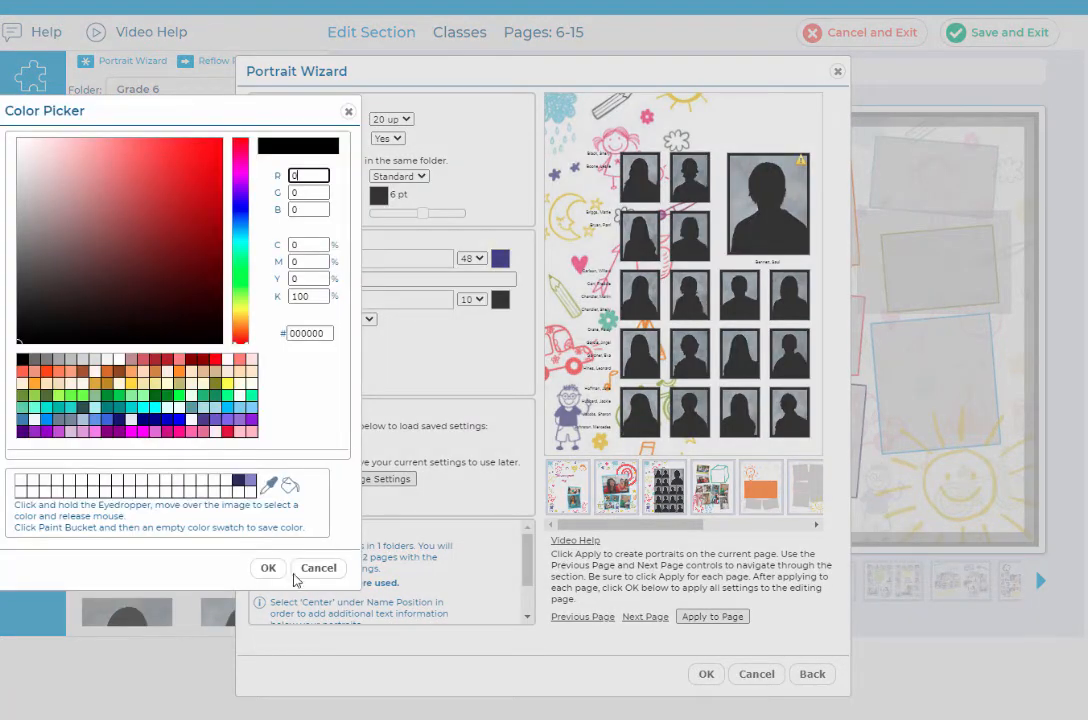
left_click(249, 482)
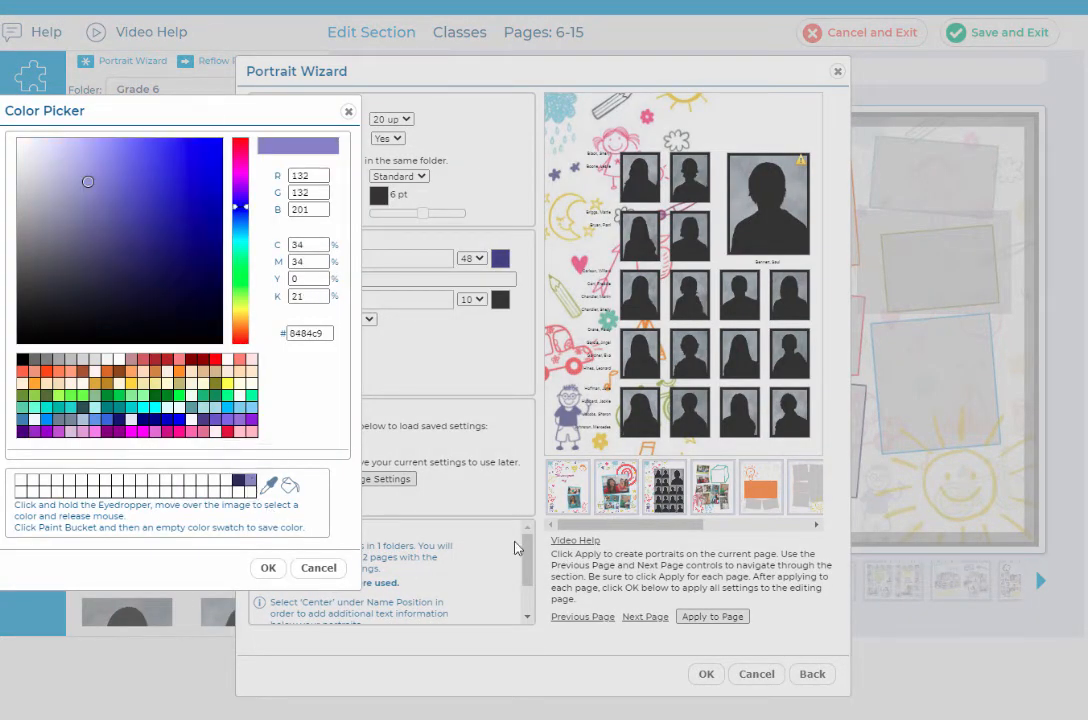
left_click(268, 568)
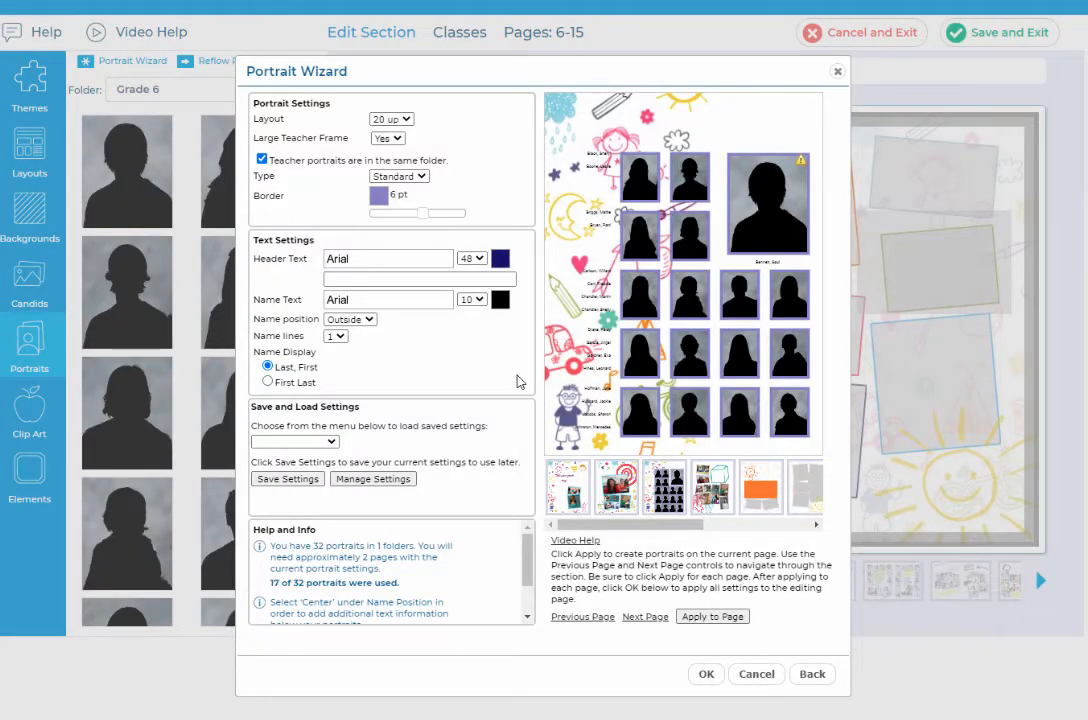
Step: Add the header "Grade Six" in Lilita One at size 60 and apply it to the portrait page
left_click(359, 279)
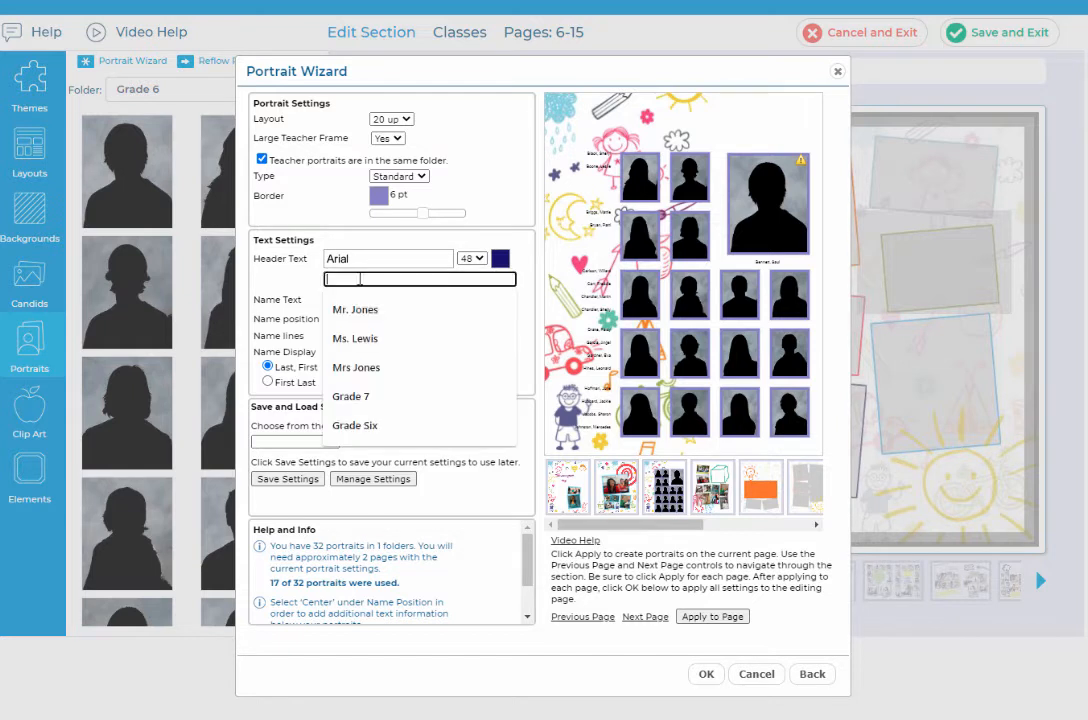
type("G")
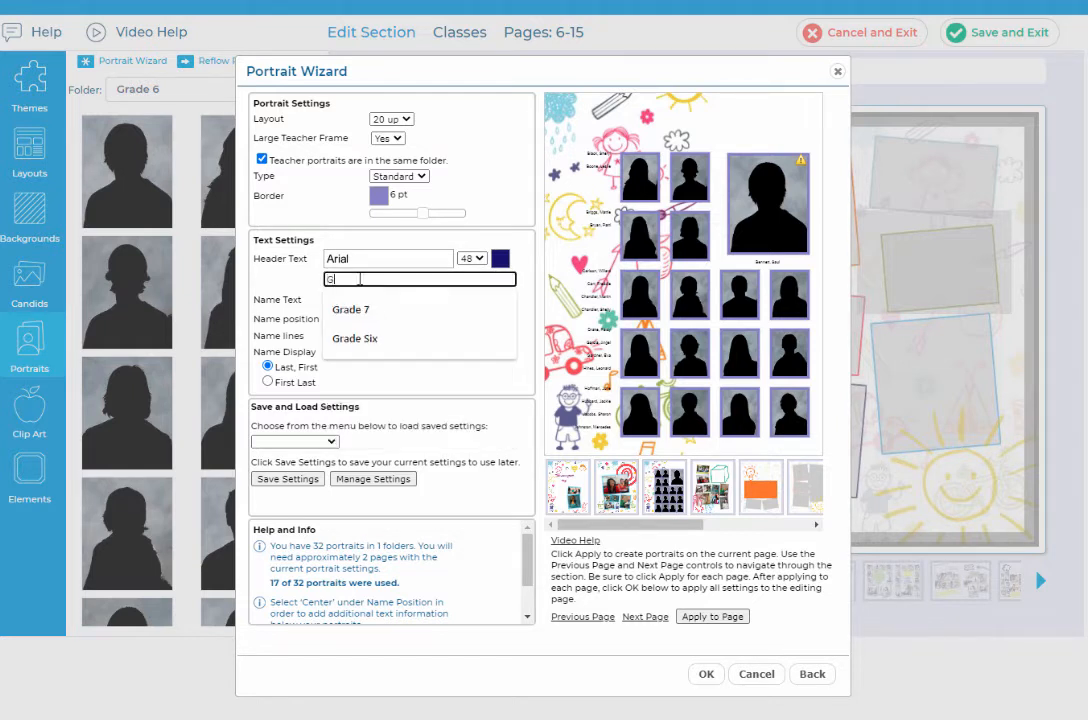
type("rade Six")
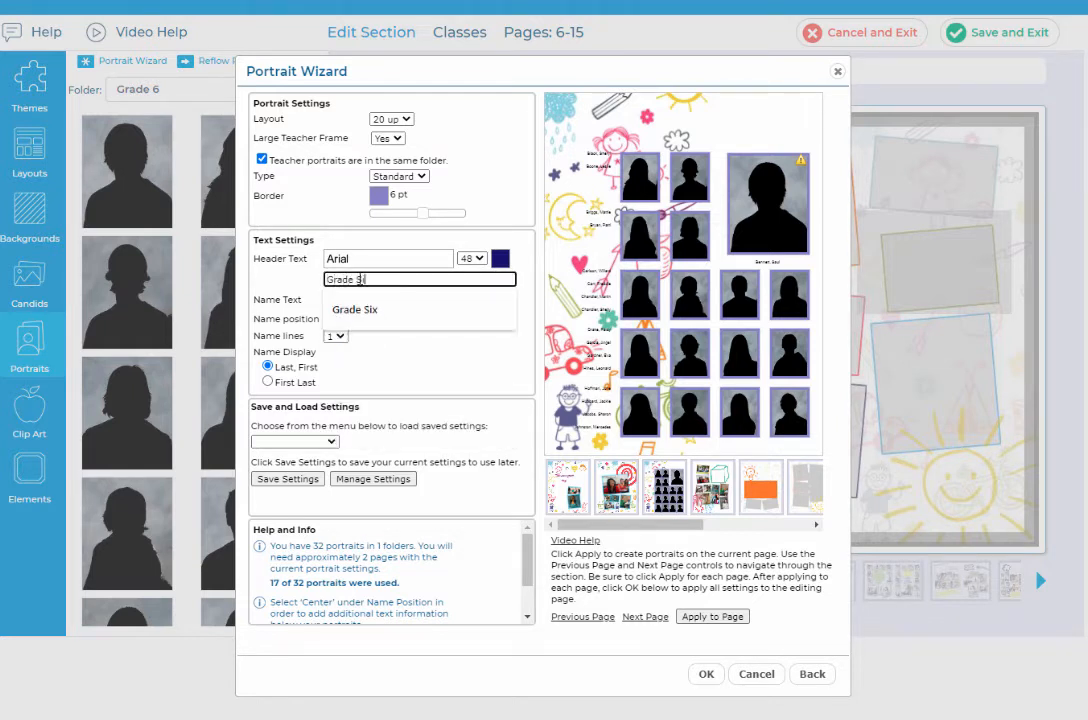
left_click(414, 260)
scroll(456, 402, "down", 5)
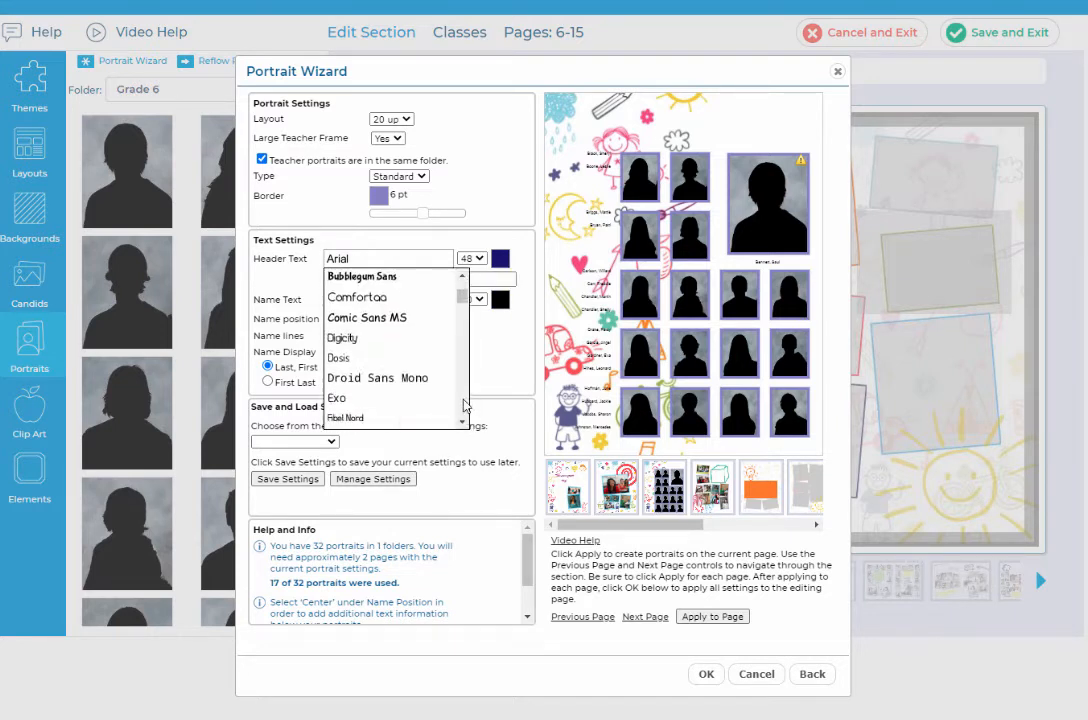
left_click(355, 417)
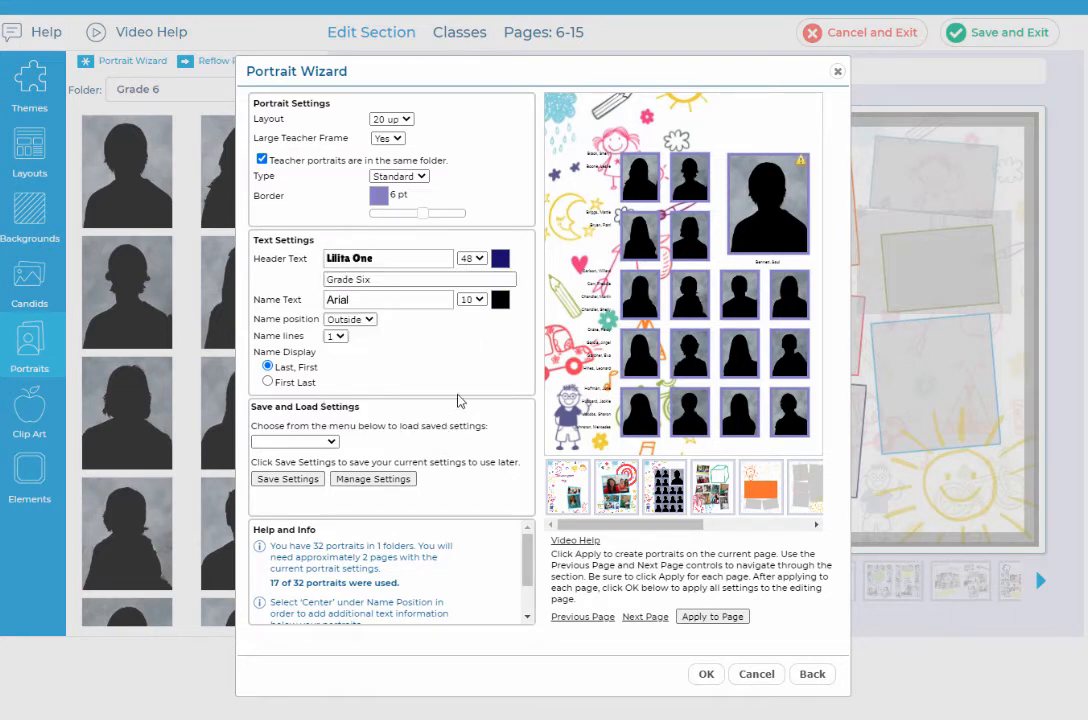
left_click(471, 258)
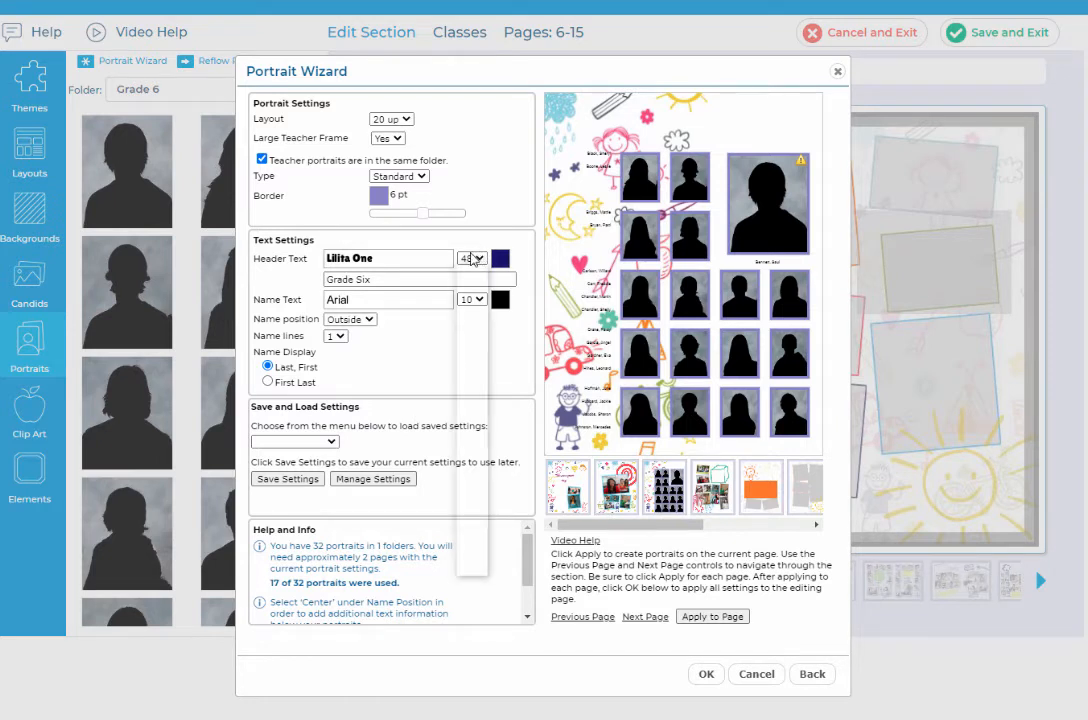
left_click(468, 511)
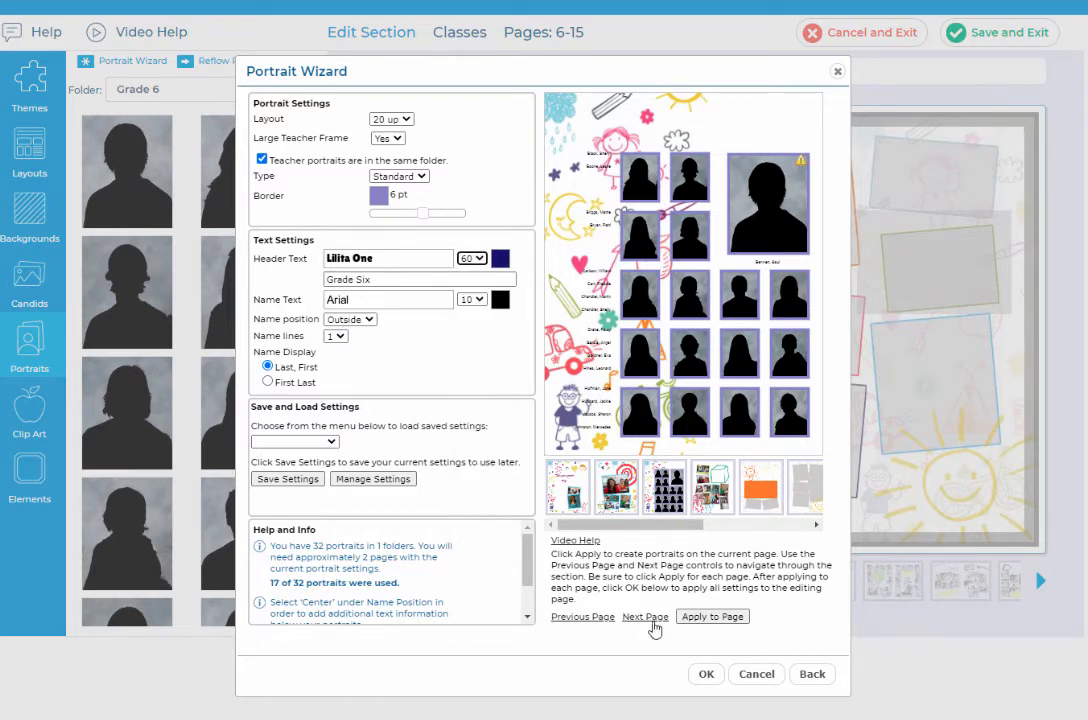
left_click(713, 617)
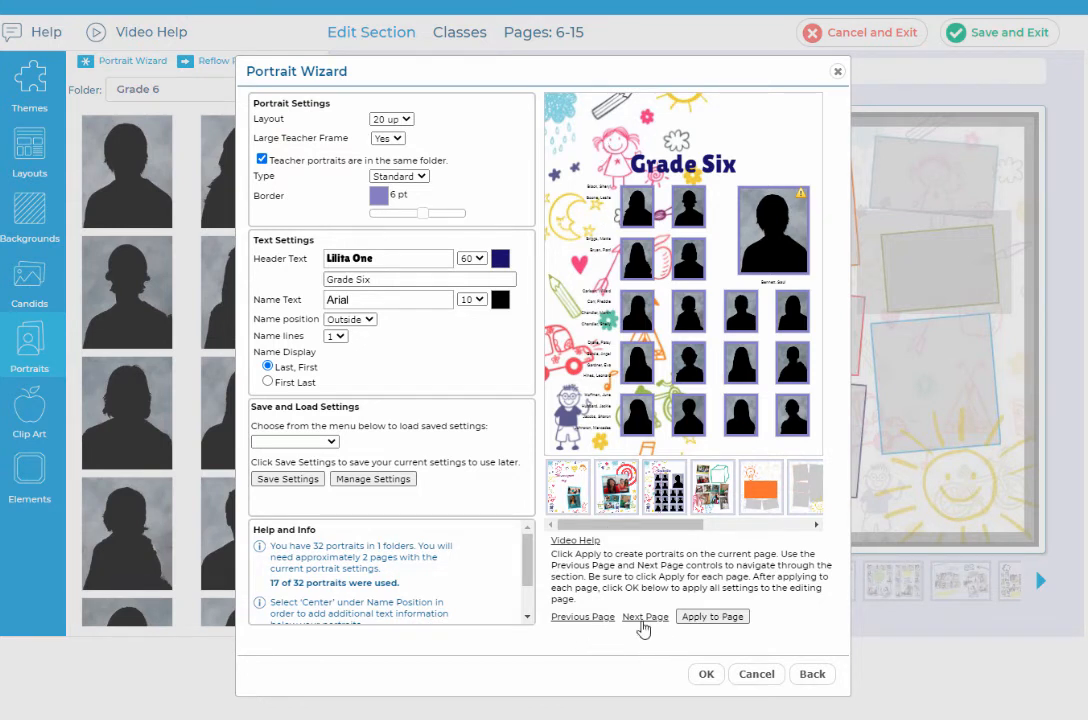
Step: Apply the remaining Grade 6 portraits to the next page with the large teacher frame set to No, and compare it with the previous page
left_click(646, 618)
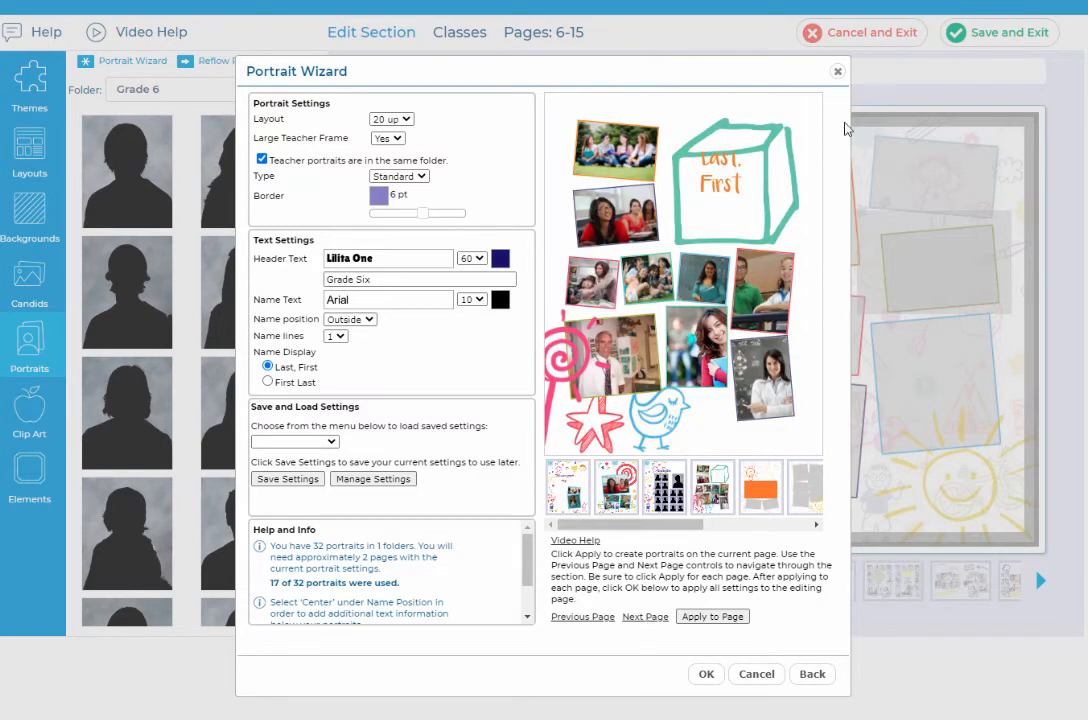
left_click(387, 139)
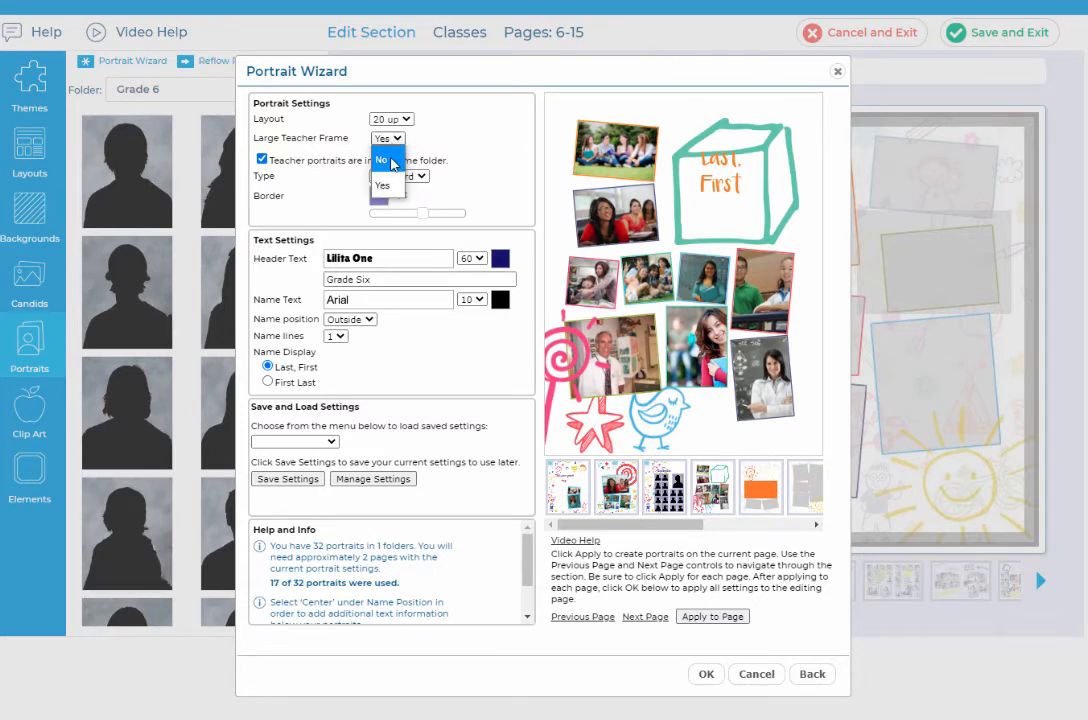
left_click(382, 160)
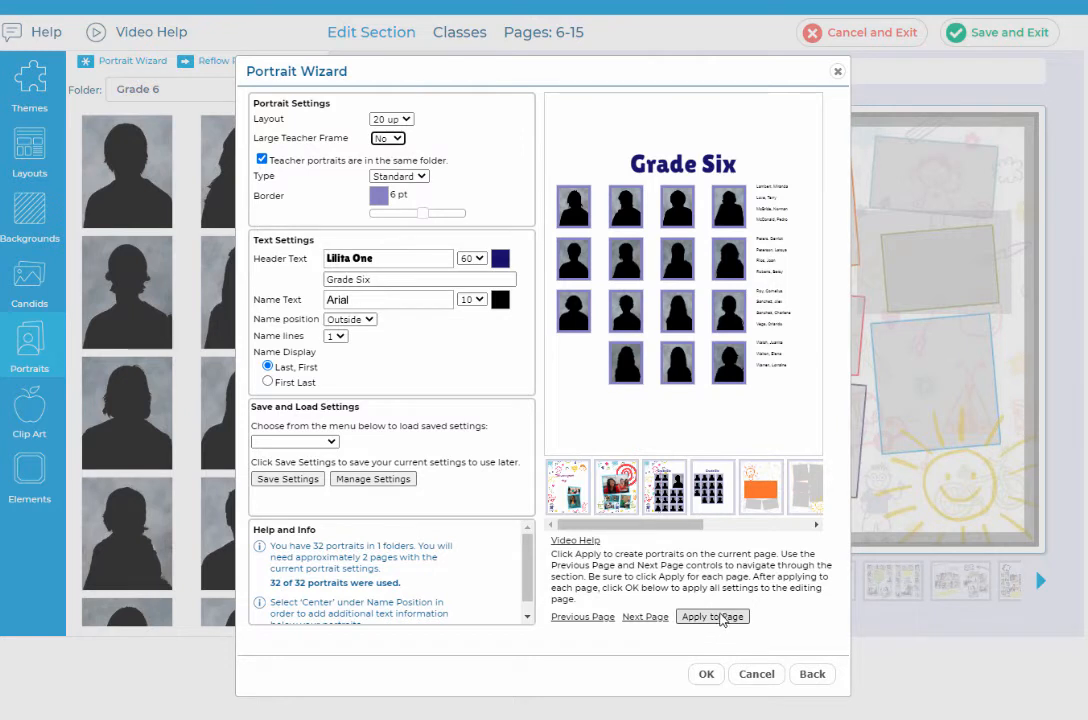
left_click(720, 617)
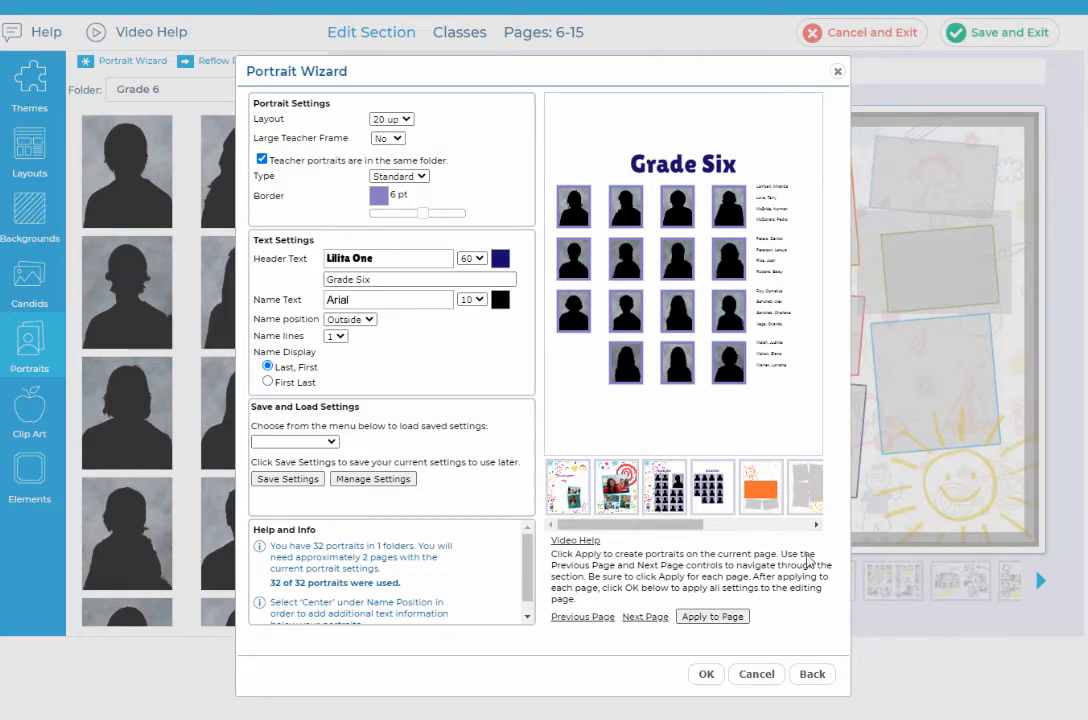
left_click(594, 618)
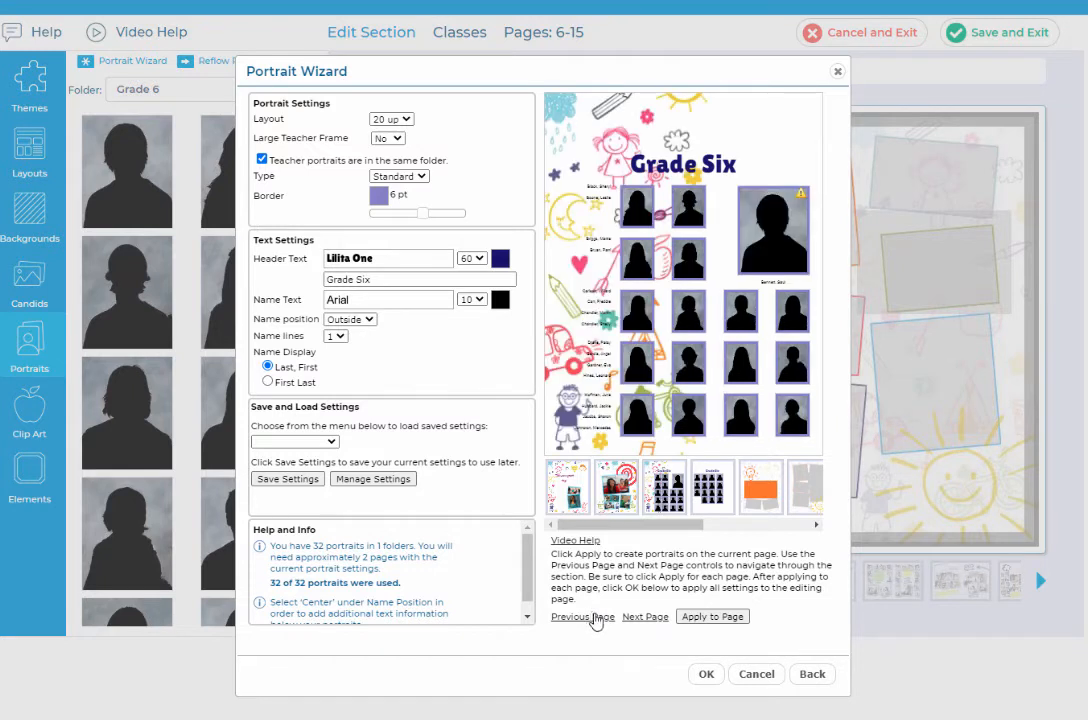
left_click(641, 618)
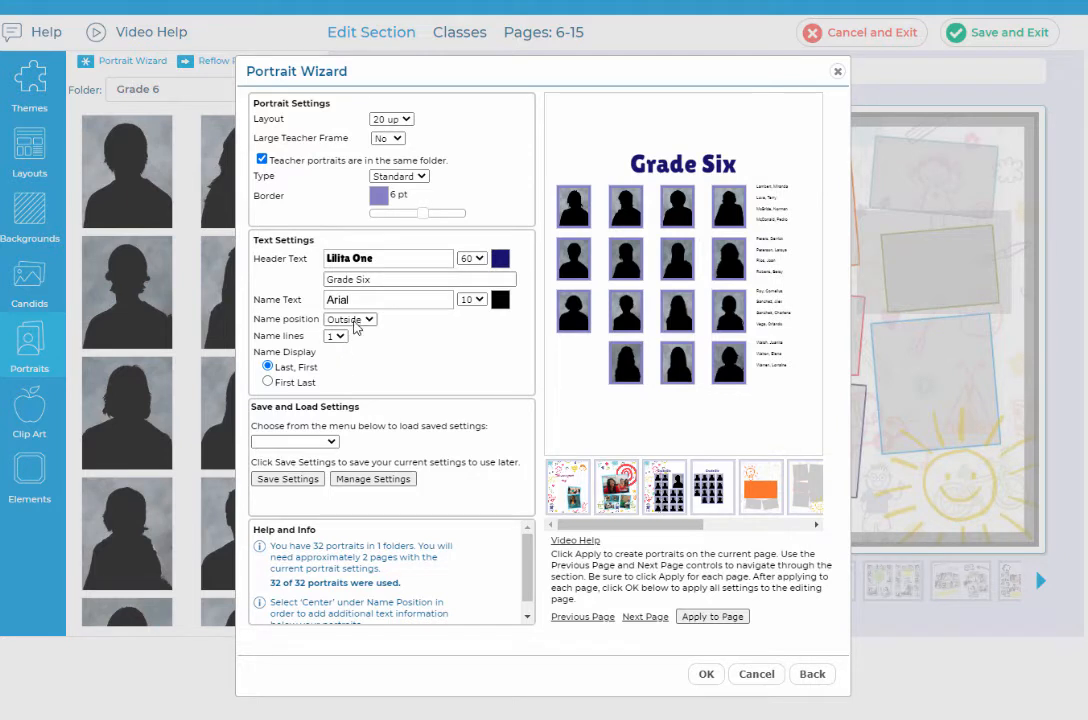
Step: Try centered names on 2 lines under the portraits, ending with the name position back on Outside
left_click(353, 320)
left_click(344, 356)
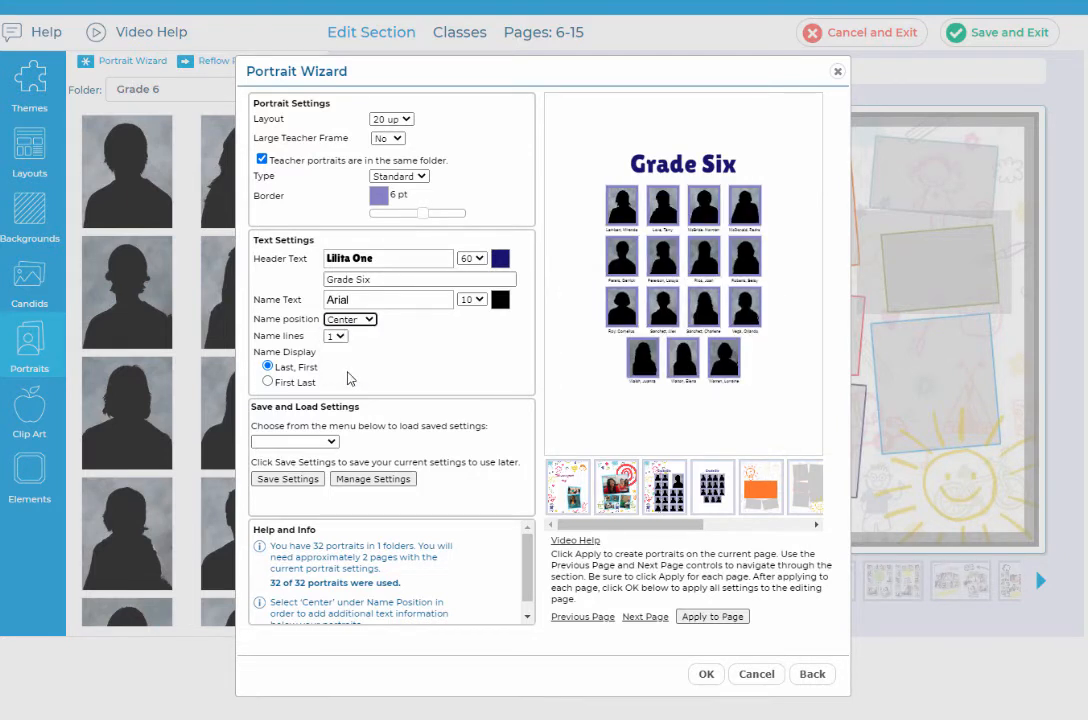
left_click(336, 336)
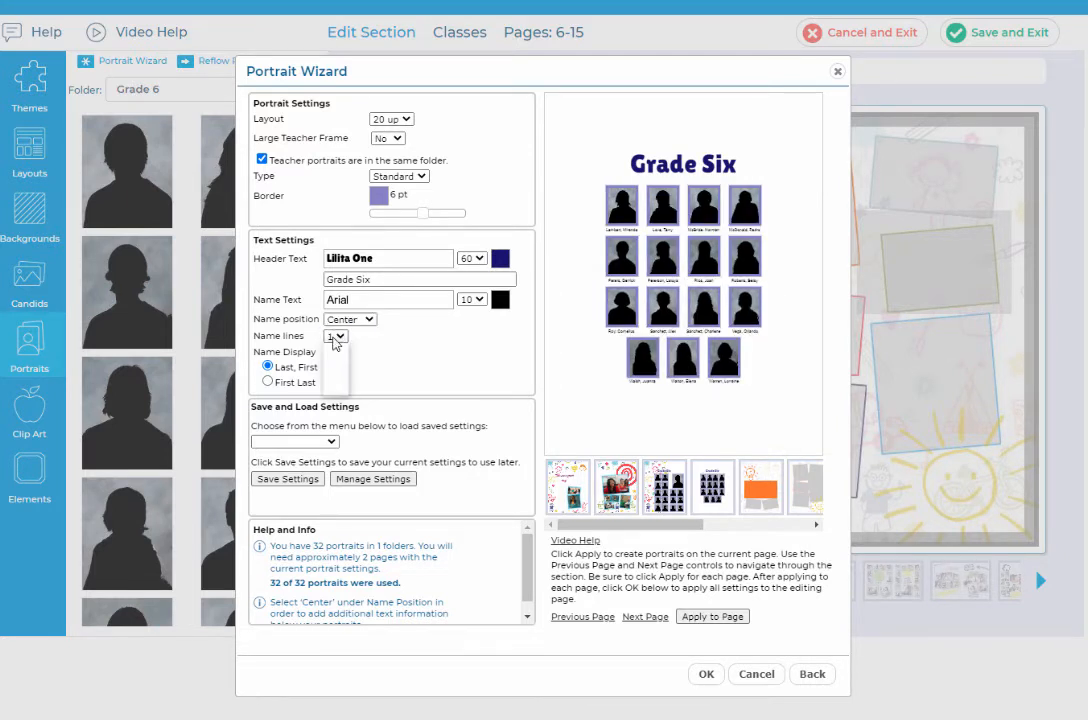
left_click(336, 386)
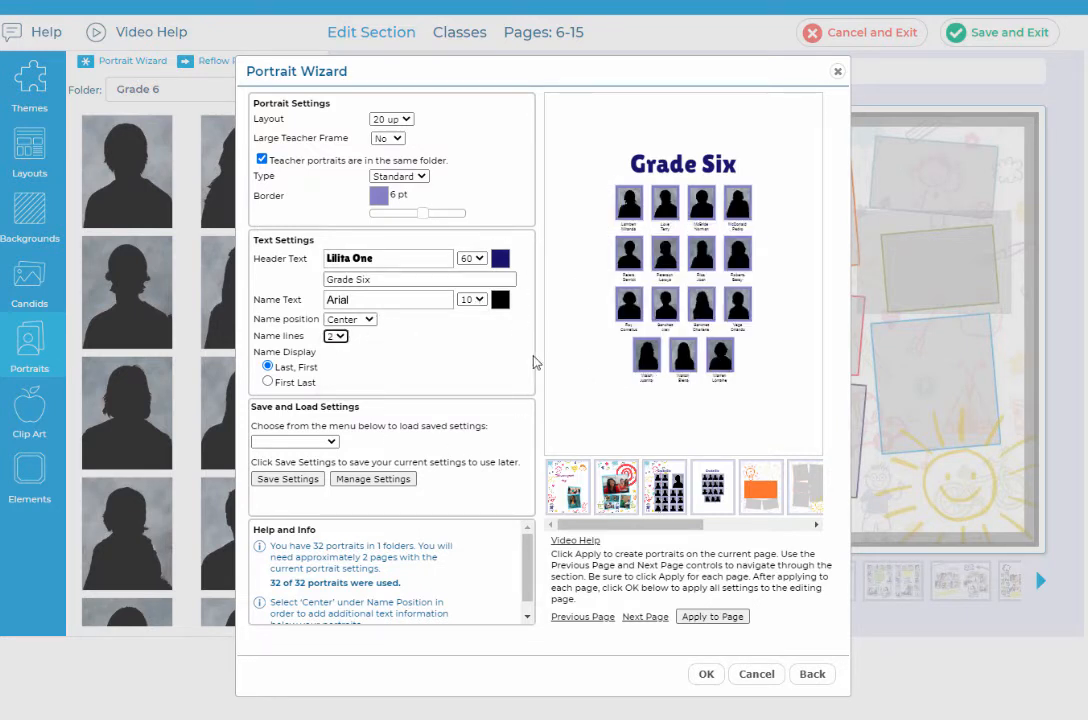
left_click(352, 319)
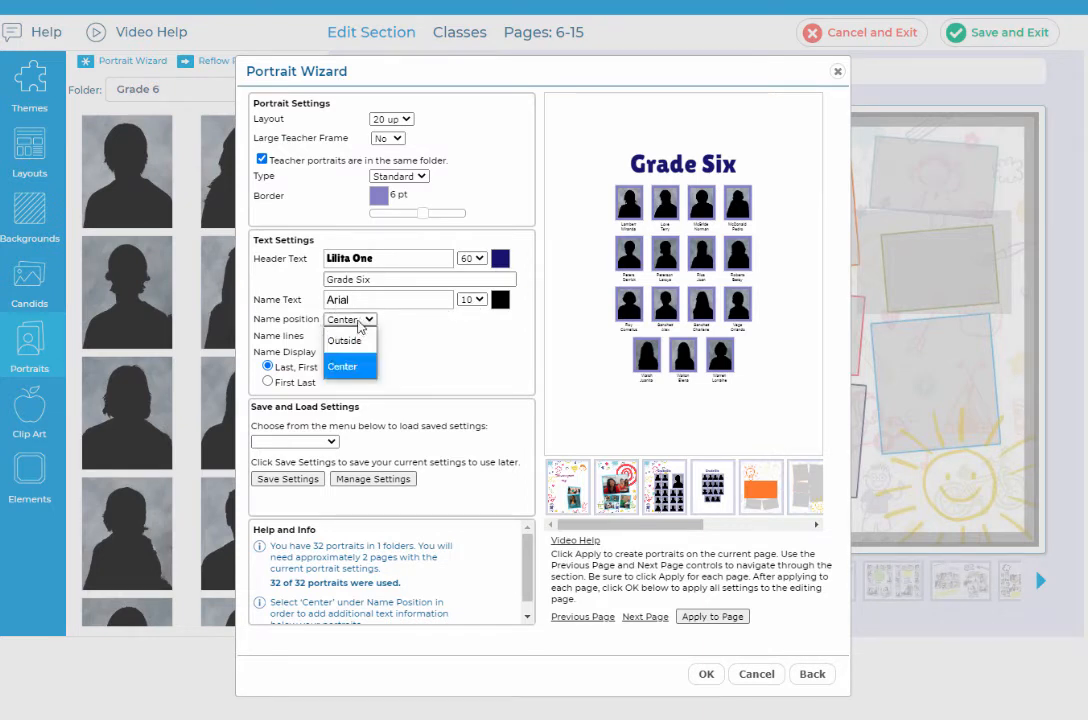
left_click(362, 341)
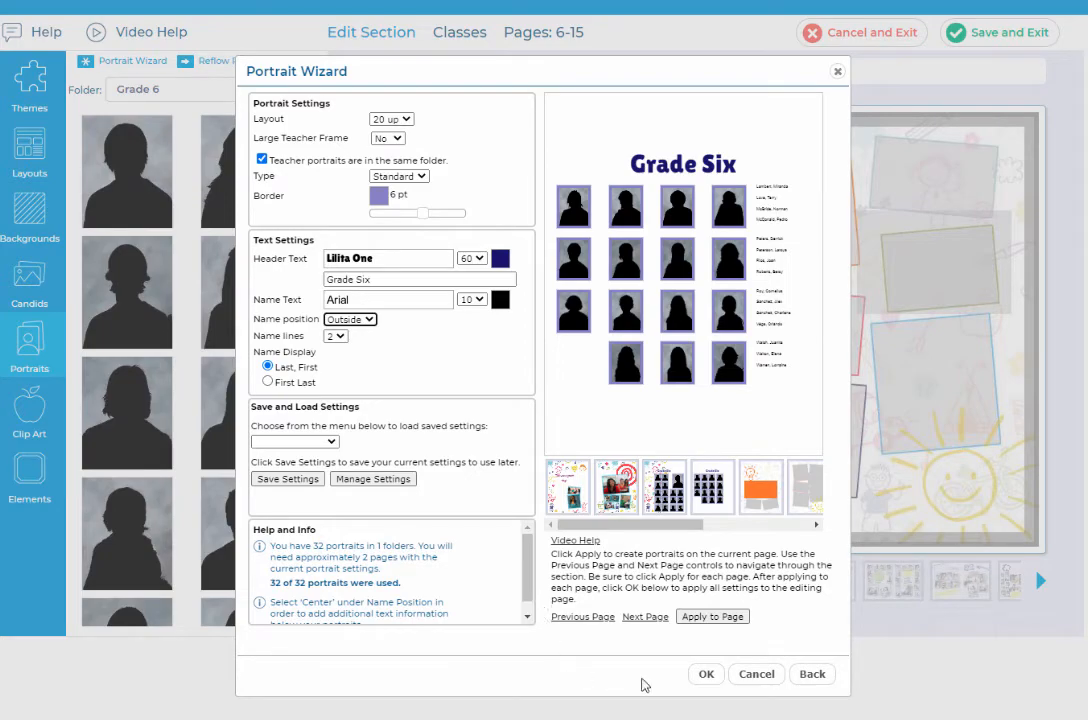
Step: Accept the Portrait Wizard pages, trying to save the settings without a name, and go to the Grade Six portrait spread
left_click(706, 674)
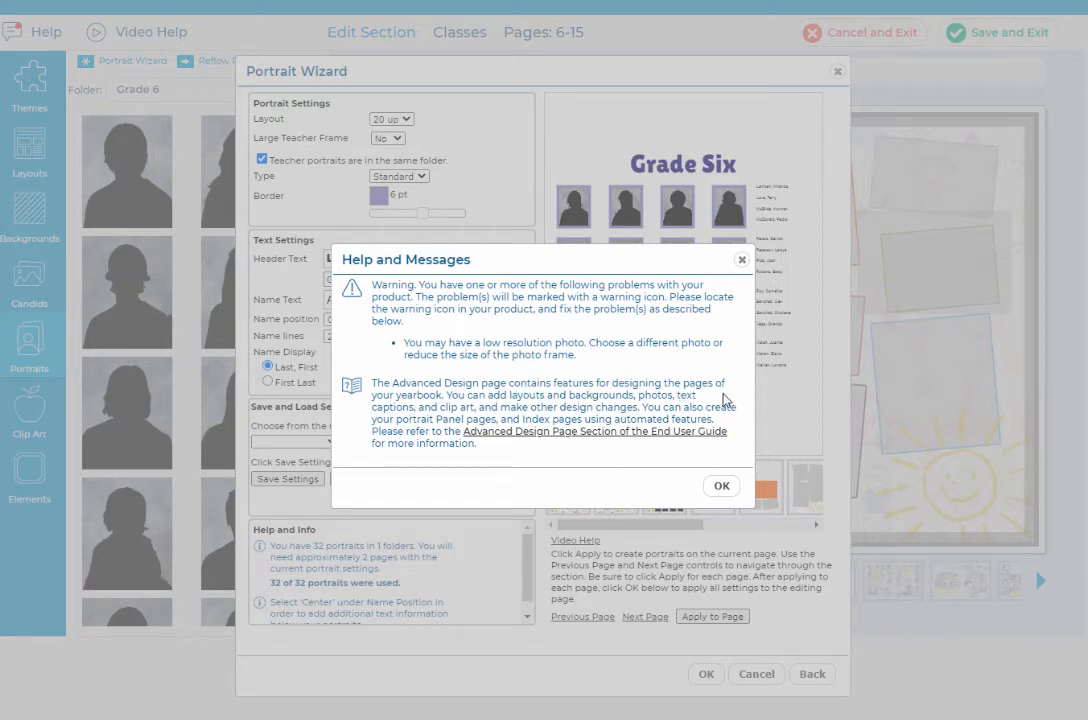
left_click(724, 490)
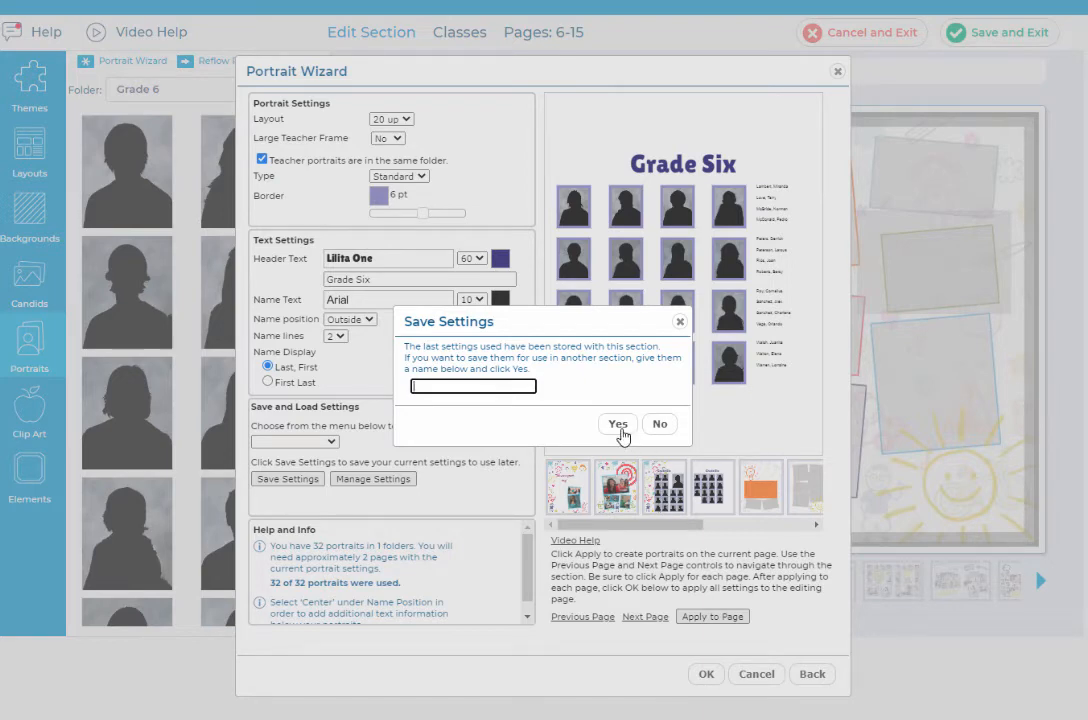
left_click(619, 428)
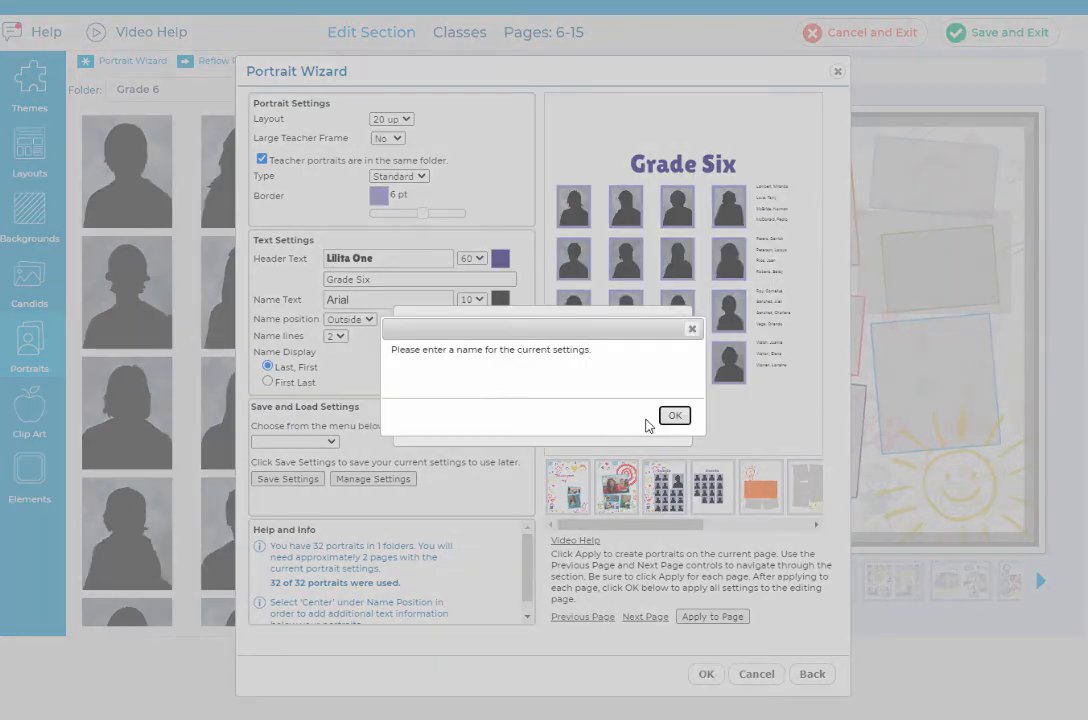
left_click(667, 418)
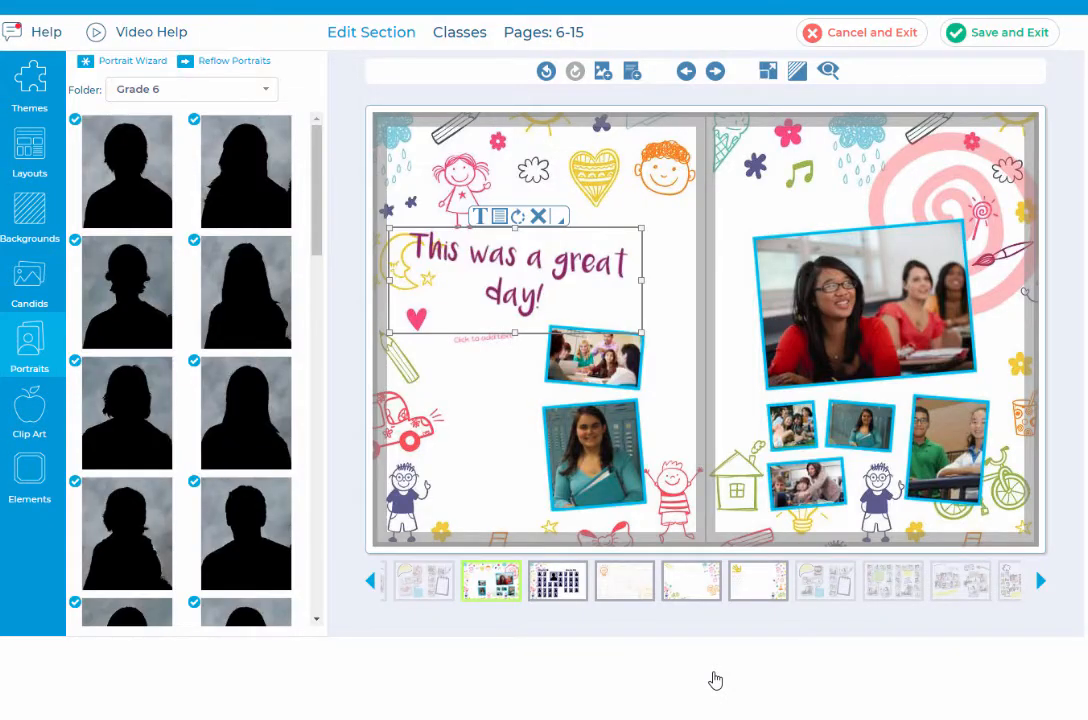
left_click(715, 71)
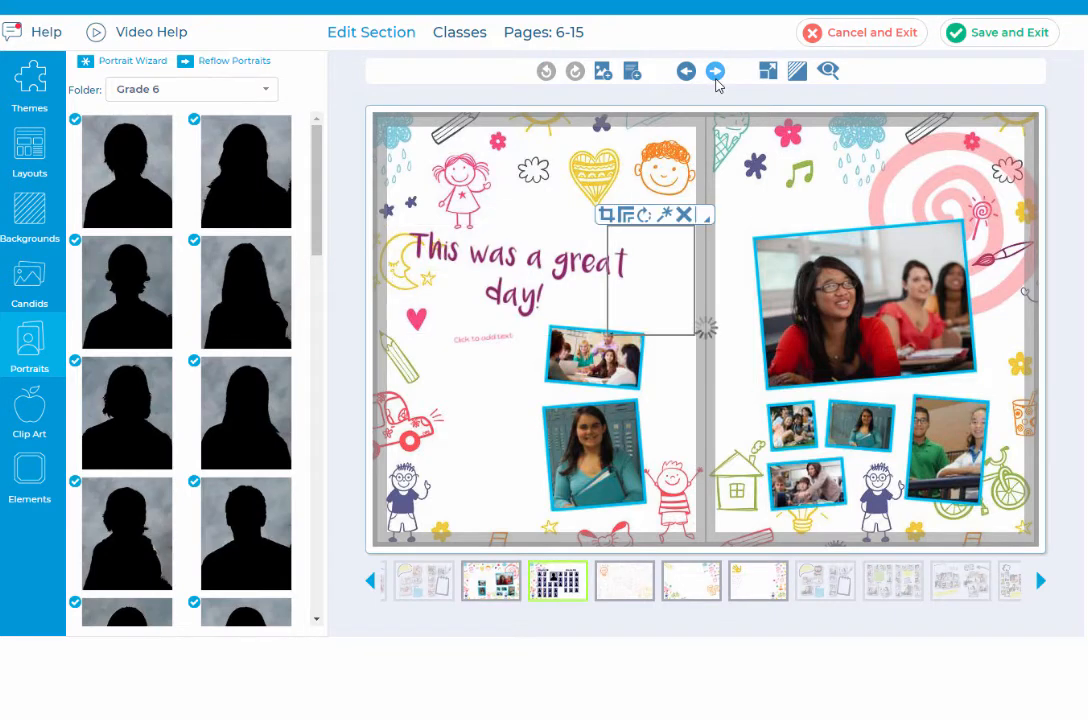
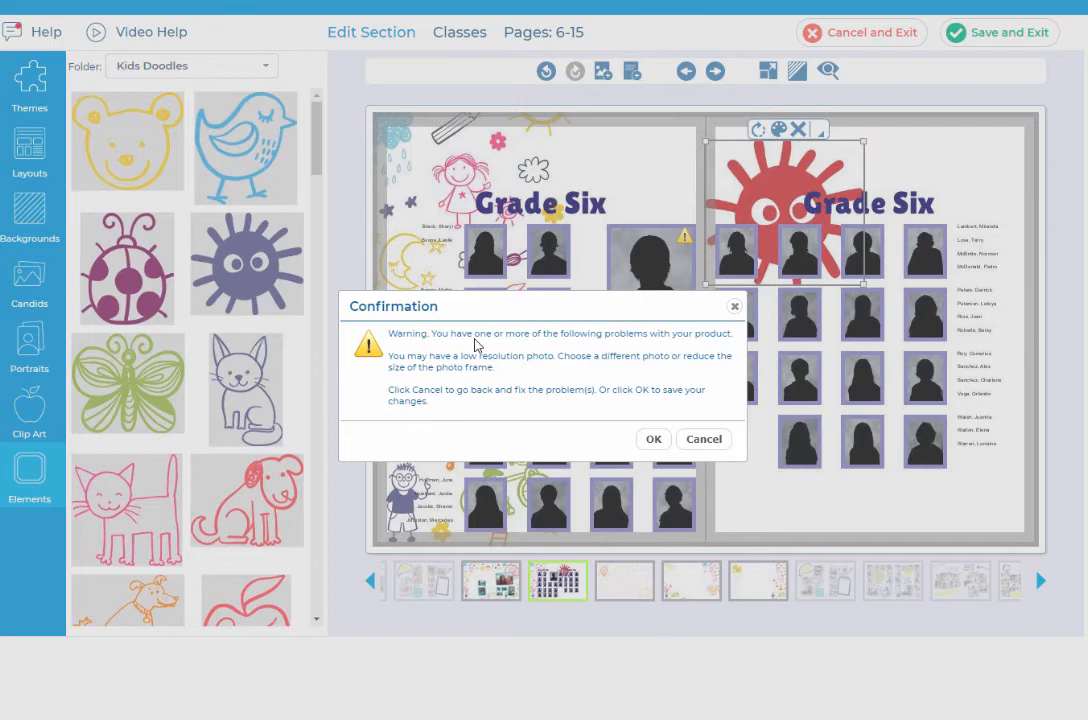
Step: Confirm saving the Classes section changes with the low-resolution photo left as it is
left_click(653, 441)
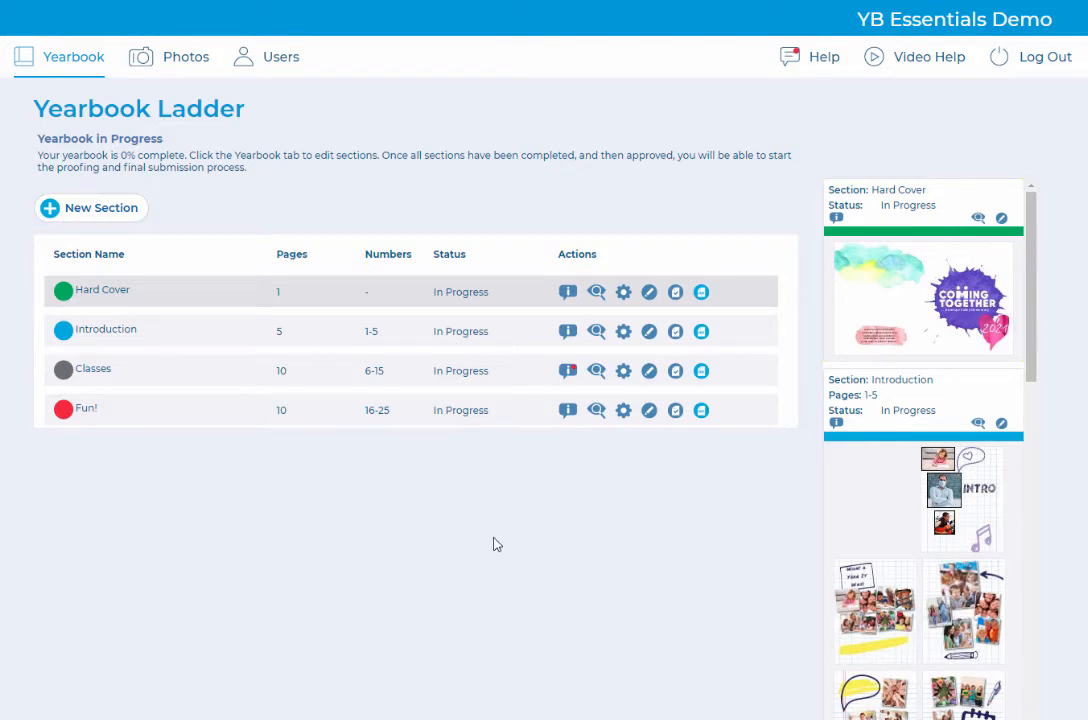
Step: Look through the candid photos in the Classes, Fun! and Introduction folders of the photo manager
left_click(176, 64)
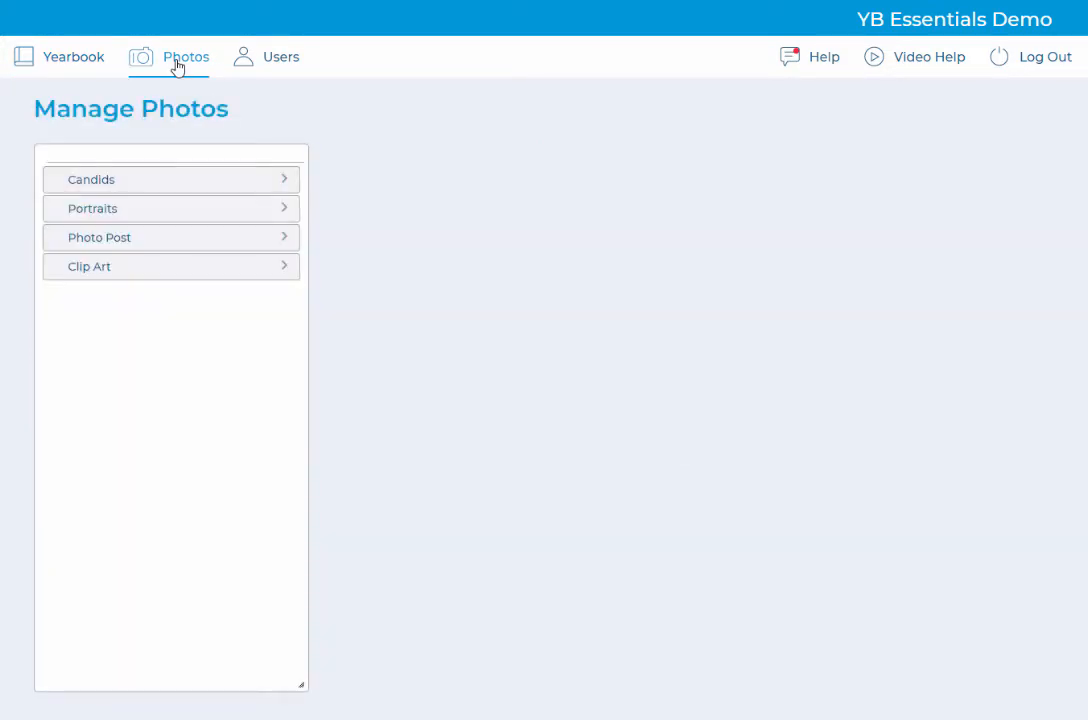
left_click(183, 180)
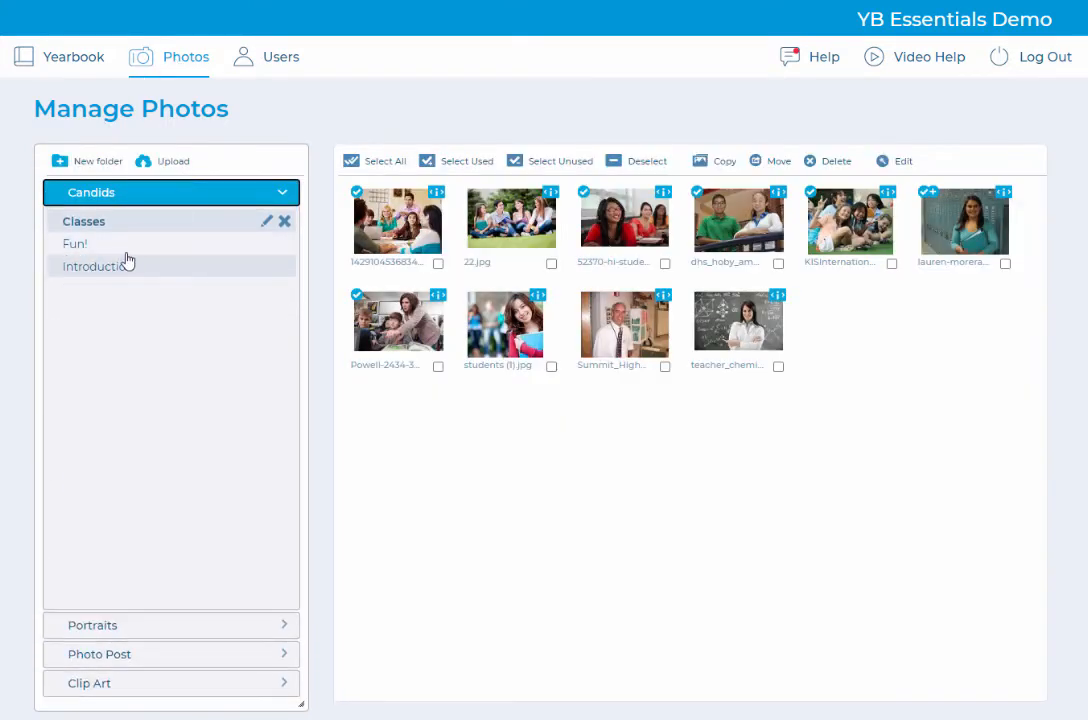
left_click(119, 252)
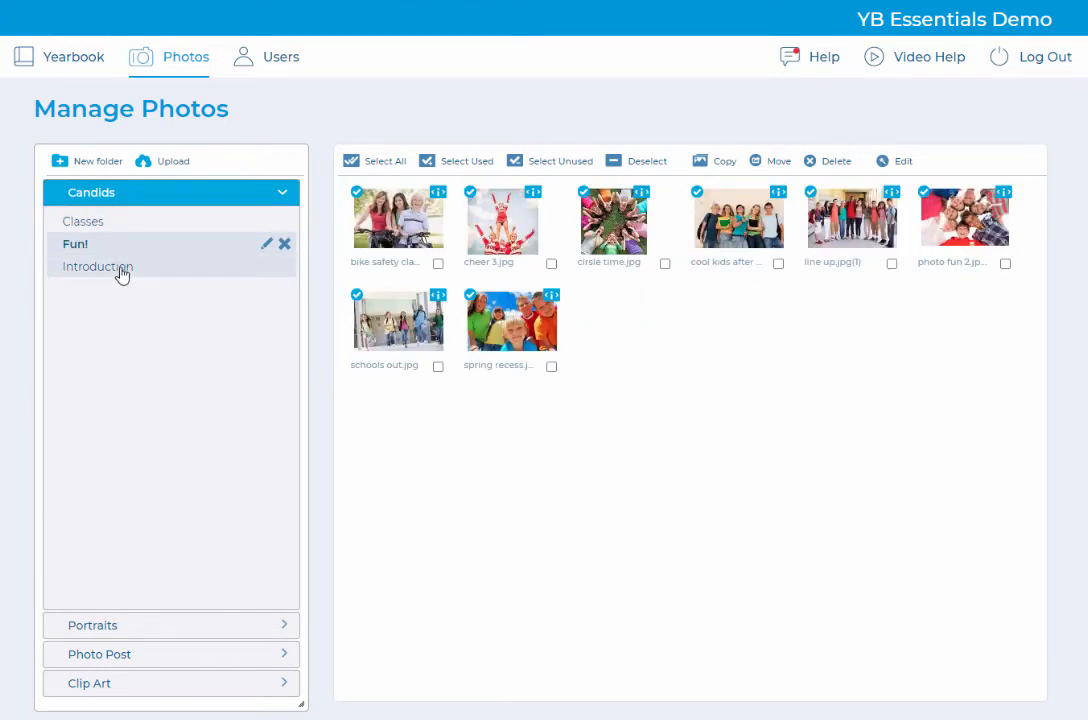
left_click(120, 270)
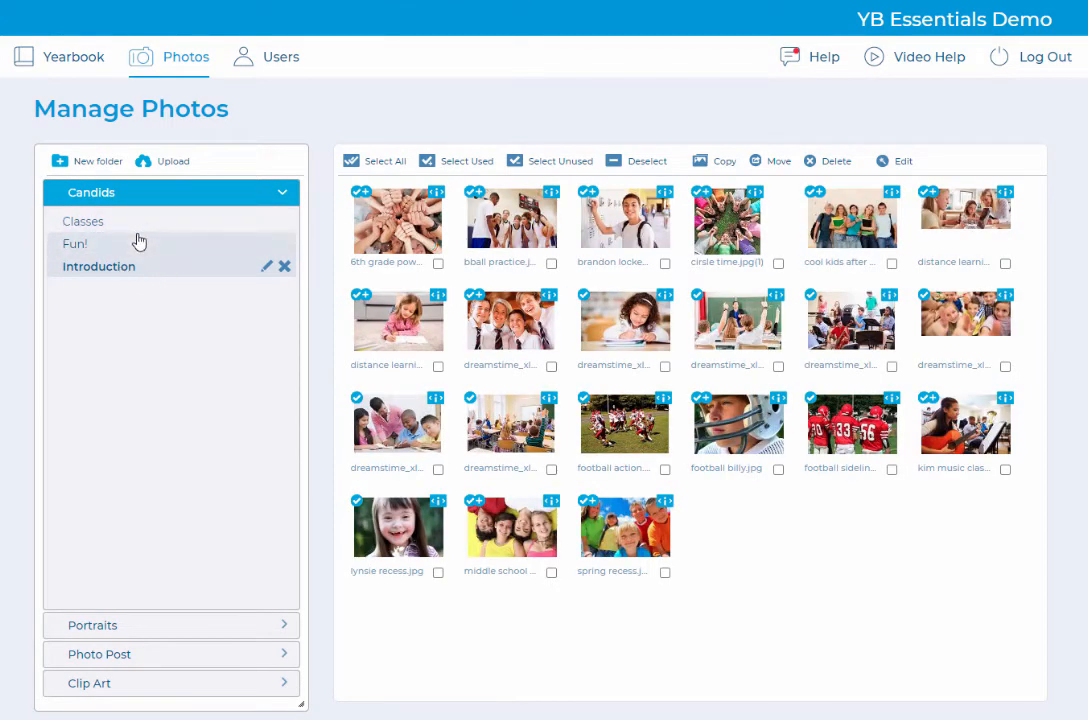
Step: Move the first two candid photos of the Classes folder, including 22.jpg, to the Introduction folder
left_click(147, 229)
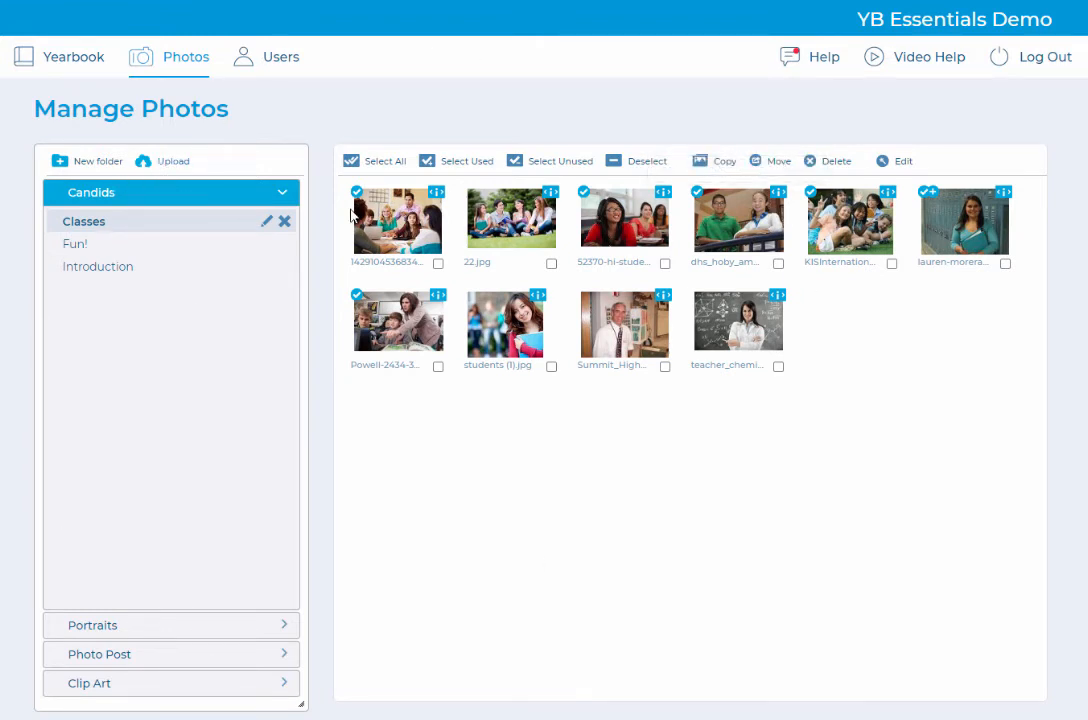
left_click(437, 263)
left_click(551, 263)
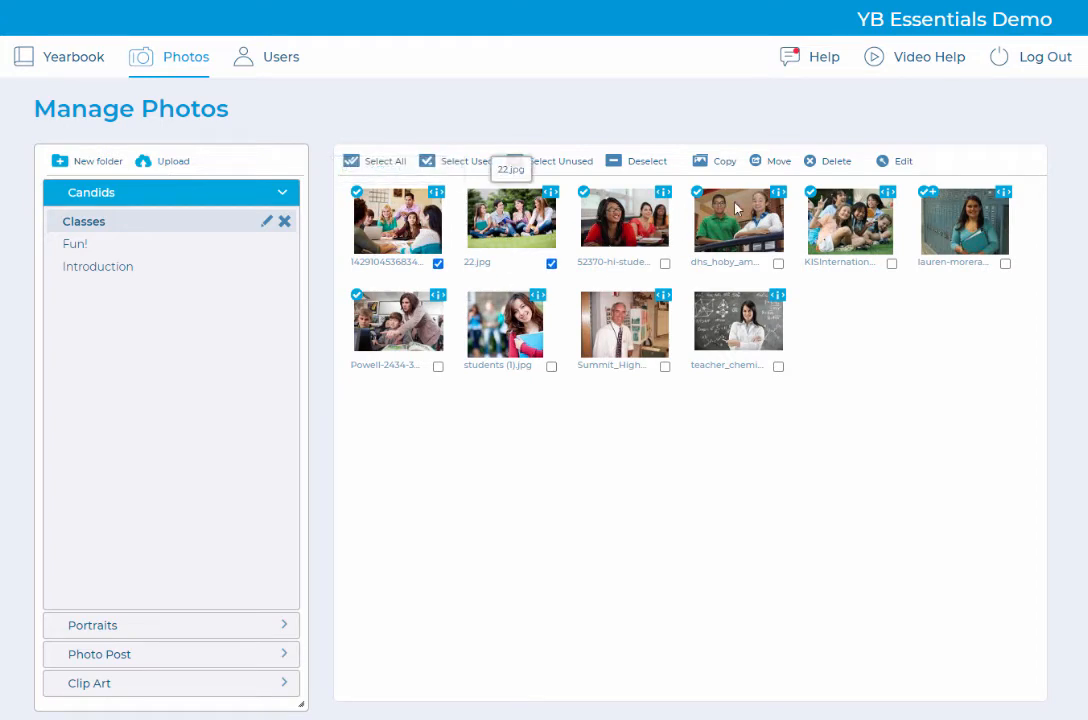
left_click(778, 161)
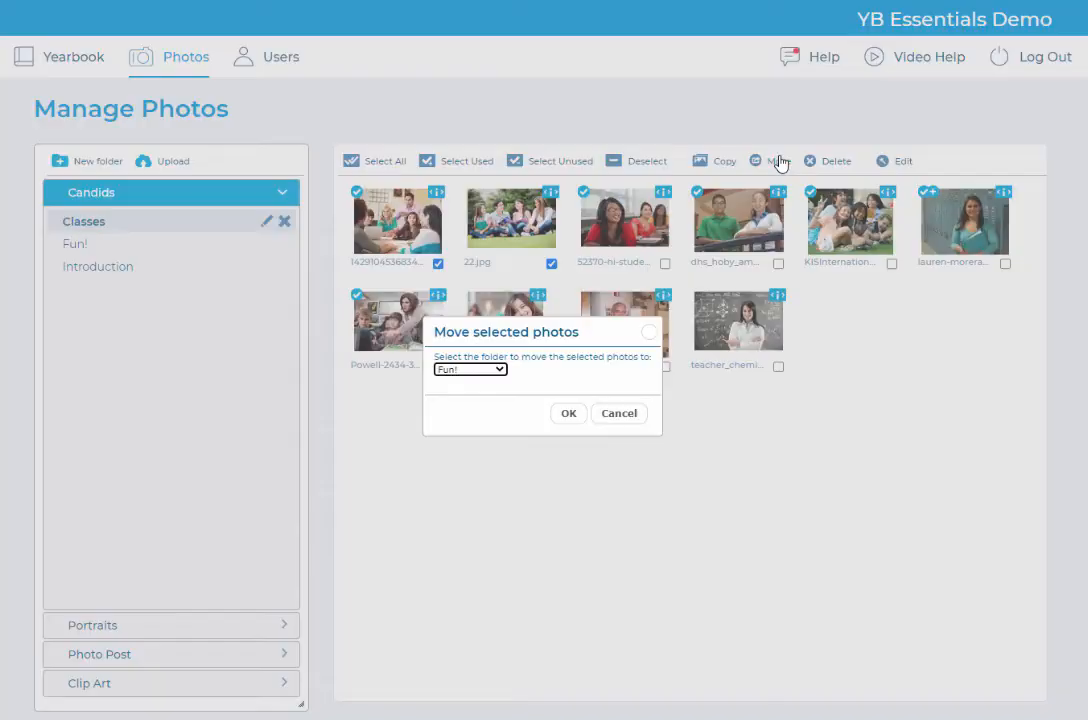
left_click(478, 369)
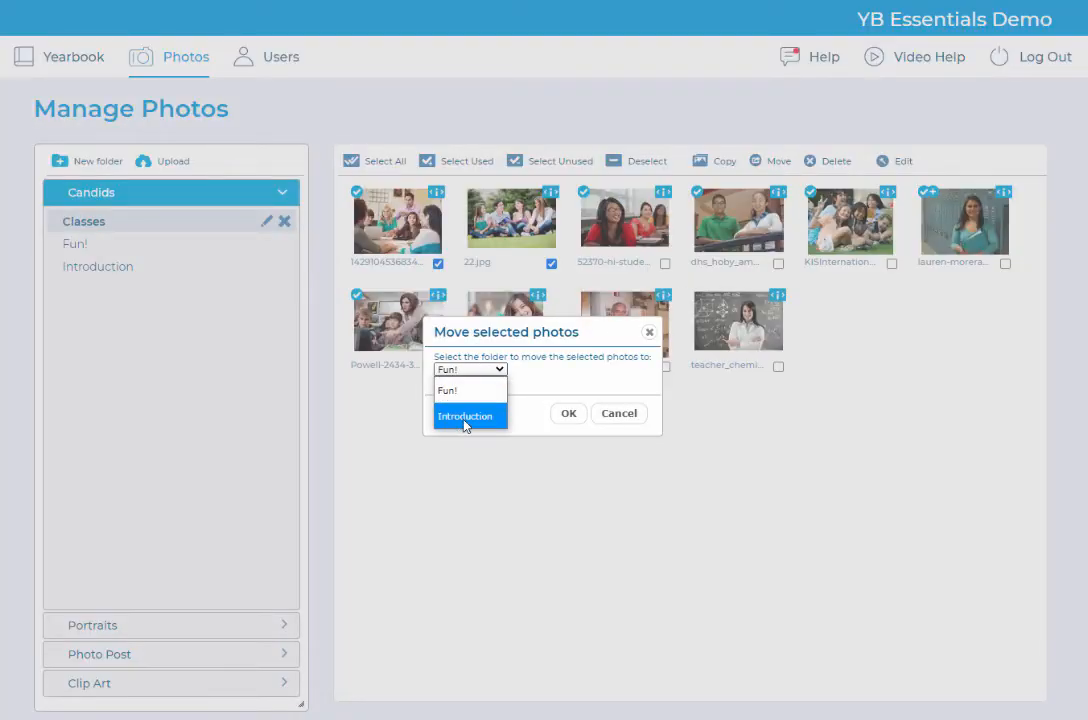
left_click(464, 425)
left_click(568, 413)
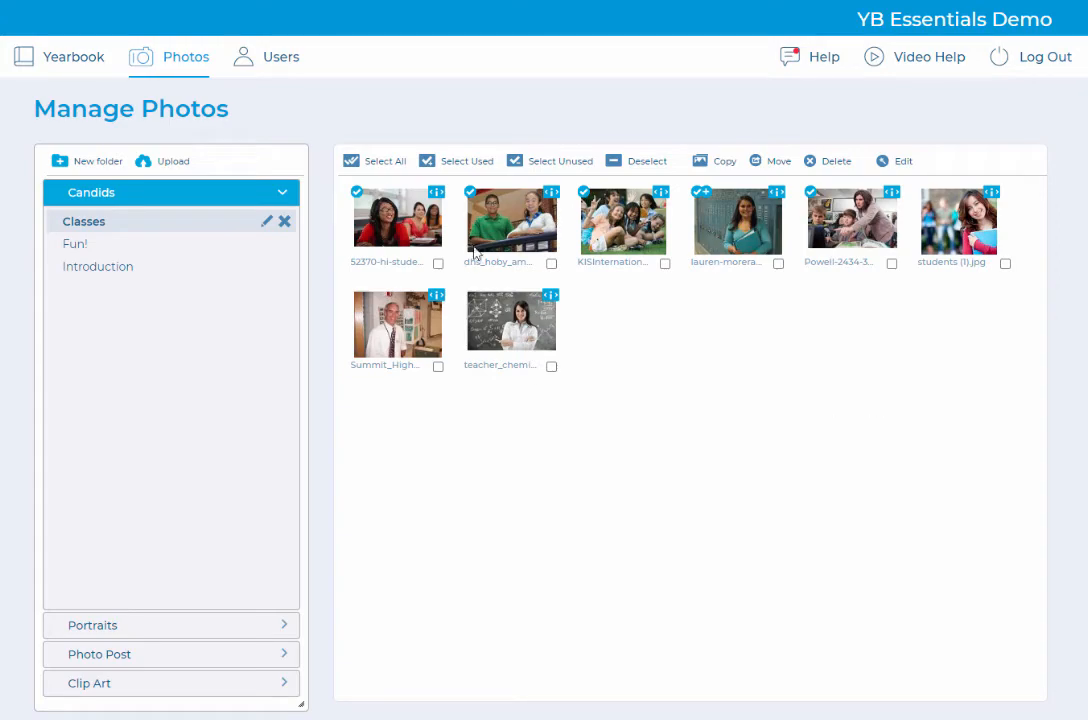
Step: Examine the captions and photo information of the candid photos in the Classes folder, starting with the first photo
left_click(438, 196)
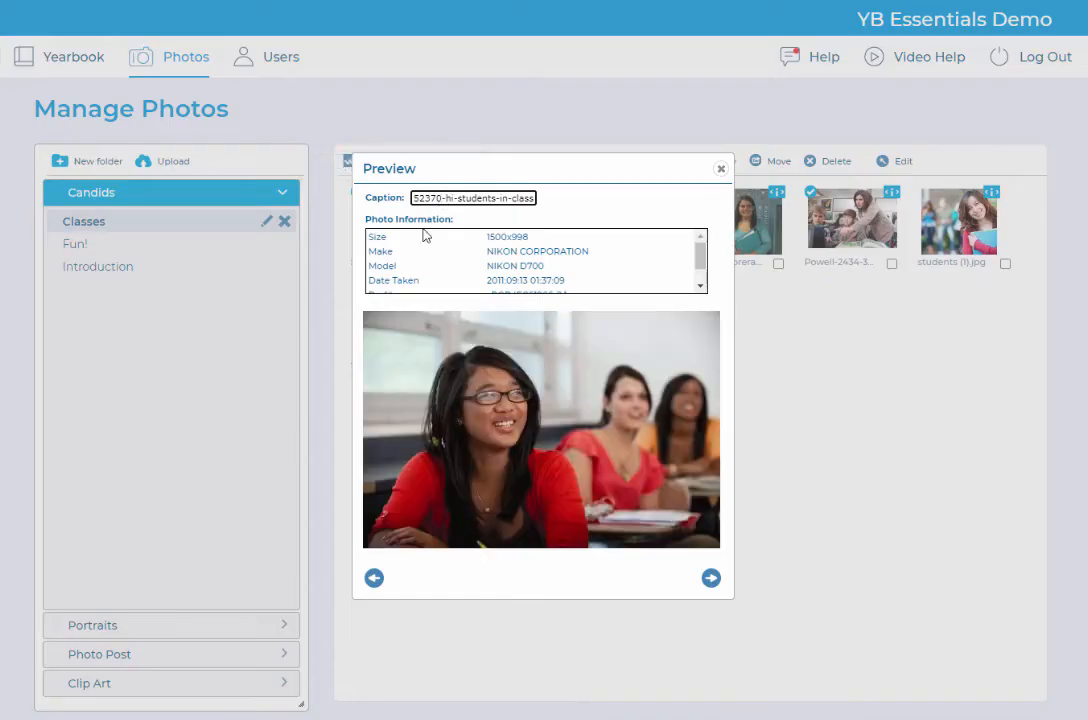
left_click(711, 578)
left_click(711, 578)
left_click(711, 578)
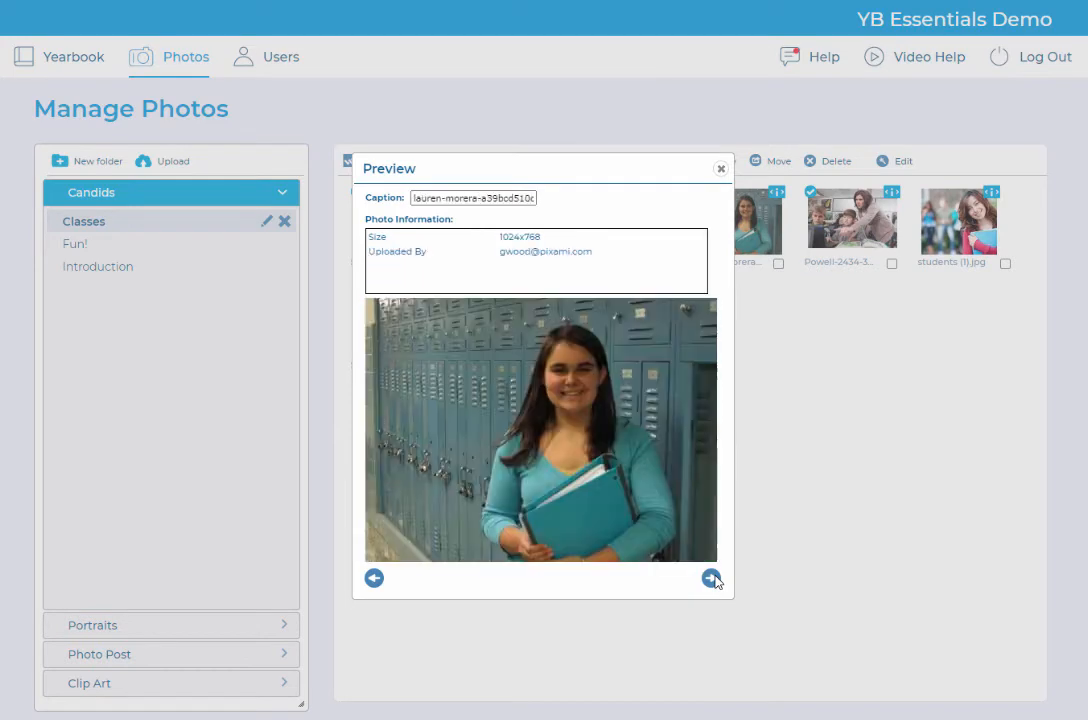
left_click(711, 578)
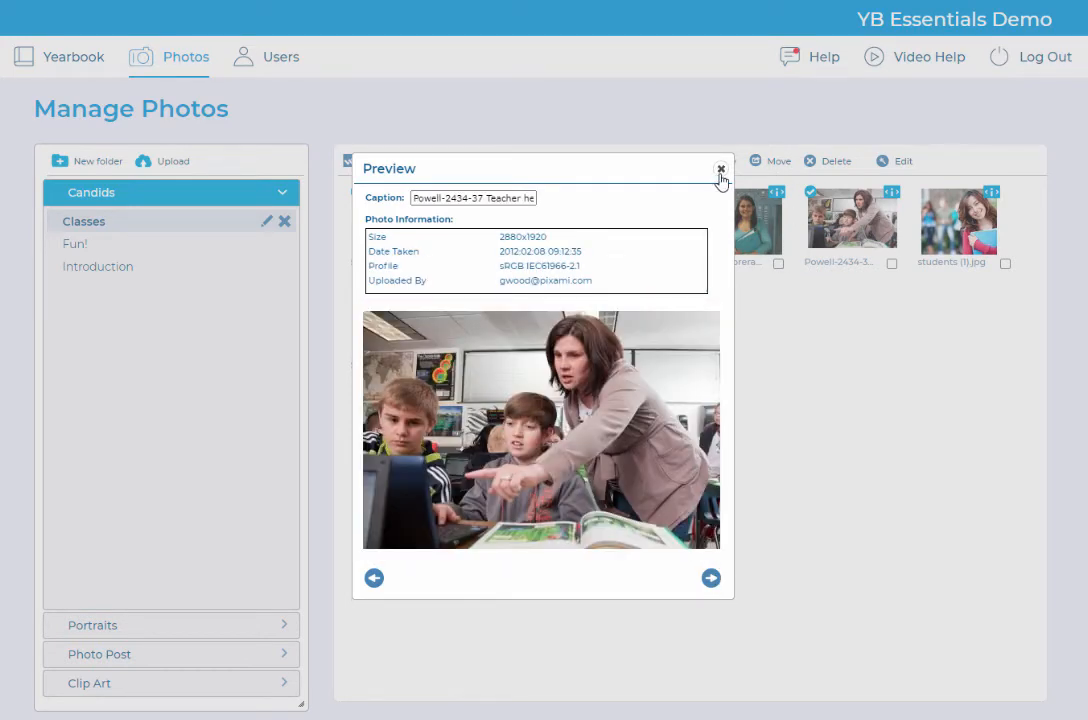
left_click(720, 169)
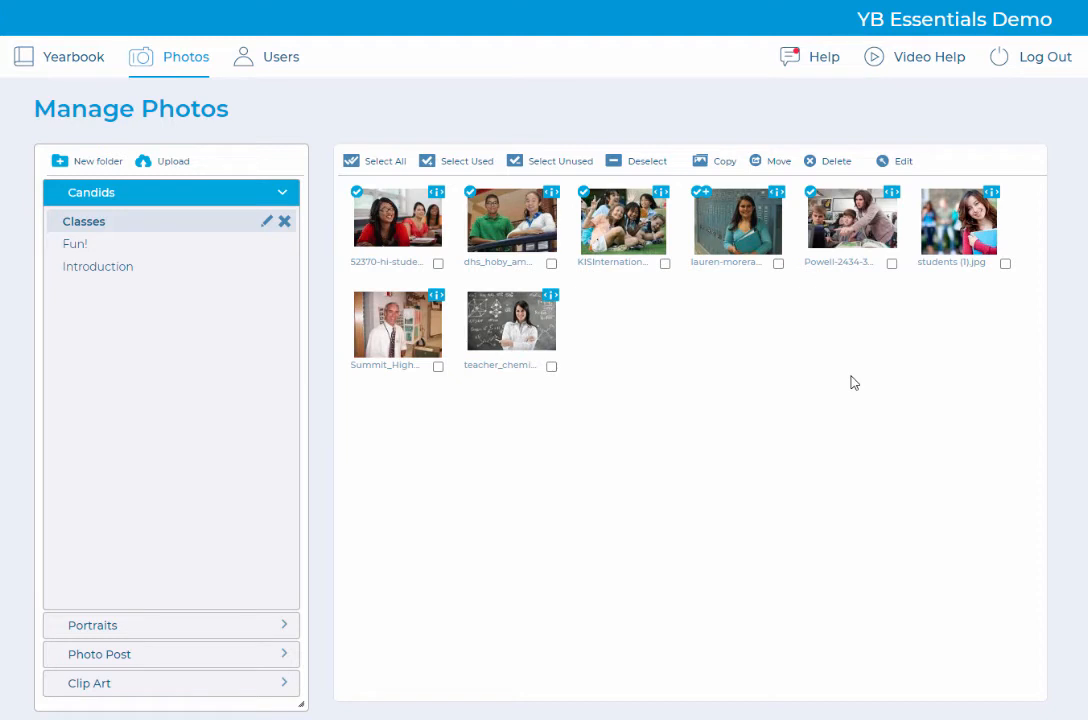
Step: Examine the Grade 6 portraits' details in their individual previews and in the folder's metadata table
left_click(233, 632)
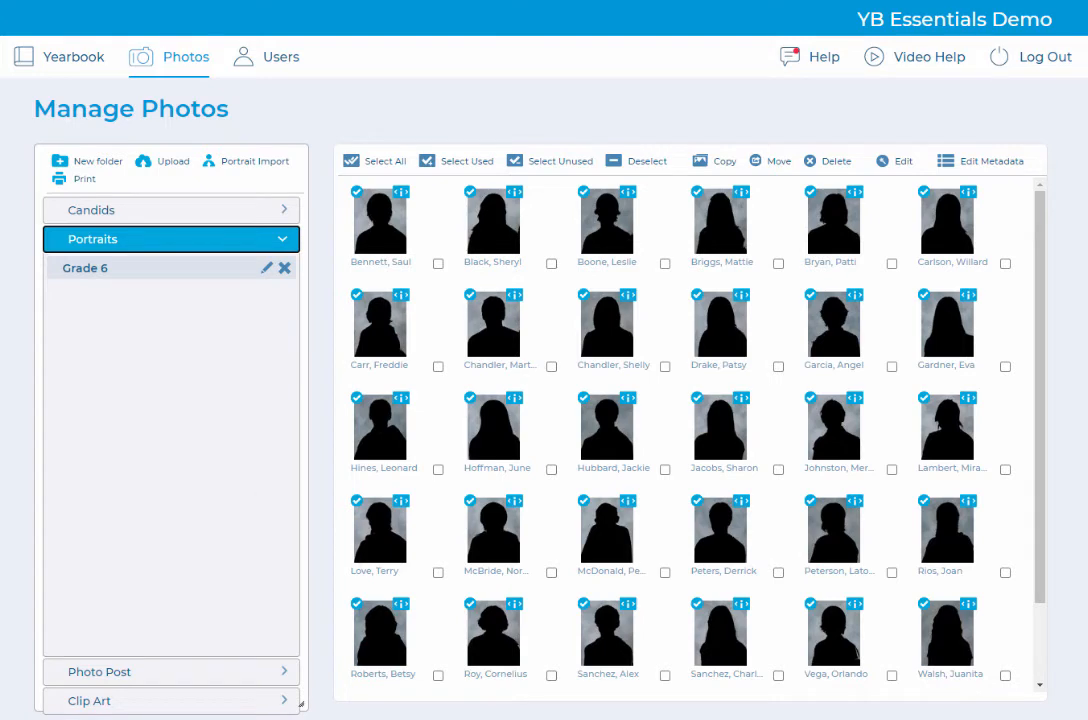
left_click(403, 196)
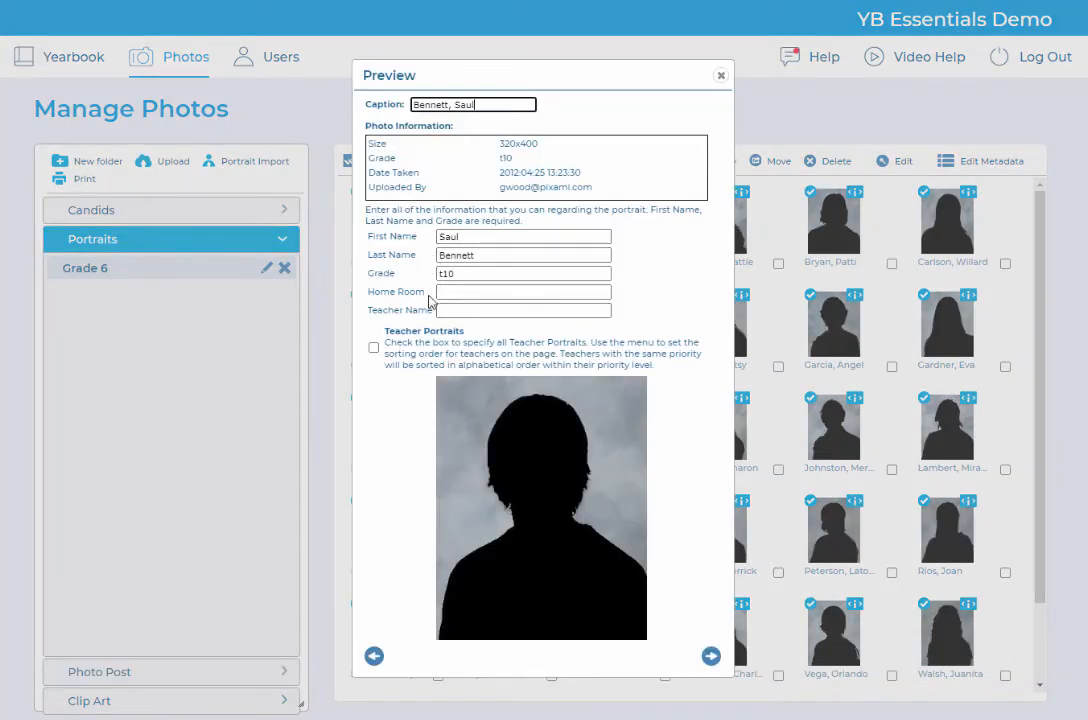
left_click(710, 655)
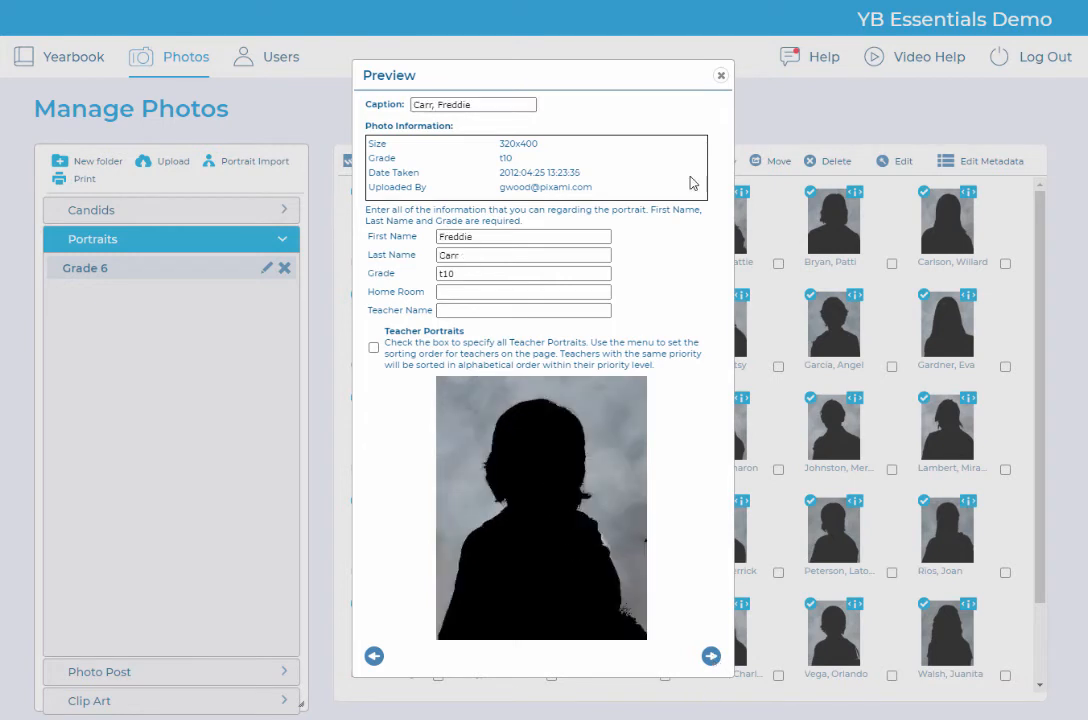
left_click(720, 77)
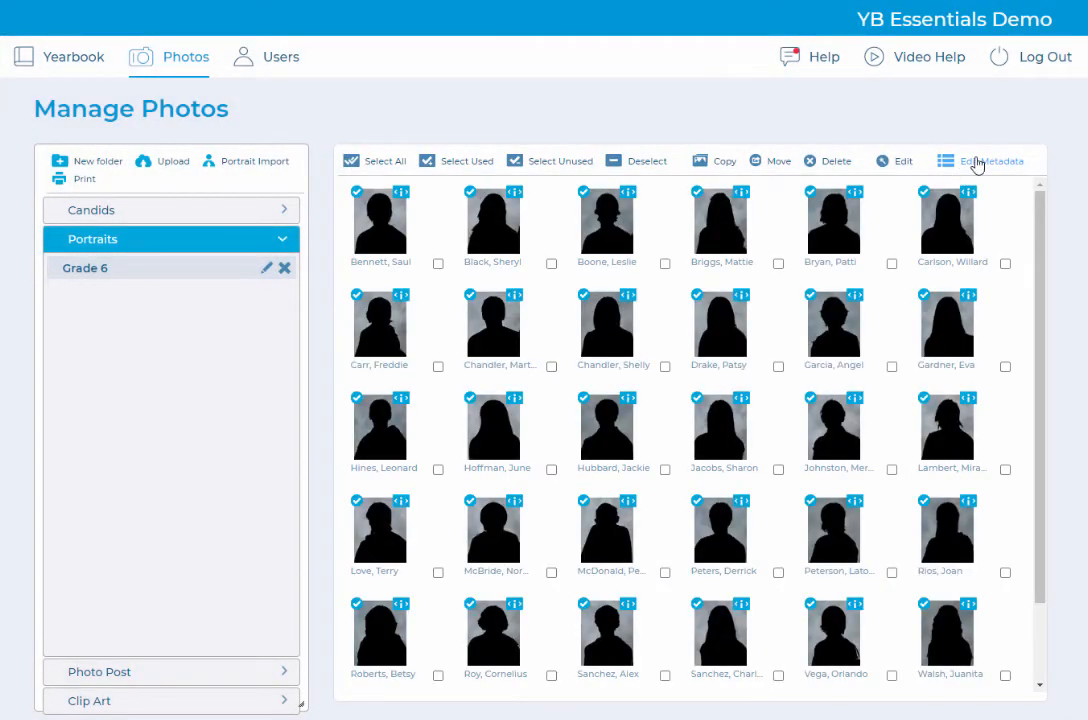
left_click(977, 163)
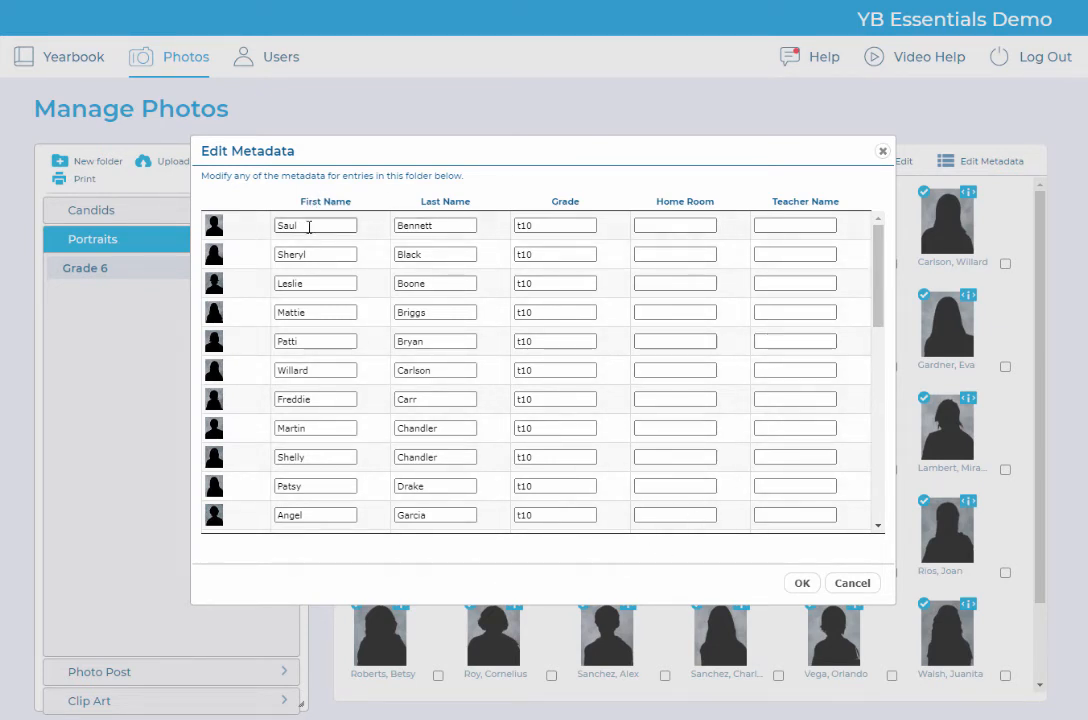
left_click_drag(879, 243, 950, 173)
left_click(883, 152)
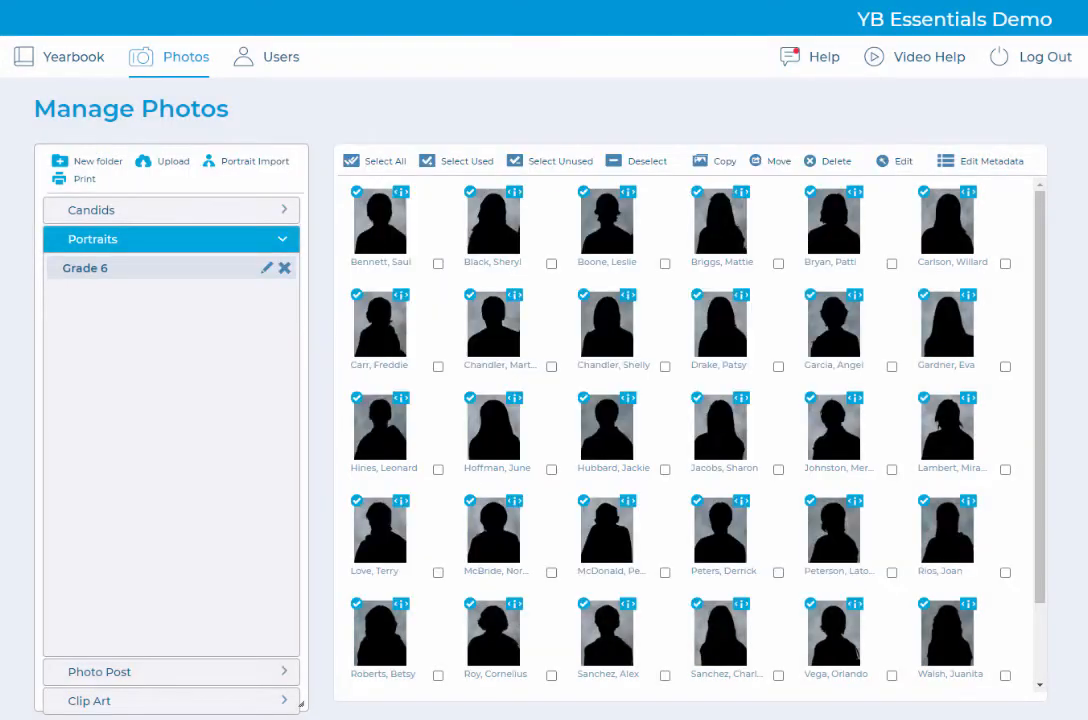
Step: Send an e-mail invitation to upload photos to the Photo Post folder Community submissions, choosing a saved recipient e-mail address
left_click(279, 245)
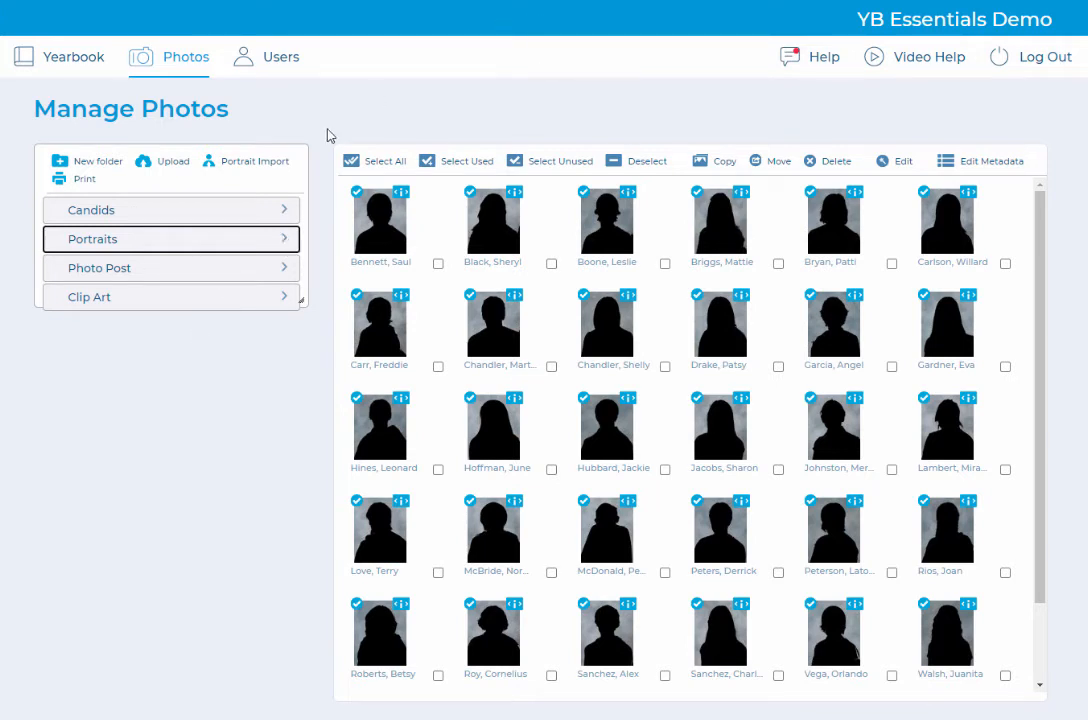
left_click(257, 276)
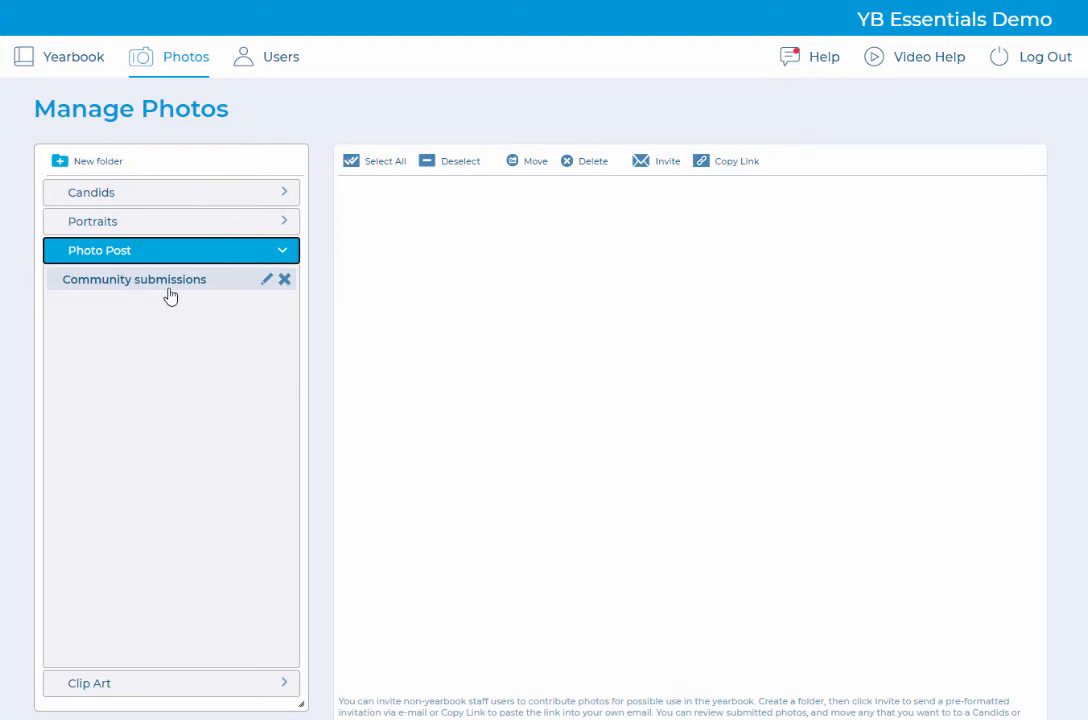
left_click(652, 170)
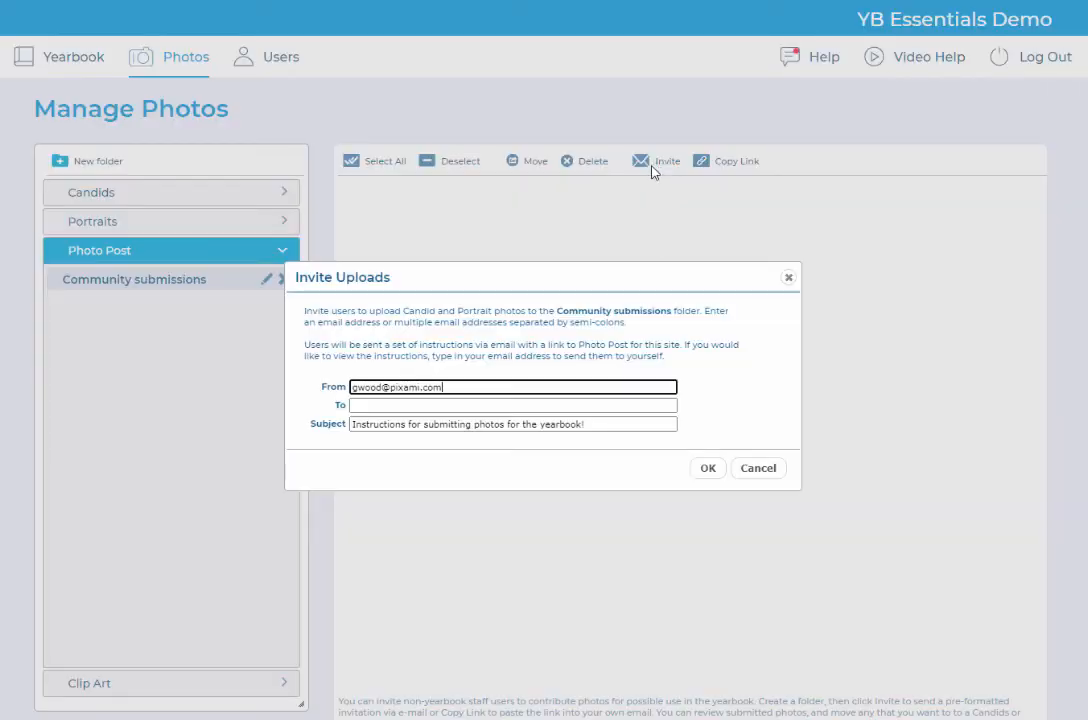
left_click(394, 405)
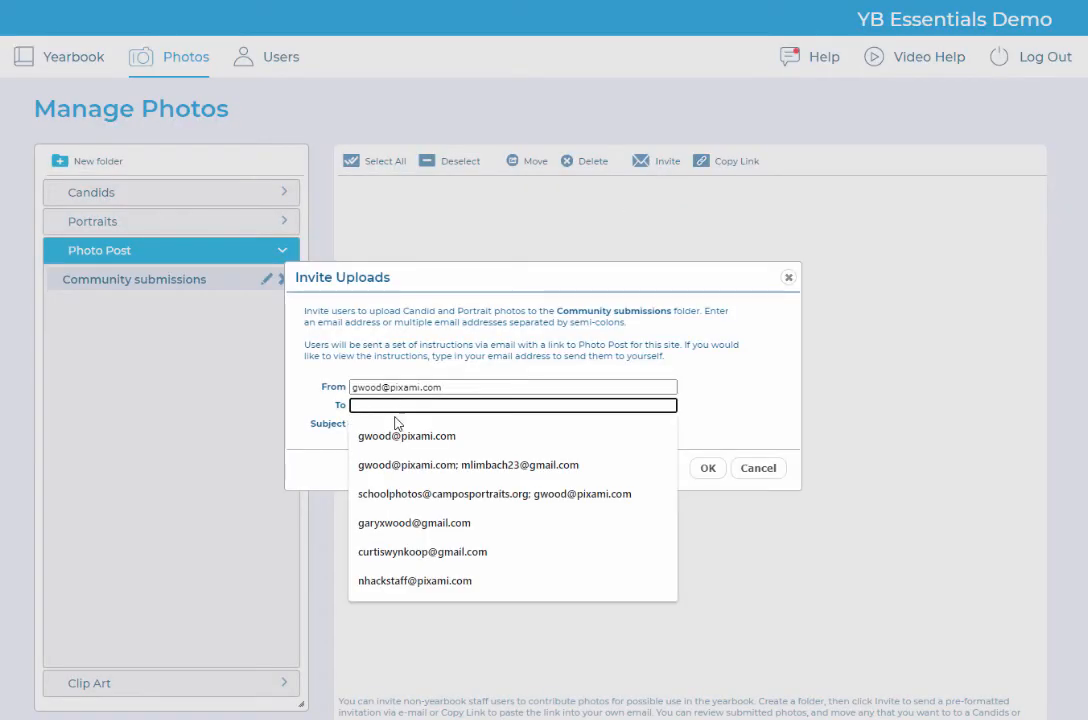
left_click(364, 523)
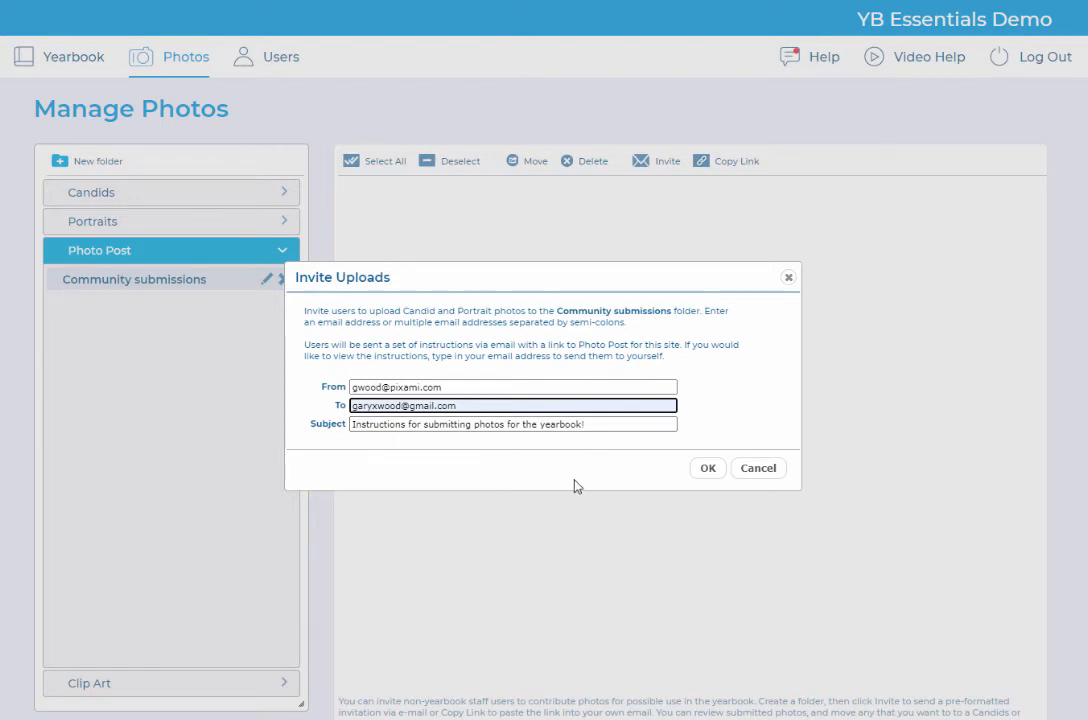
left_click(707, 468)
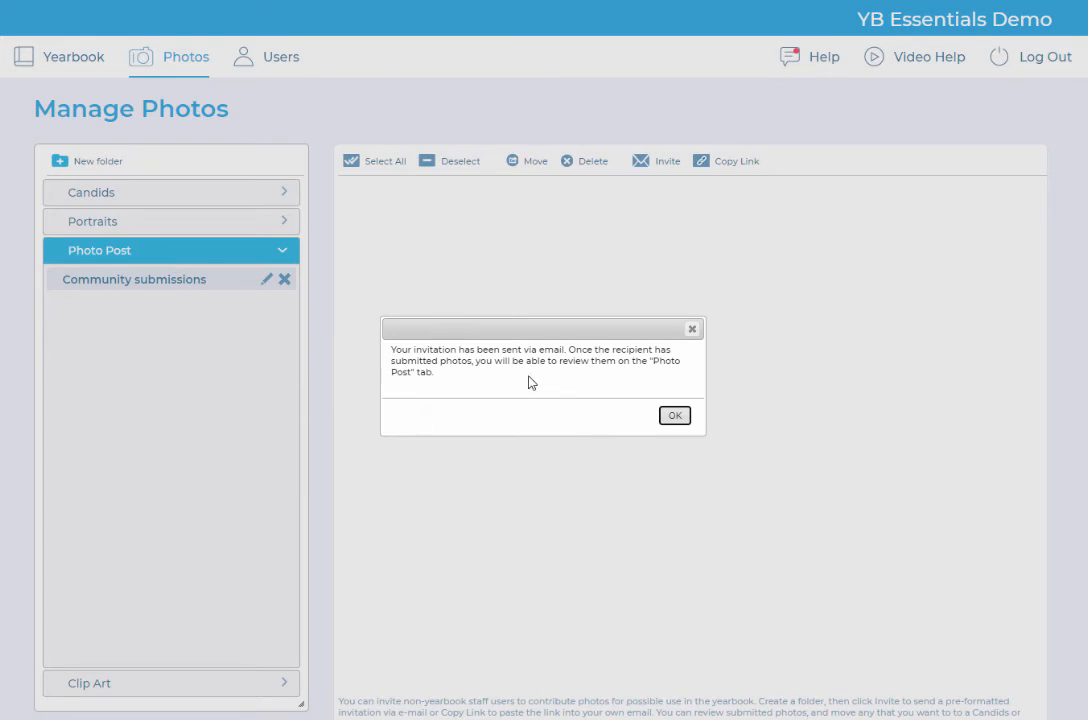
left_click(691, 329)
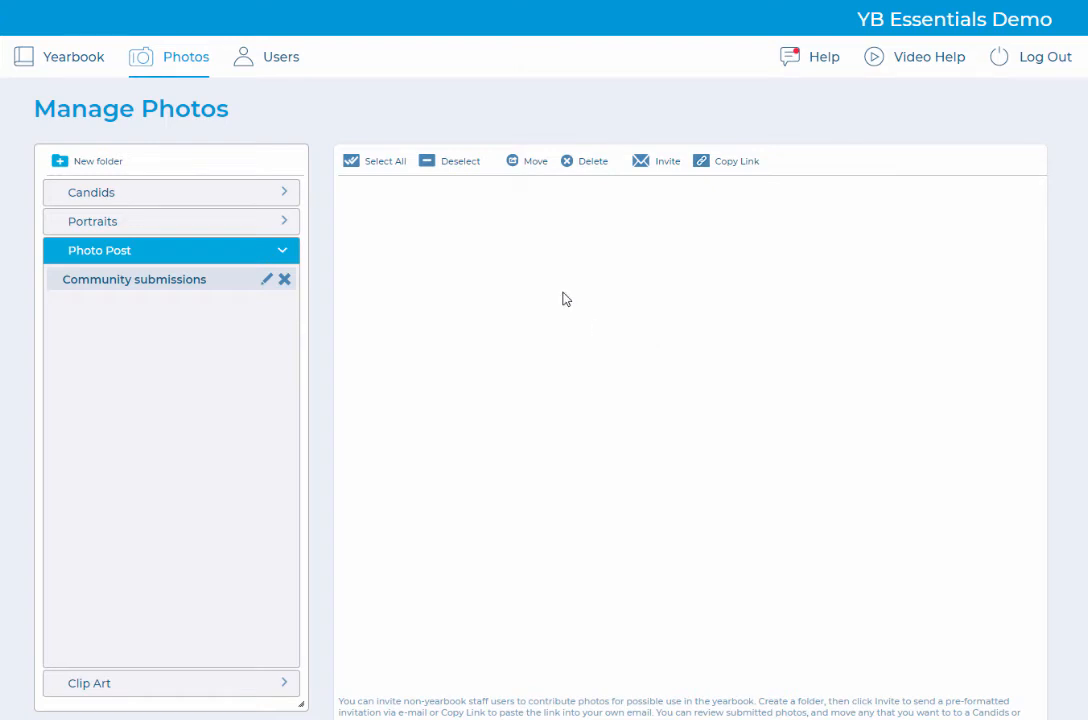
Step: Look at the Clip Art category of the photo manager
left_click(284, 257)
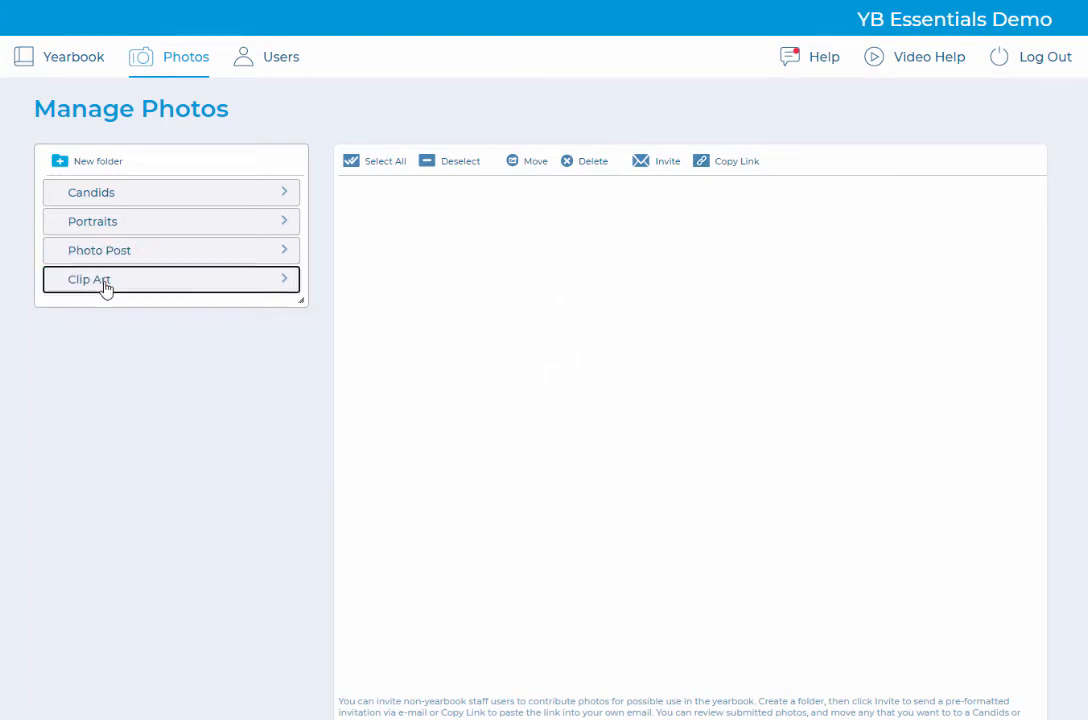
left_click(104, 283)
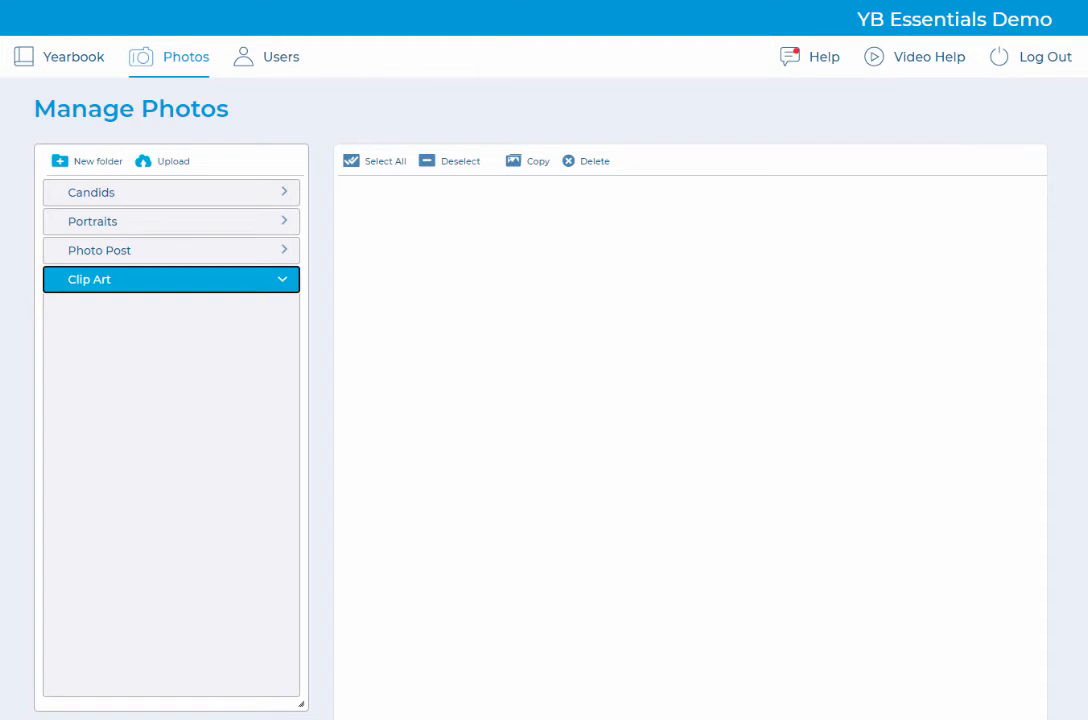
Step: Try adding a user with a first and last name and the User and Administrator roles, and cancel the entry
left_click(268, 56)
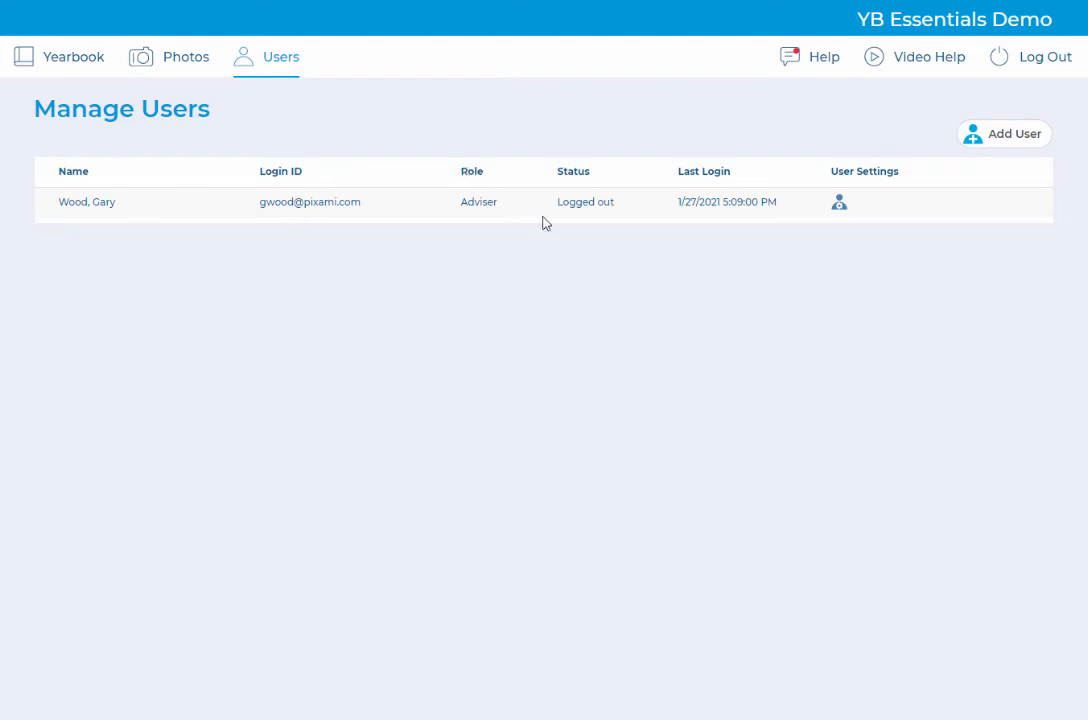
left_click(1016, 138)
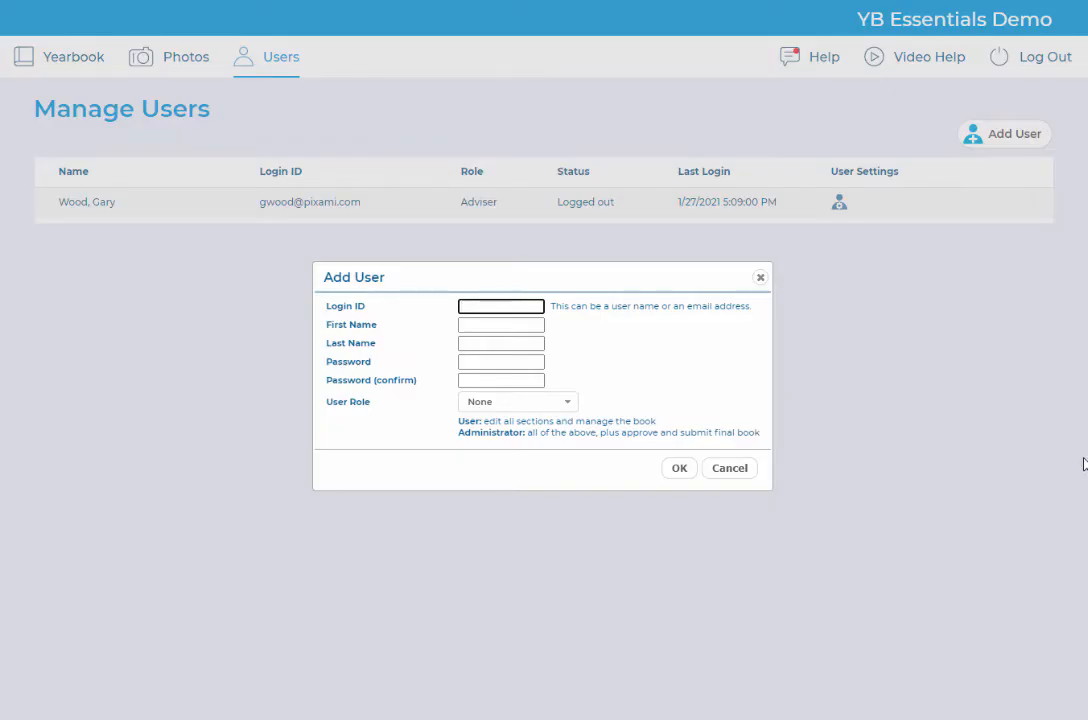
left_click(493, 325)
left_click(490, 352)
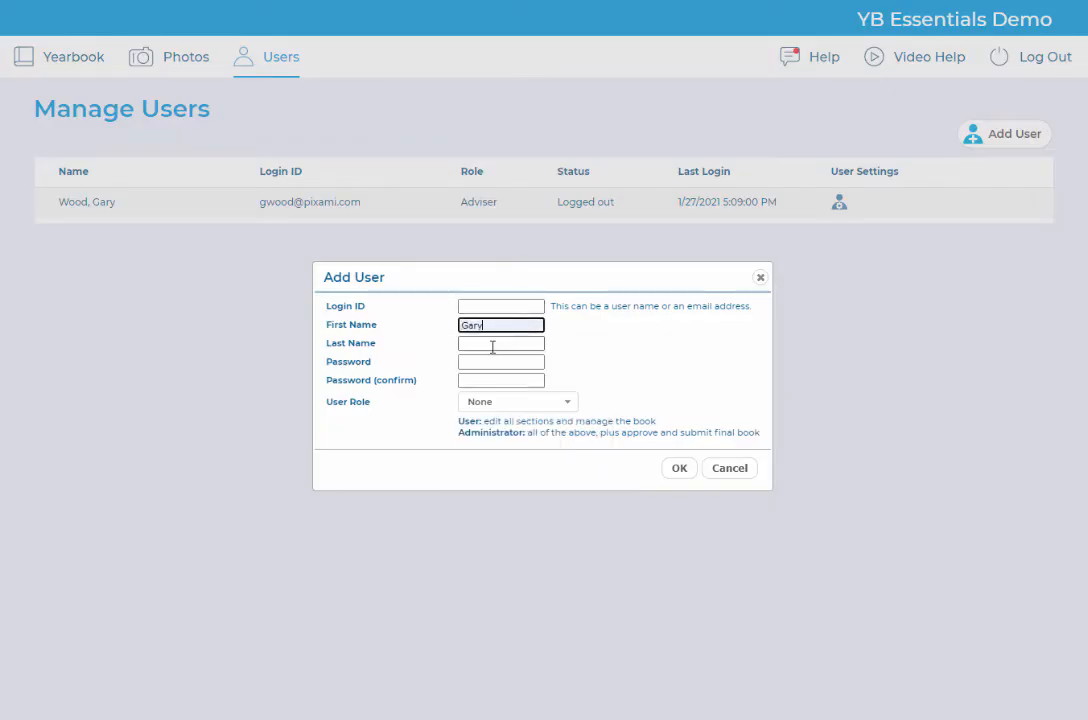
left_click(493, 343)
left_click(476, 434)
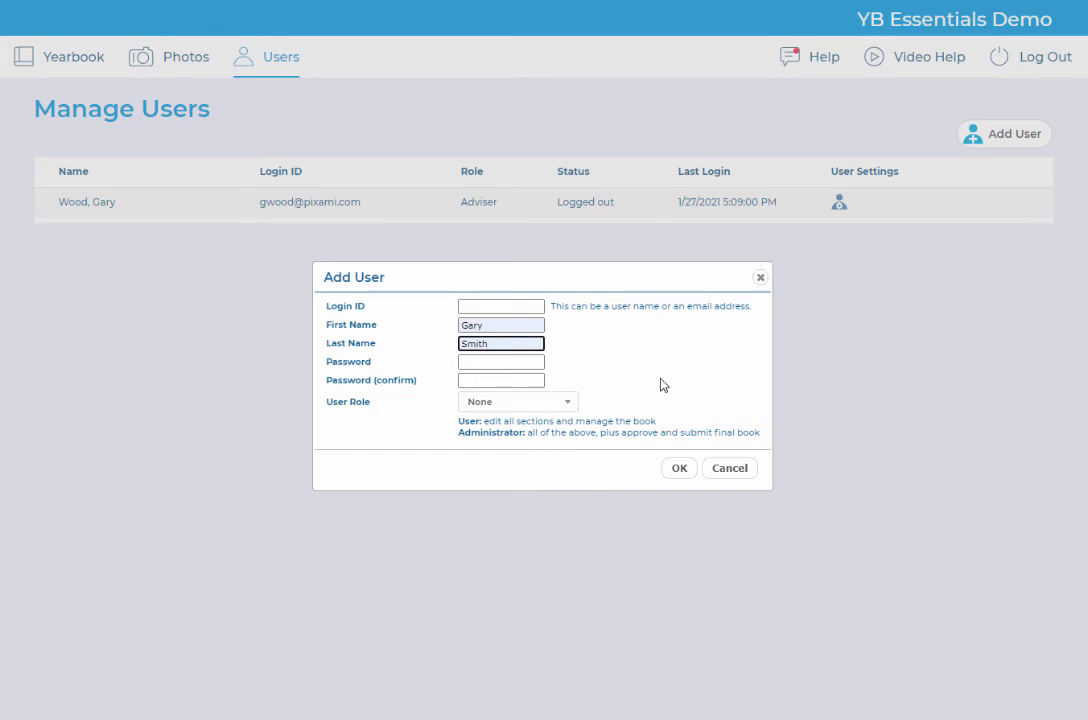
left_click(510, 405)
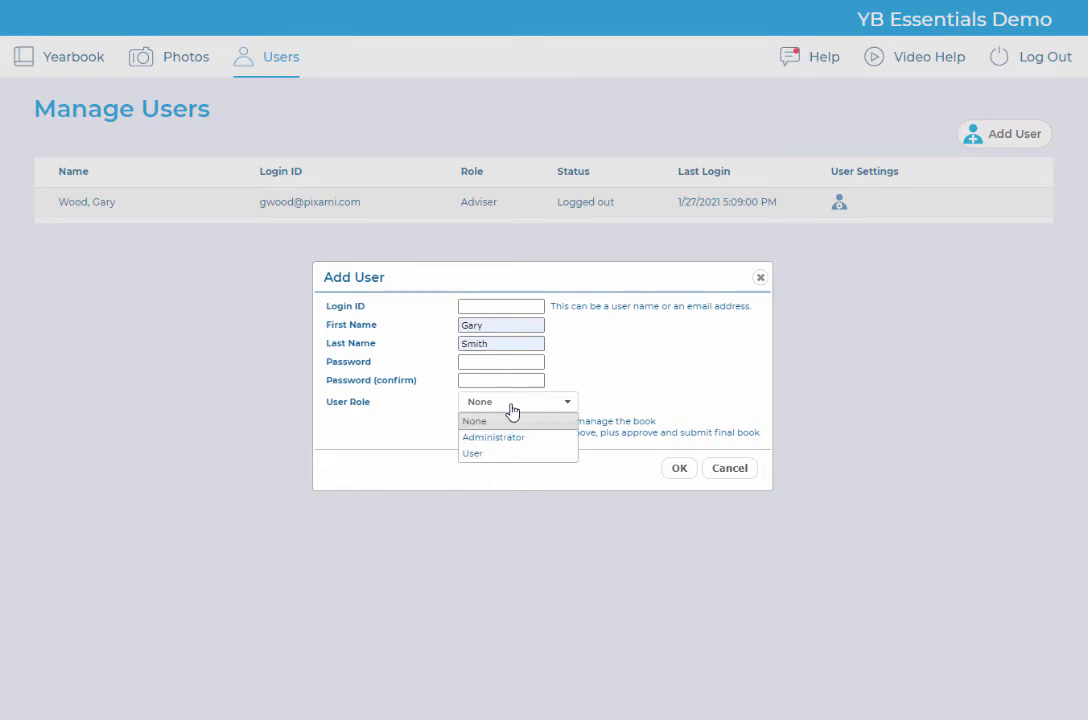
left_click(508, 455)
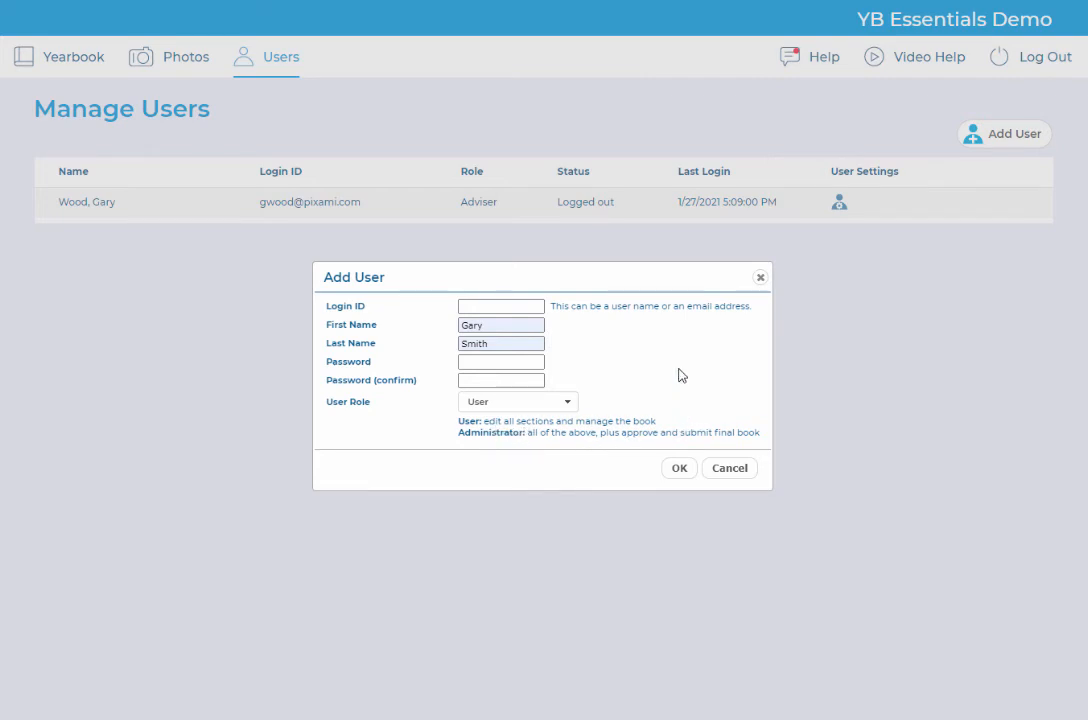
left_click(546, 404)
left_click(524, 438)
left_click(729, 469)
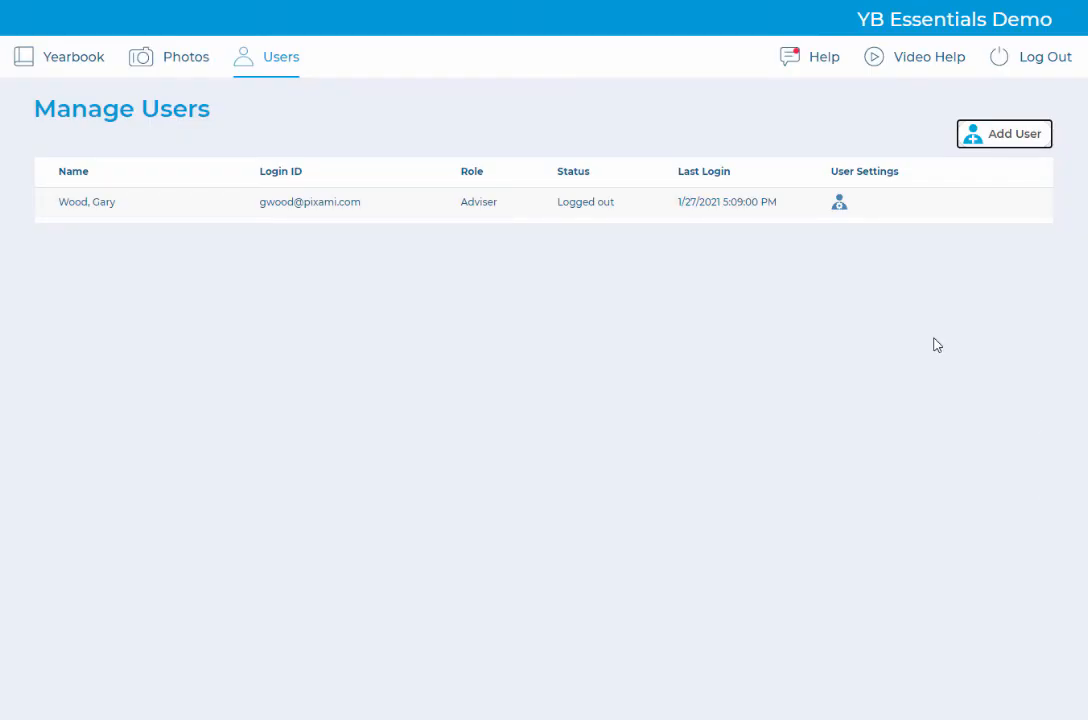
Step: Examine the adviser's user settings and section activity history without changing anything
left_click(839, 204)
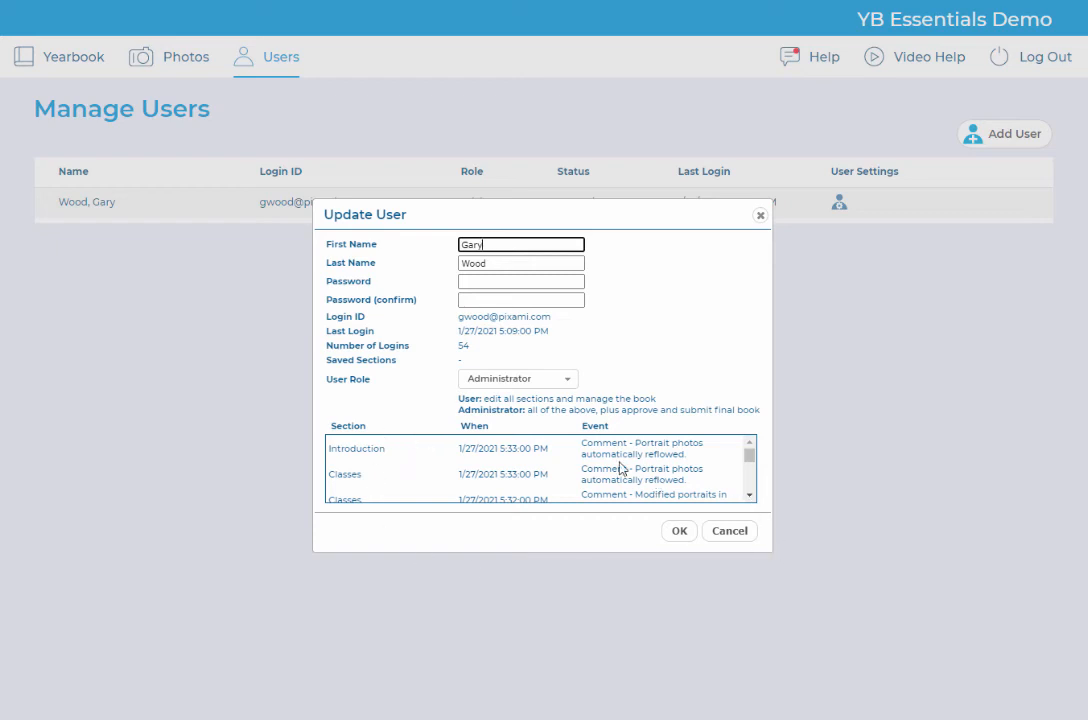
left_click_drag(750, 456, 751, 441)
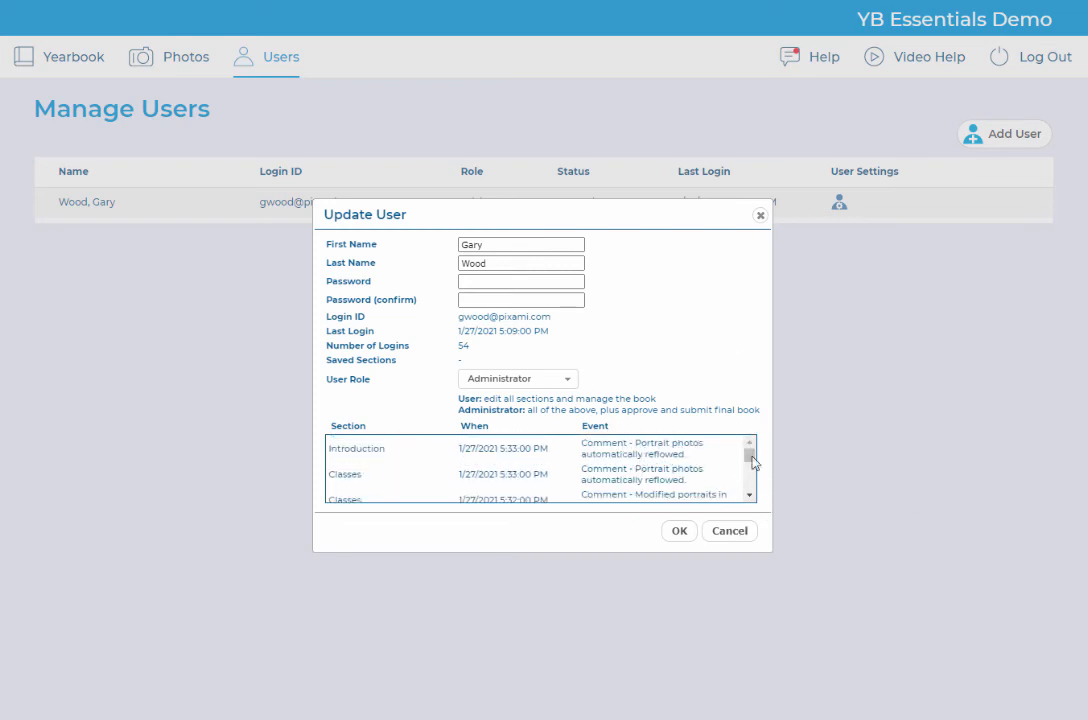
left_click(730, 531)
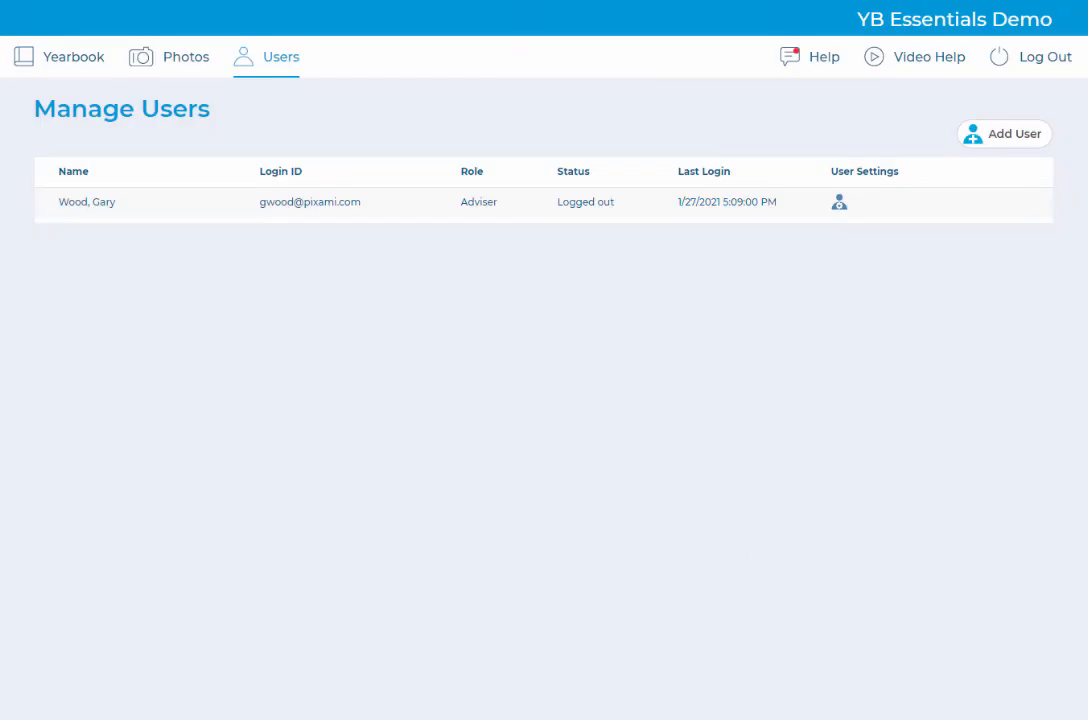
Step: Open the Hard Cover section for editing and select the front cover's Coming Together title, school name and 2021 heart in turn
left_click(73, 54)
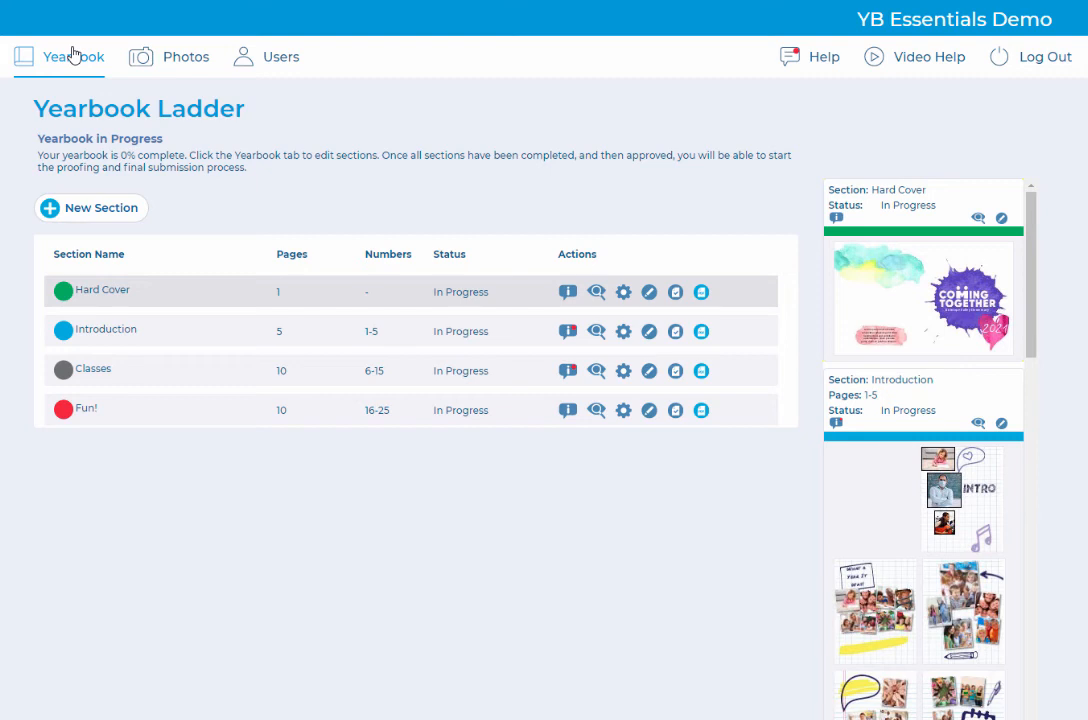
left_click(649, 294)
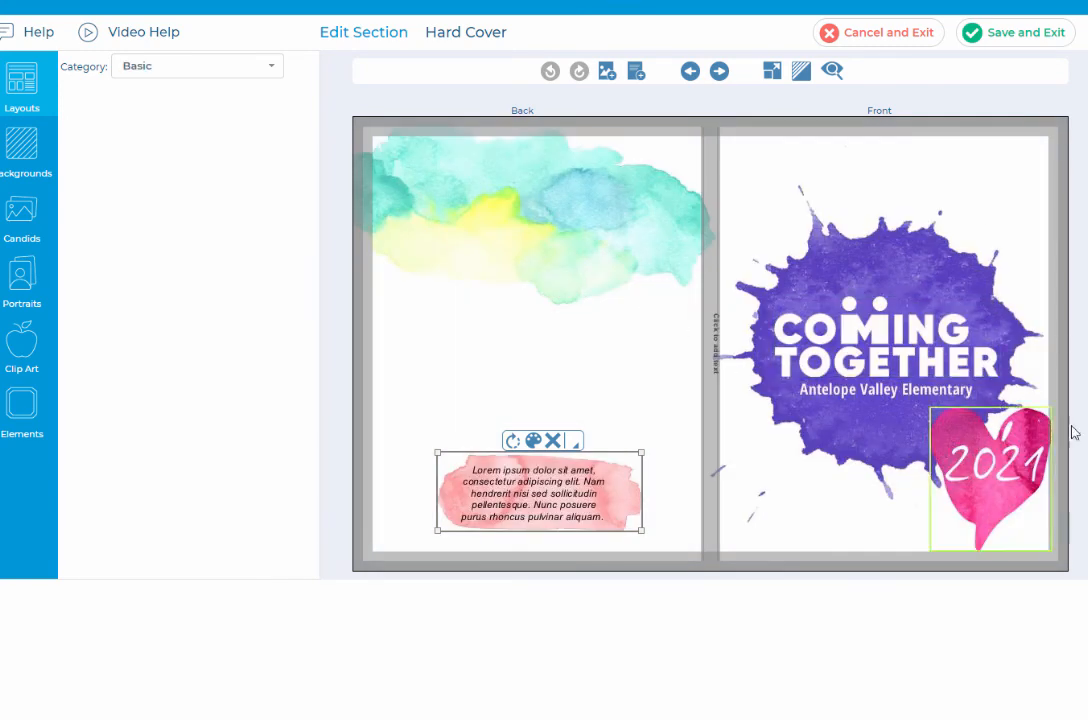
left_click(907, 345)
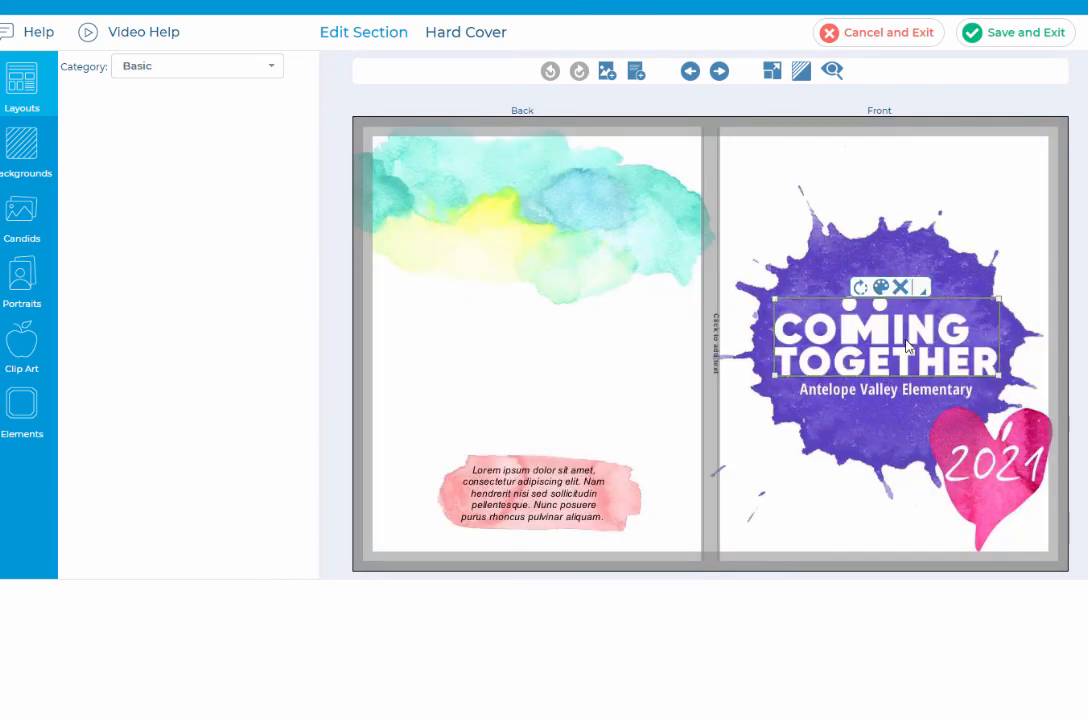
left_click(886, 389)
left_click(990, 470)
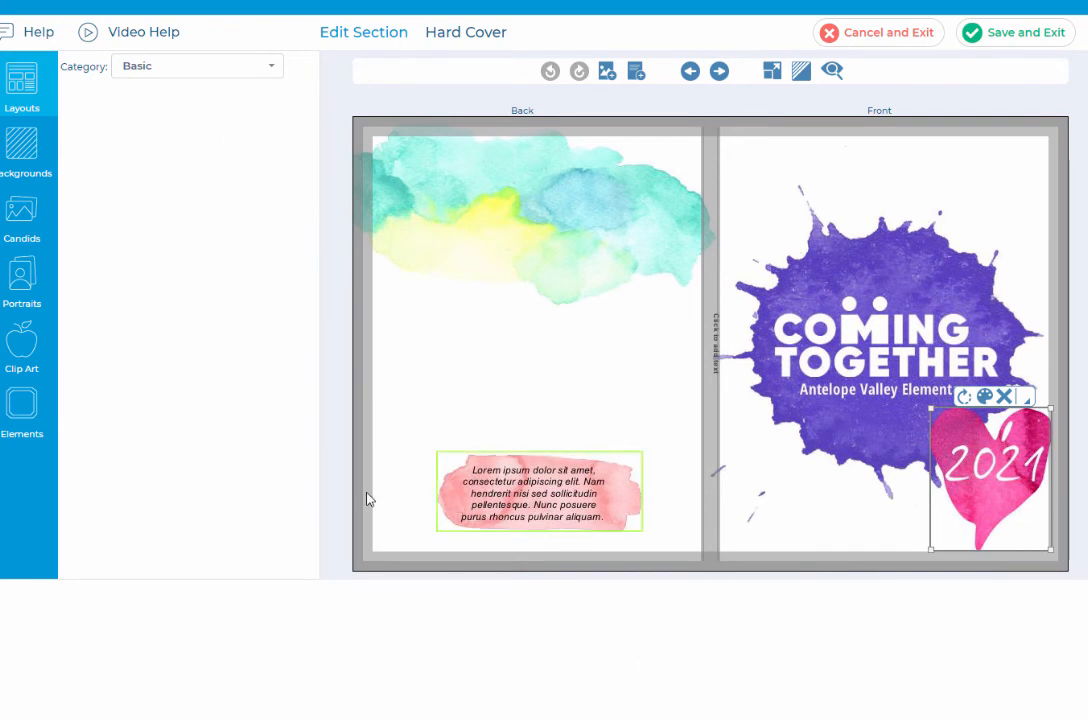
Step: Show the Cover Studio elements and delete the Coming Together title from the front cover
left_click(22, 354)
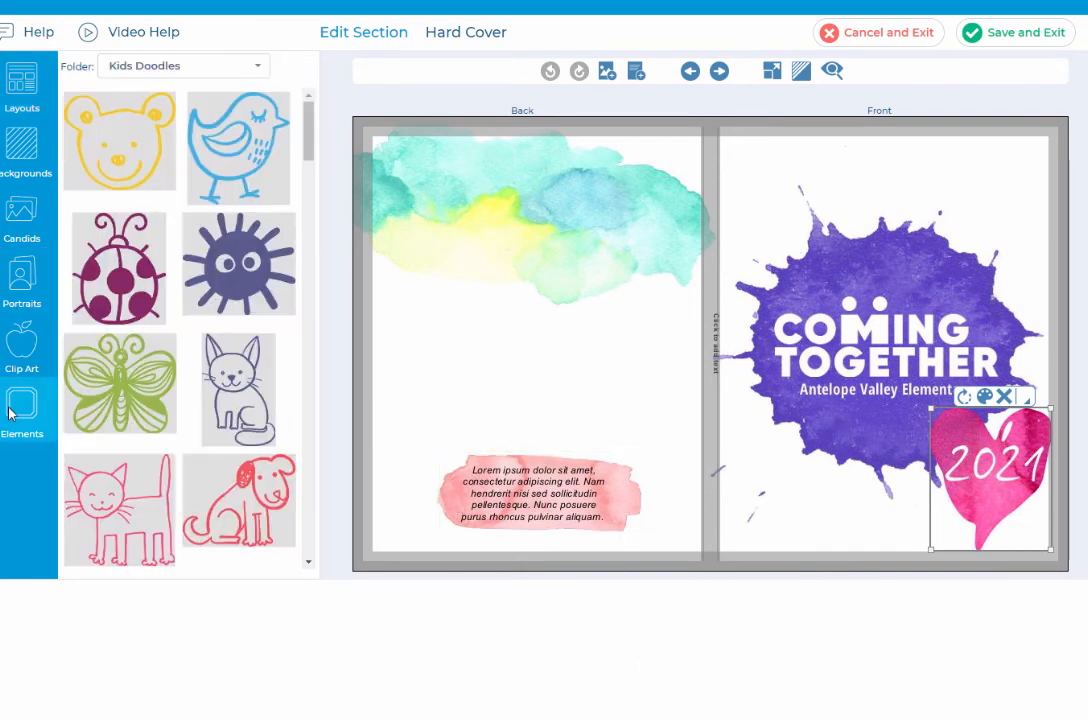
left_click(175, 66)
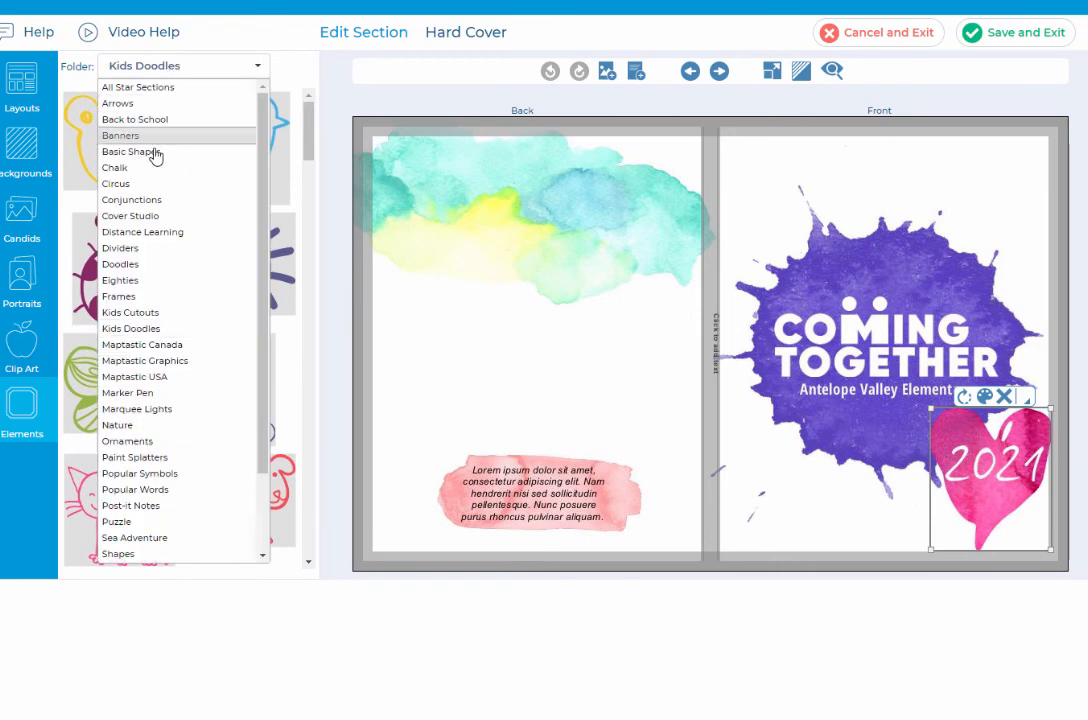
left_click(147, 216)
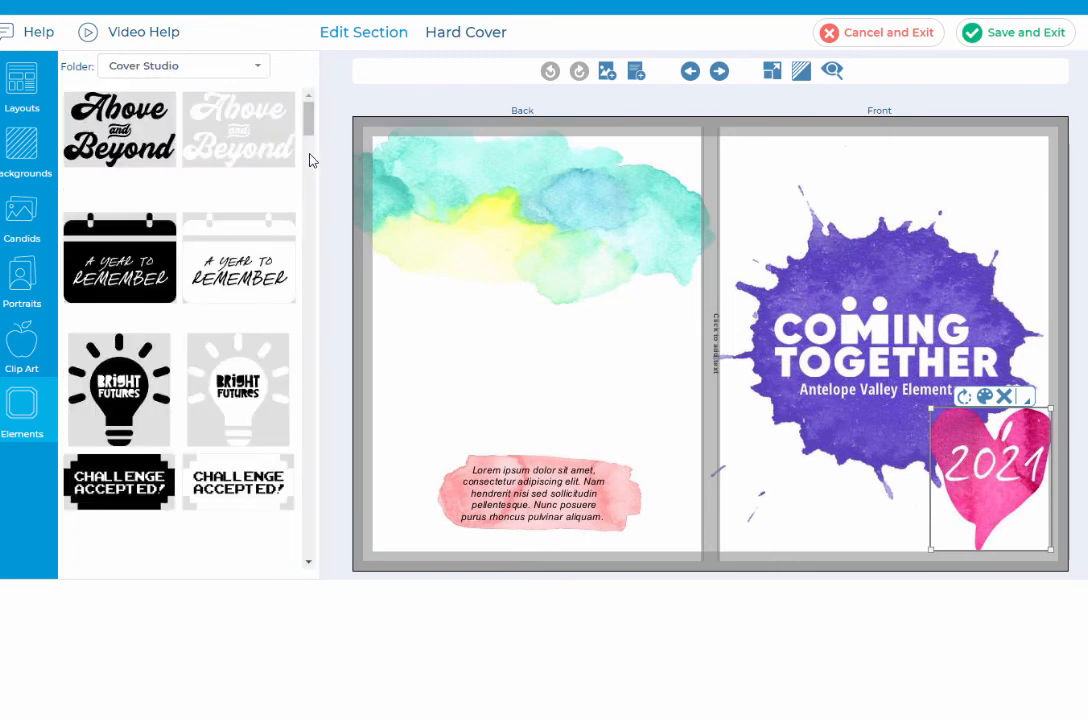
mouse_move(307, 110)
left_mouse_down()
mouse_move(307, 160)
mouse_move(316, 108)
left_mouse_up()
left_click(890, 350)
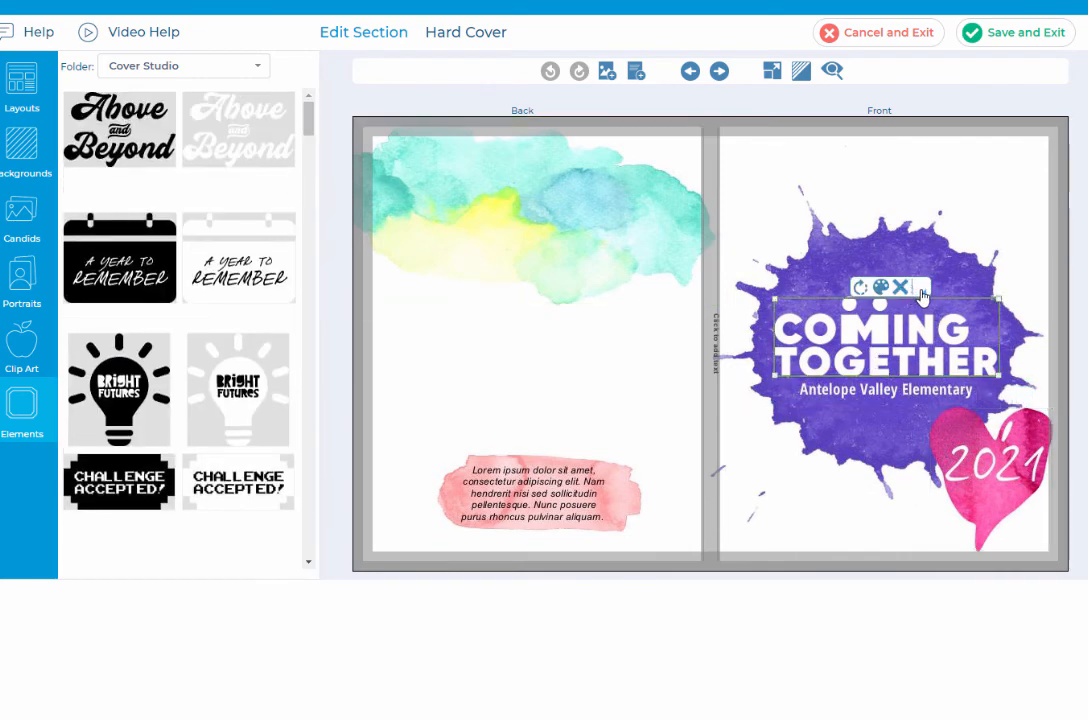
left_click(902, 287)
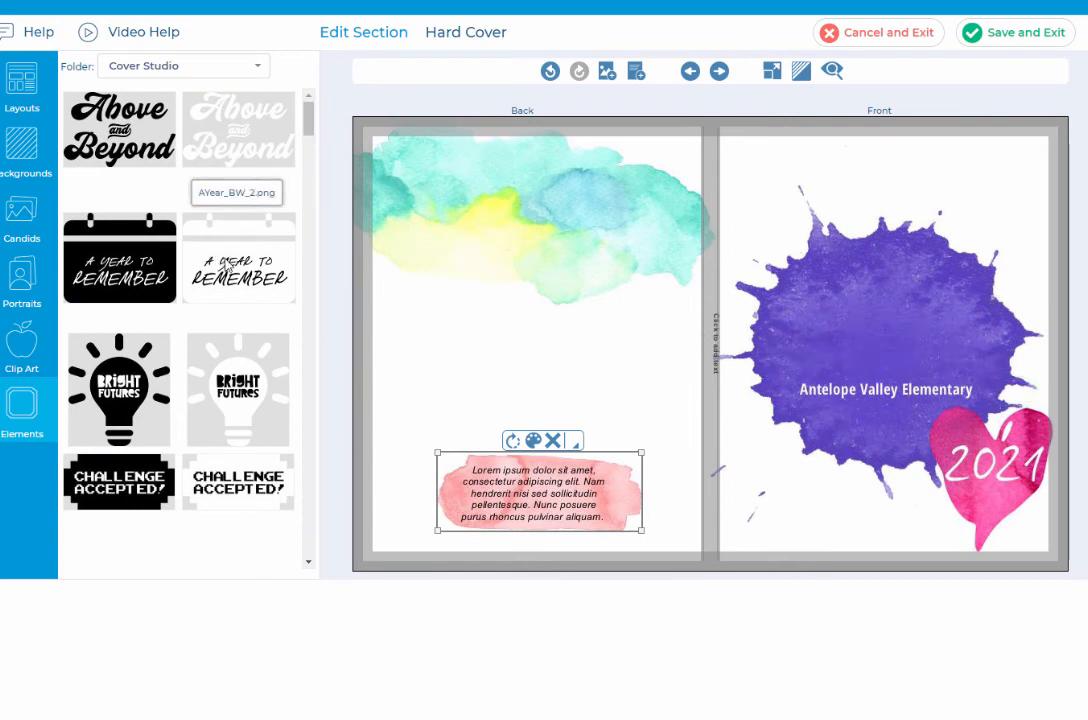
Step: Try the white A Year to Remember element on the front cover with its lettering colored red (#d50b0b), and remove it
left_click_drag(230, 268, 932, 319)
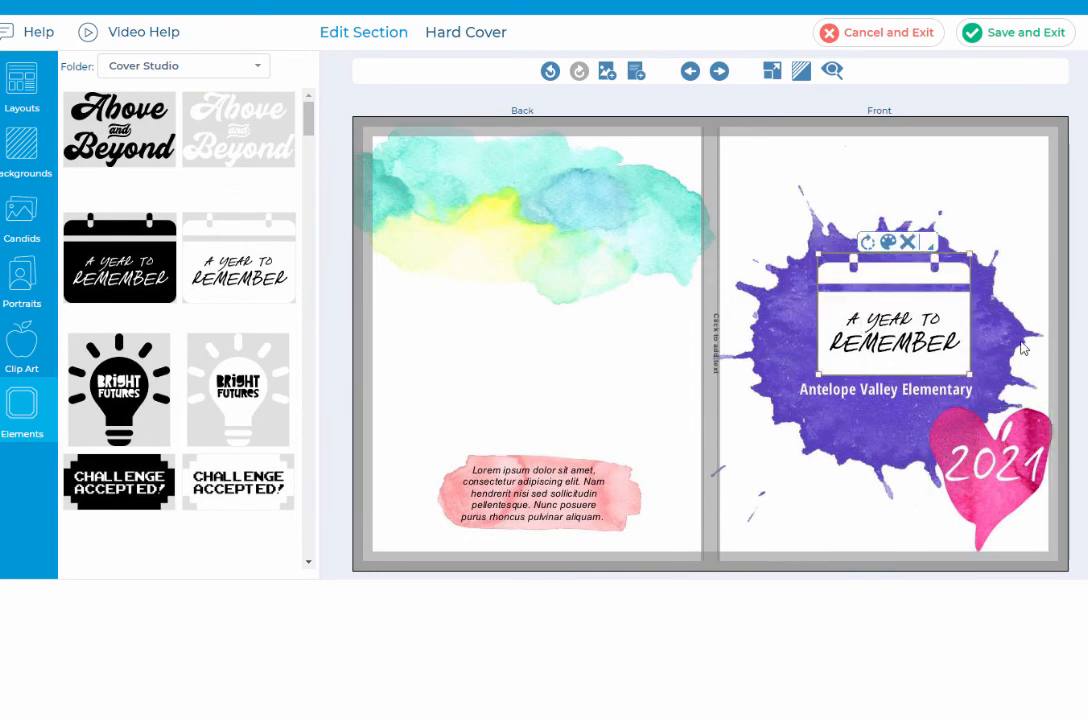
left_click(890, 248)
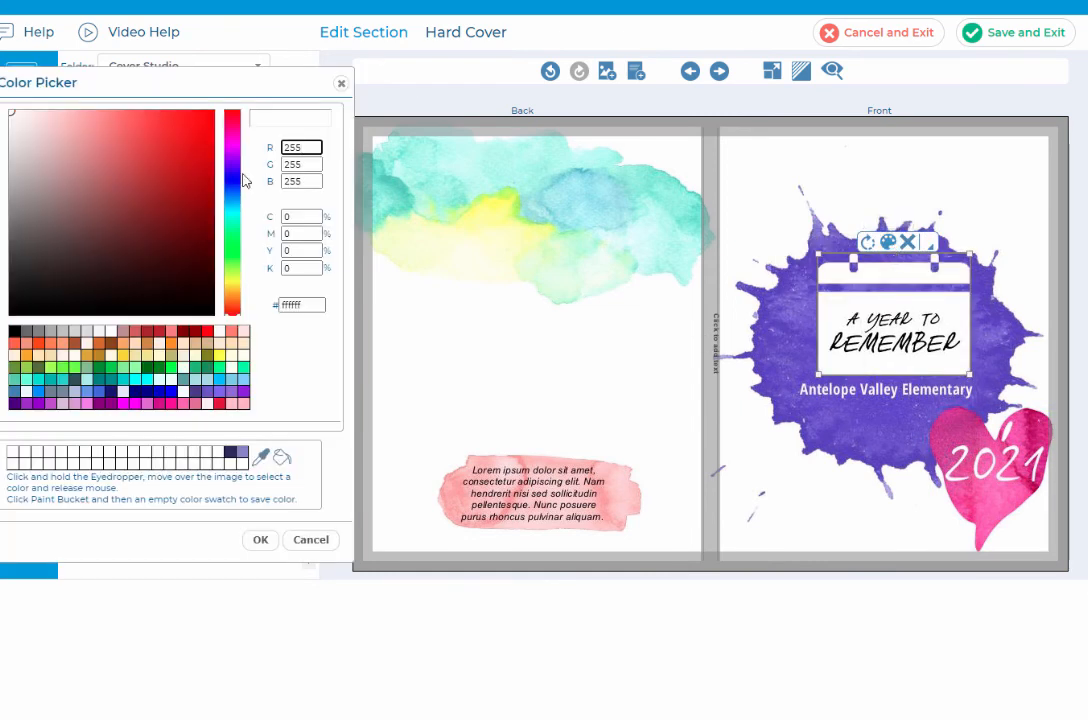
left_click(203, 141)
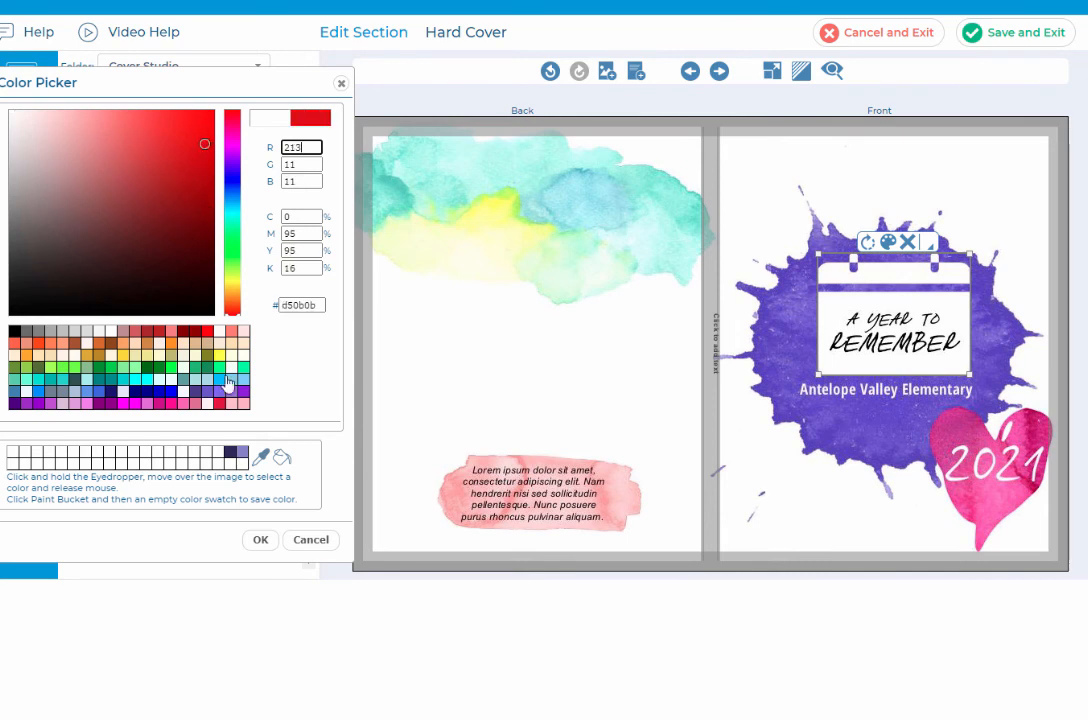
left_click(260, 539)
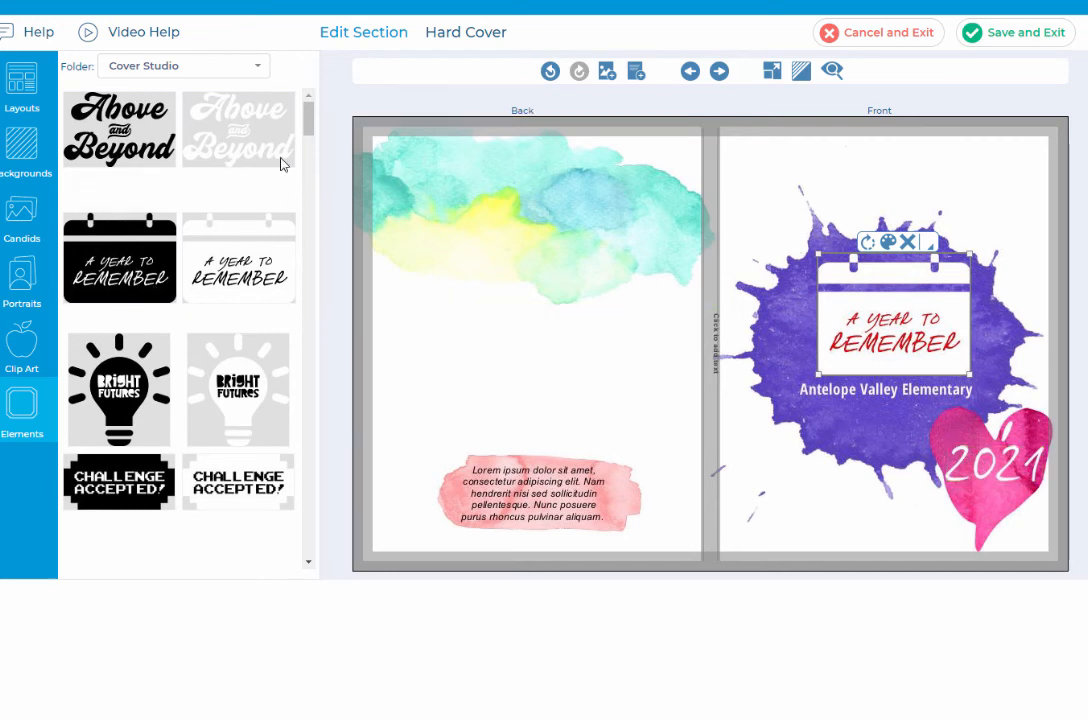
left_click_drag(310, 124, 325, 223)
left_click(908, 243)
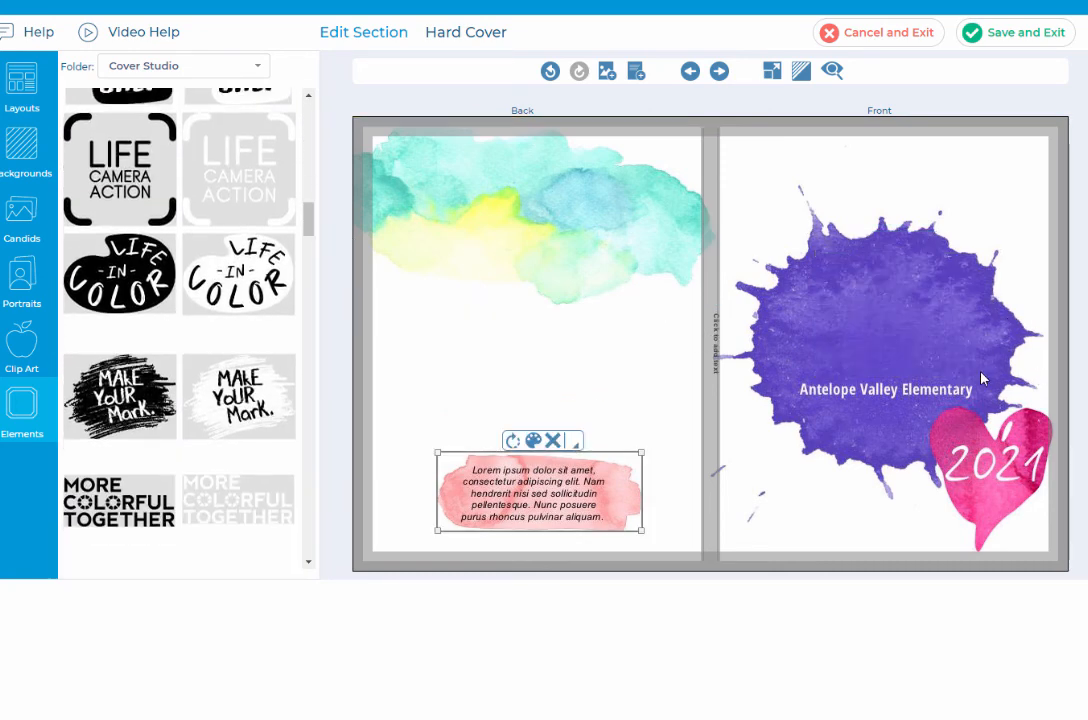
Step: Place the black Life in Color element above the school name on the front cover and colorize it yellow (#f7f210)
left_click(926, 302)
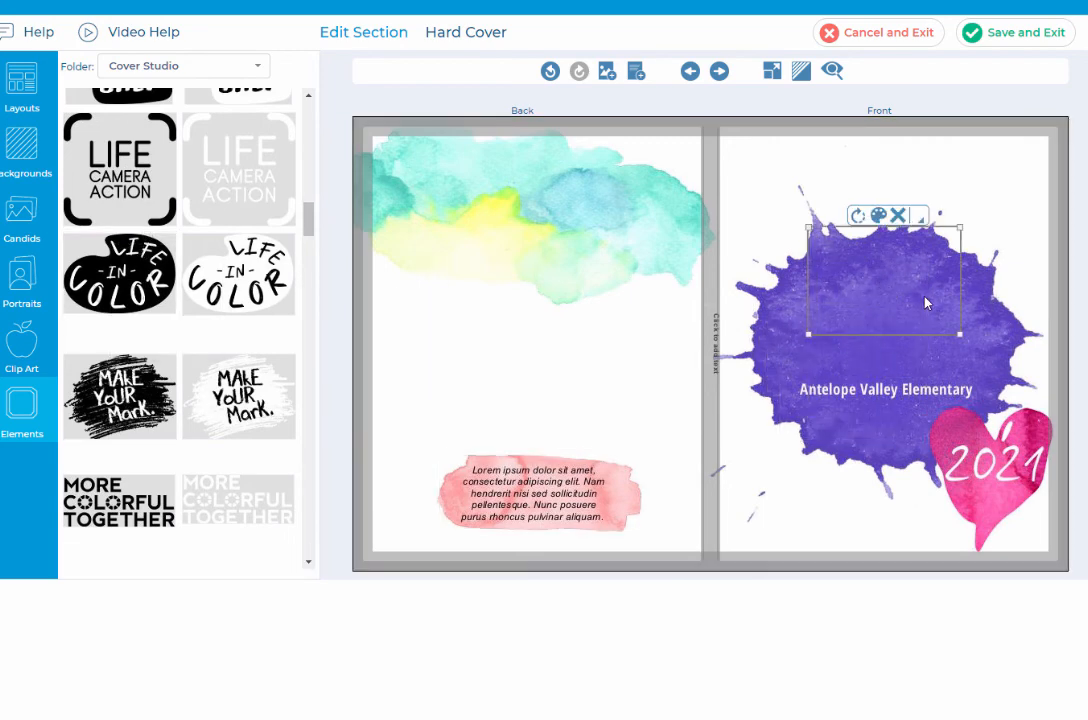
left_click_drag(897, 295, 902, 329)
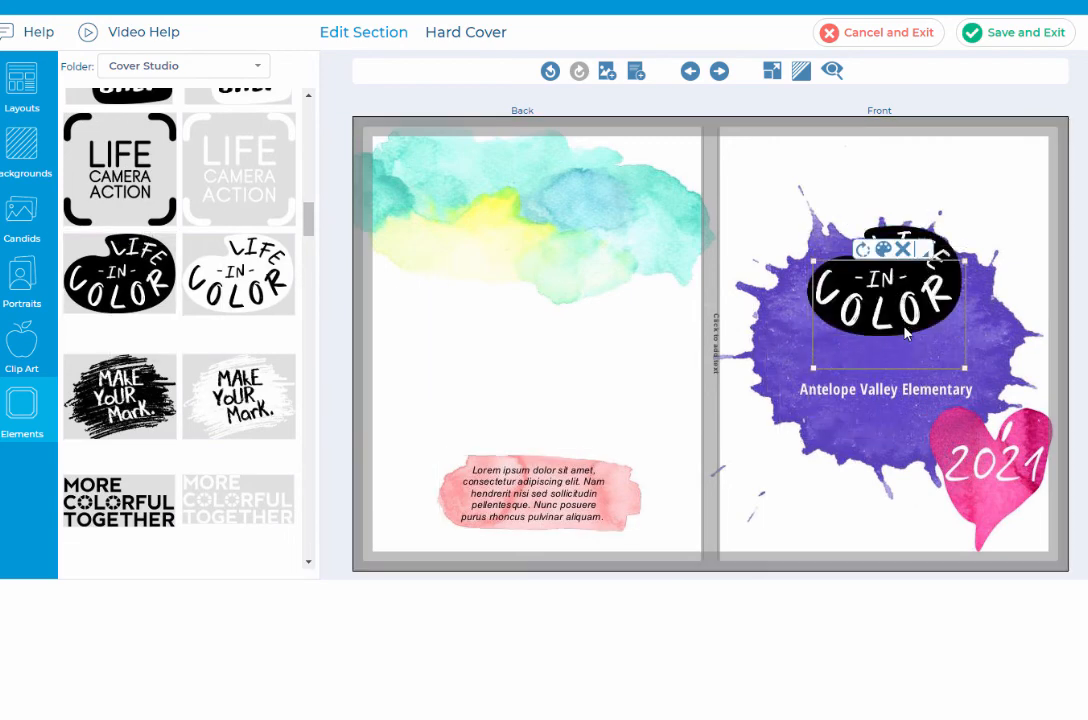
left_click(883, 249)
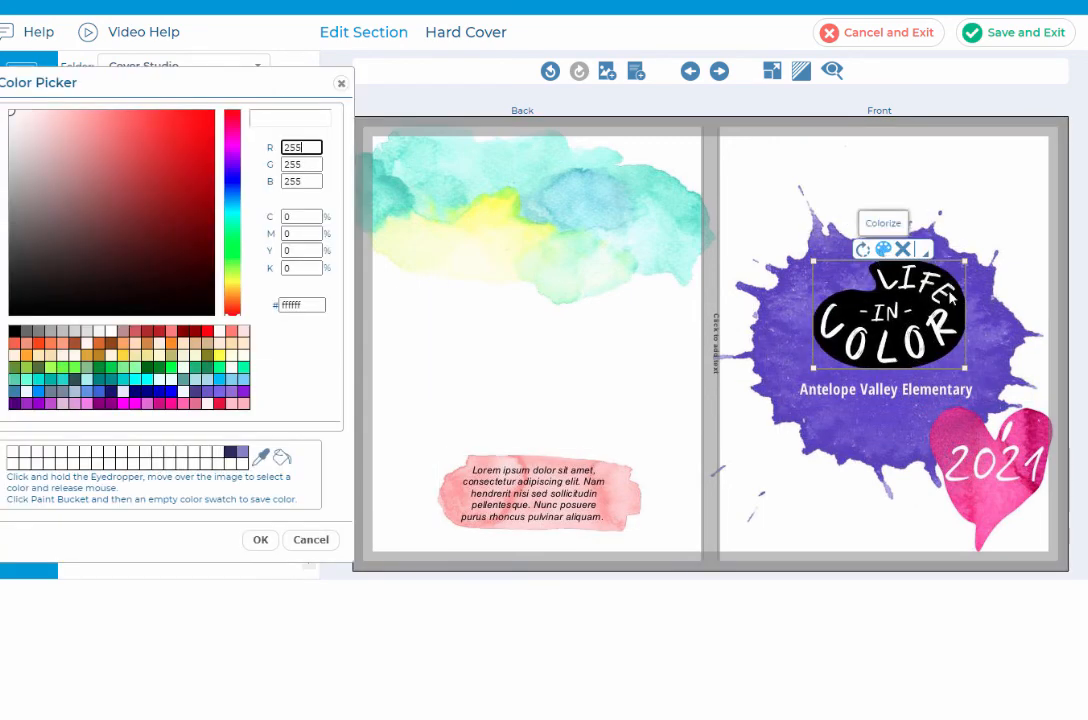
left_click(235, 279)
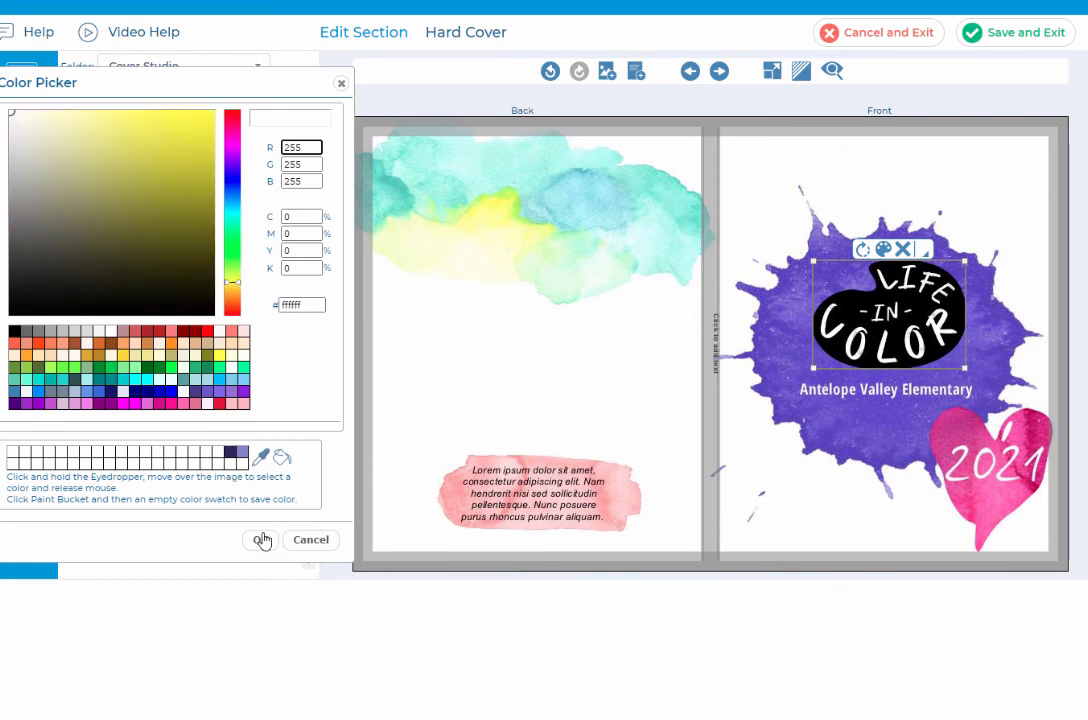
left_click(184, 139)
left_click(203, 116)
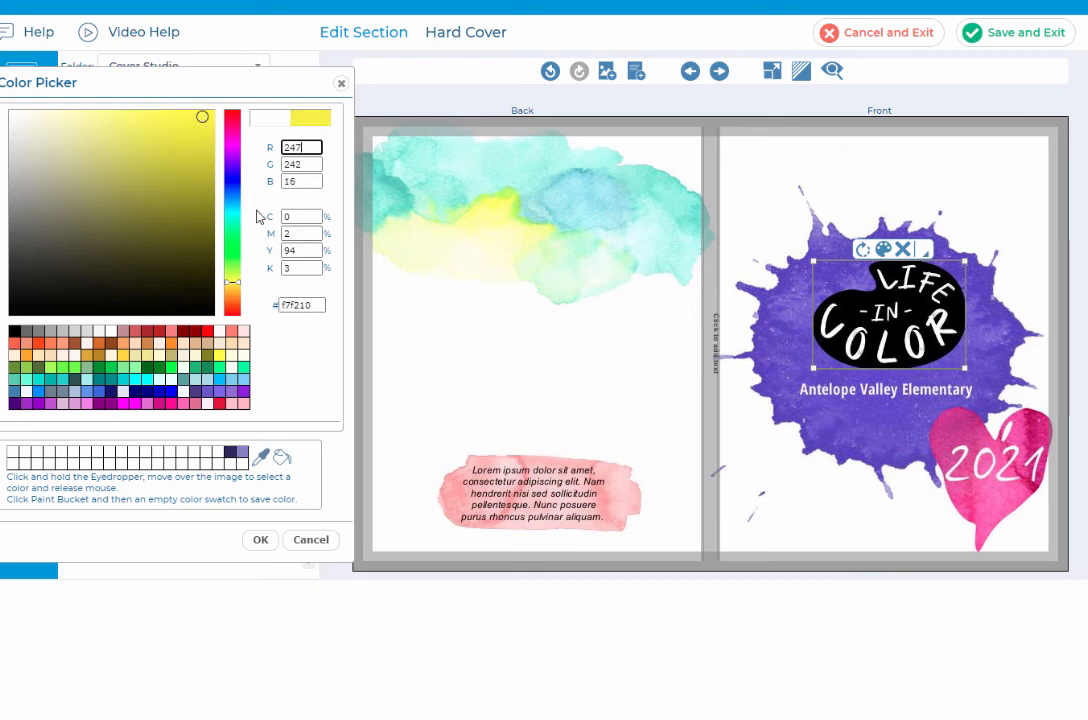
left_click(260, 539)
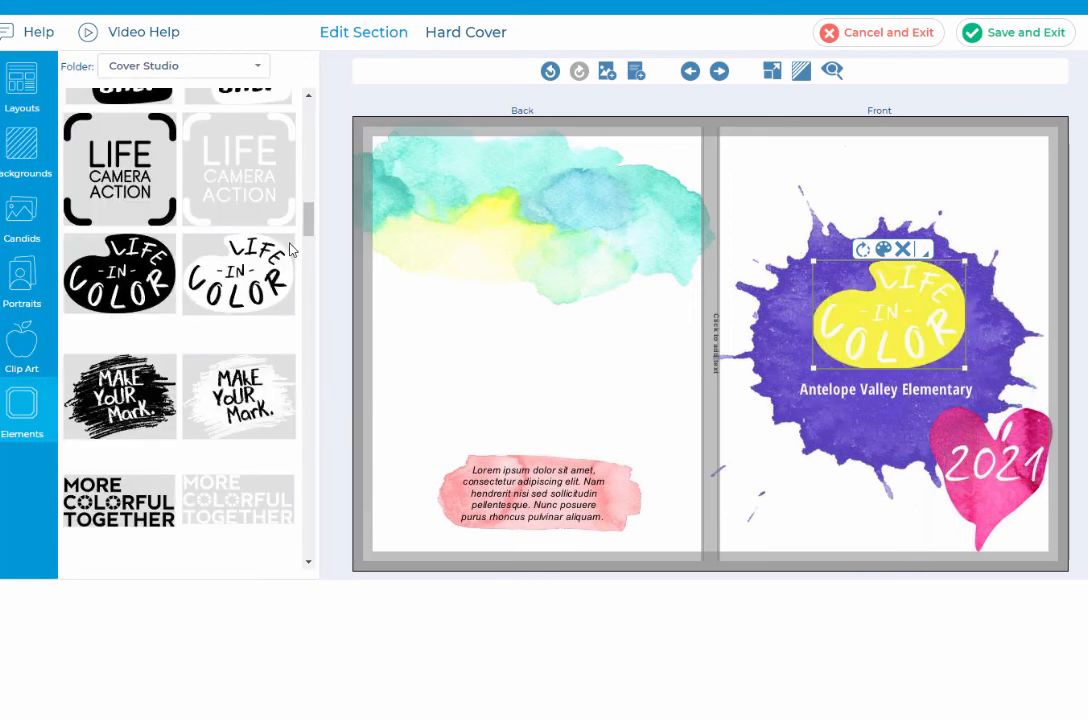
Step: Add the Twenty One element to the front cover and clear the 2021 lettering from the pink heart, shifting the heart slightly inward
left_click_drag(310, 219, 327, 355)
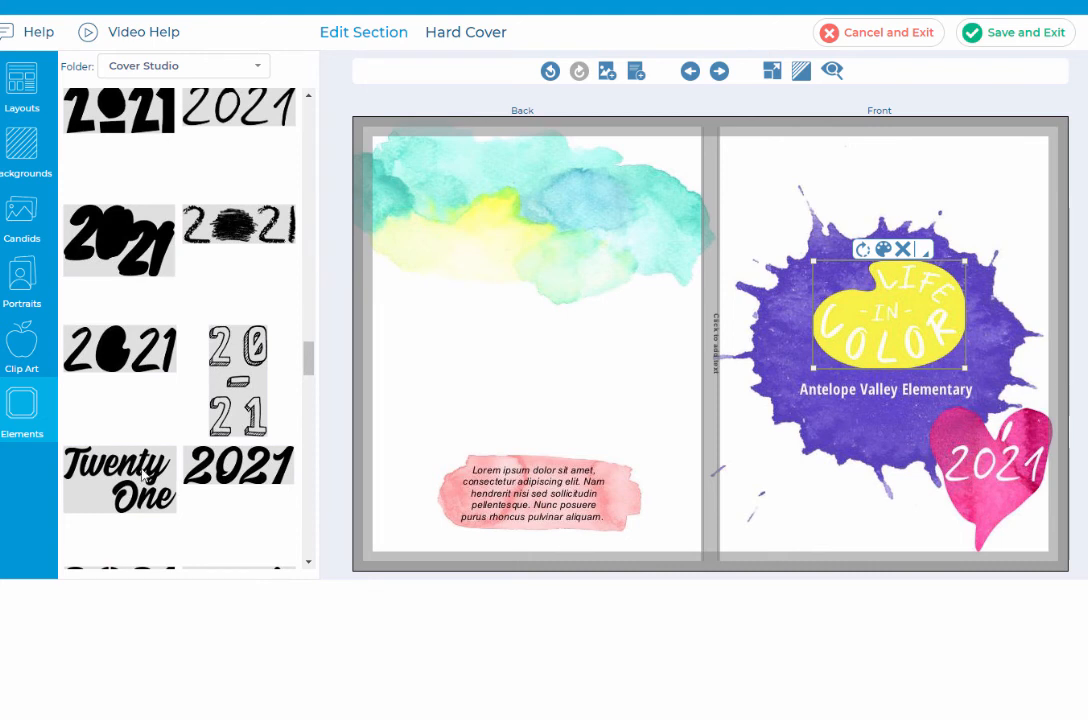
left_click_drag(190, 488, 802, 445)
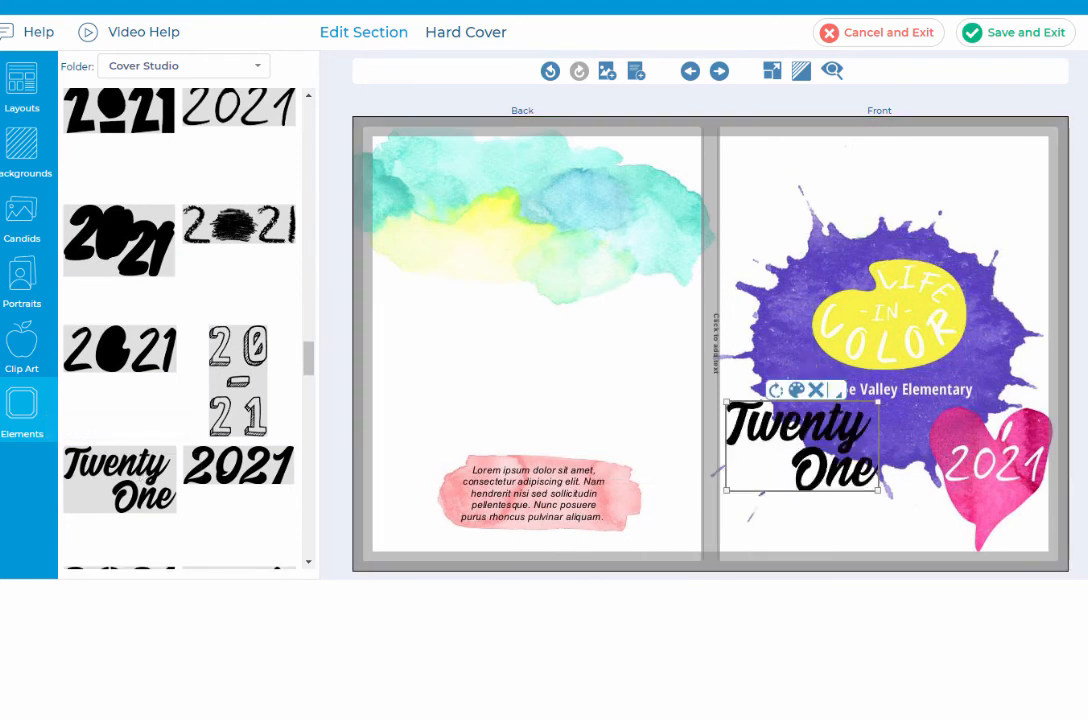
left_click(1000, 460)
left_click(1009, 437)
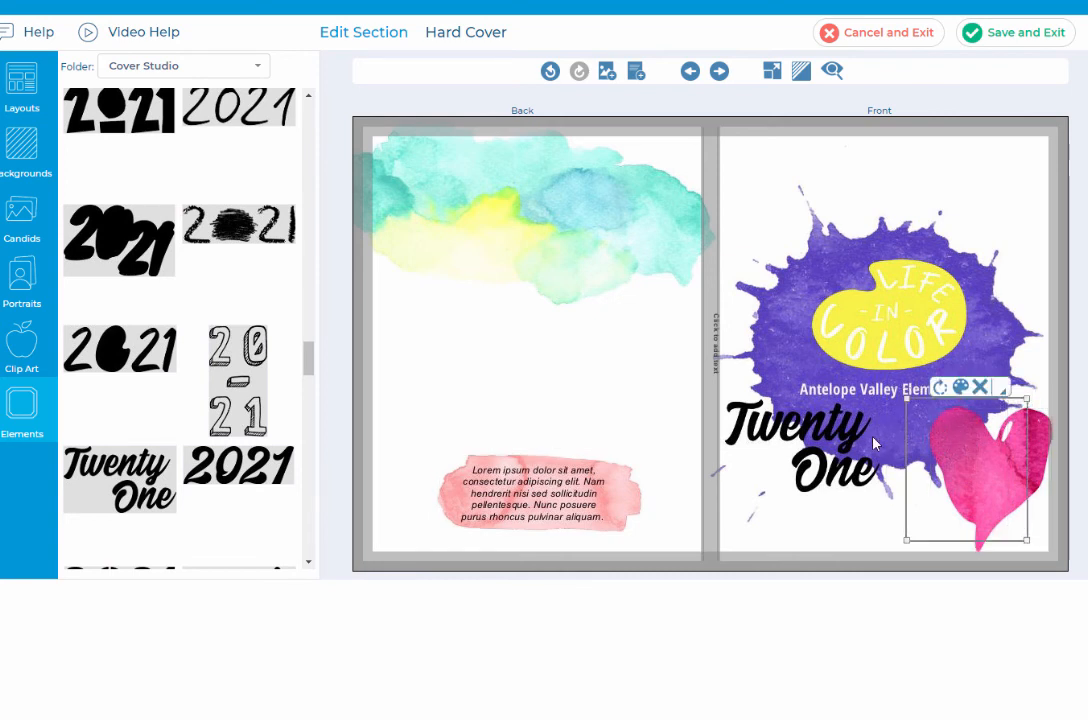
Step: Shrink the Twenty One element and position it over the pink heart, saving and exiting the Hard Cover section
left_click(819, 434)
left_click_drag(819, 434, 984, 454)
left_click_drag(892, 426, 934, 451)
left_click_drag(991, 480, 963, 461)
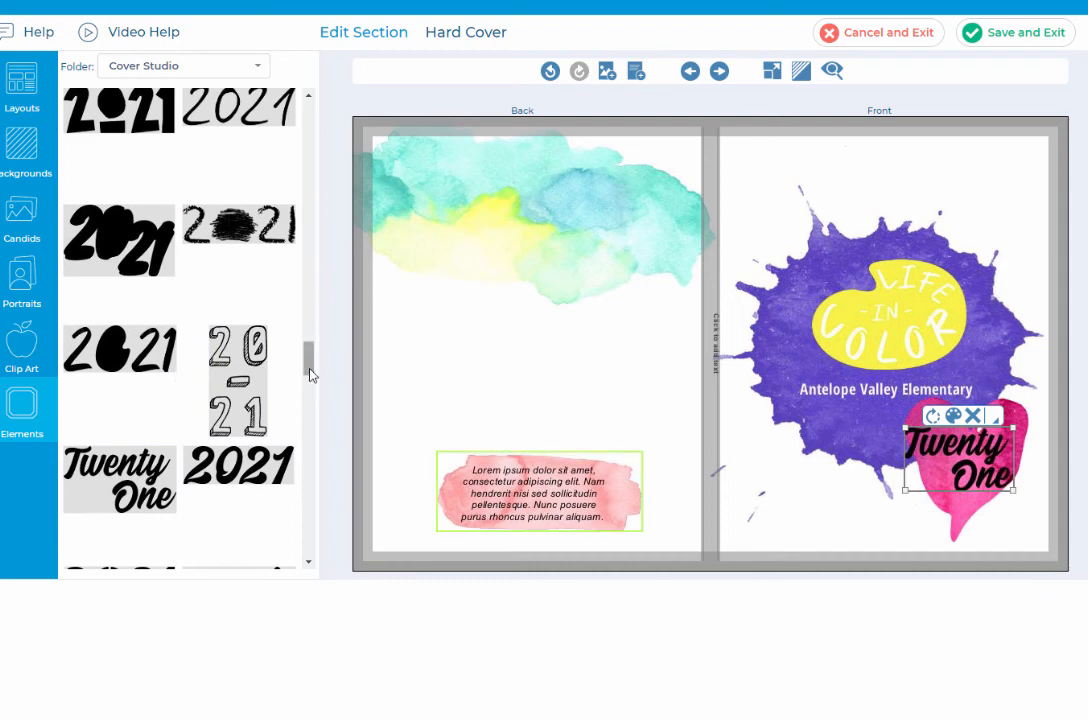
left_click_drag(309, 369, 848, 175)
left_click(1015, 35)
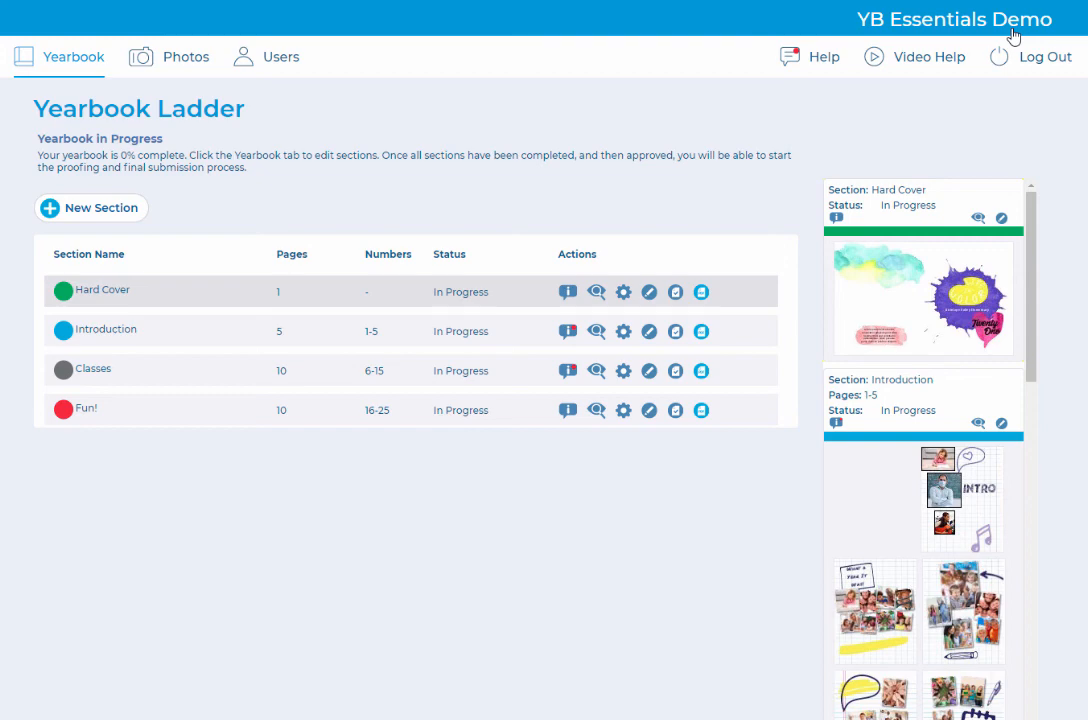
Step: Generate a PDF proof of only the Classes section from the Yearbook Ladder
left_click(238, 374)
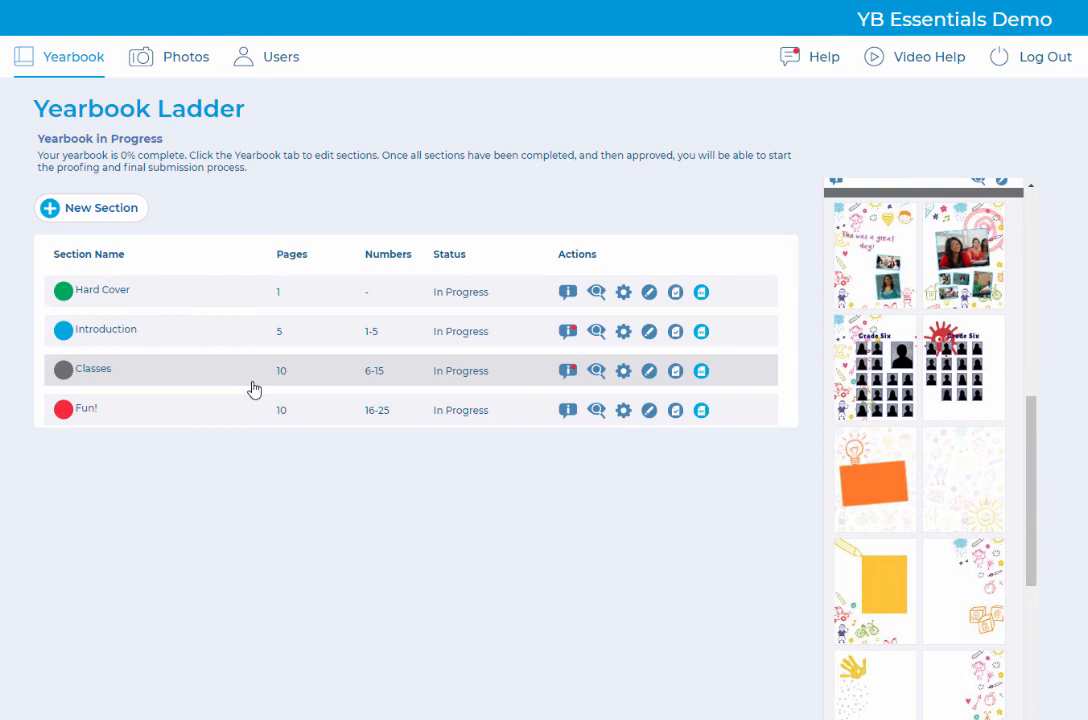
left_click(701, 373)
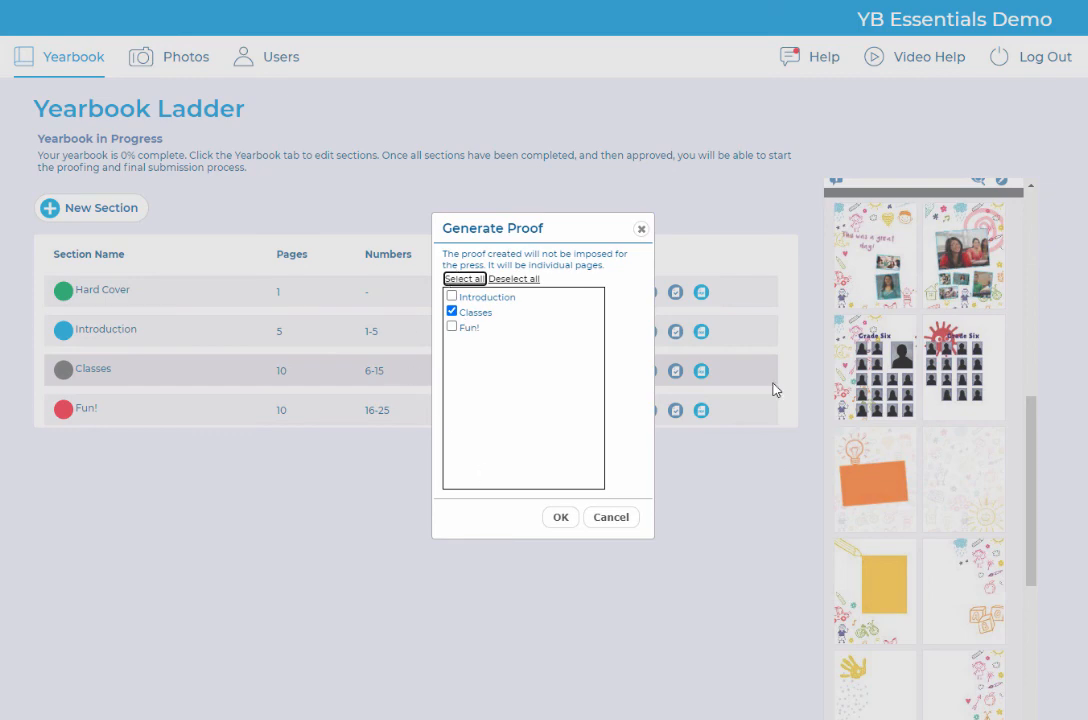
left_click(558, 517)
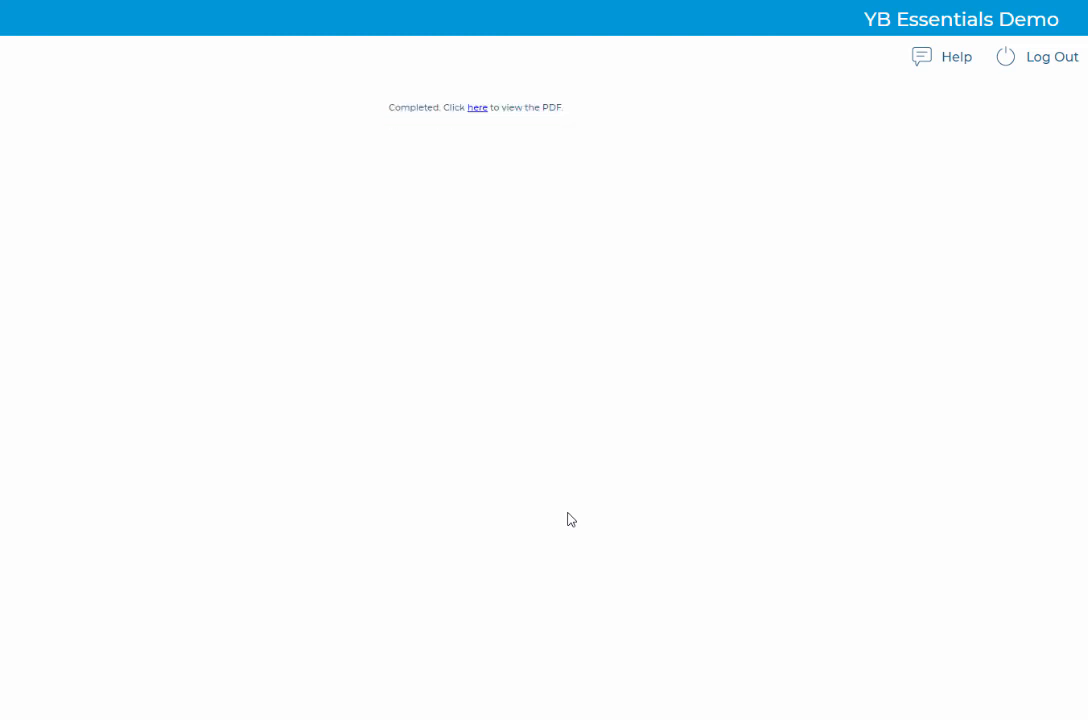
Step: Examine the Classes proof PDF, including the photo pages and Grade Six portrait pages, and return to the Yearbook Ladder
left_click(477, 108)
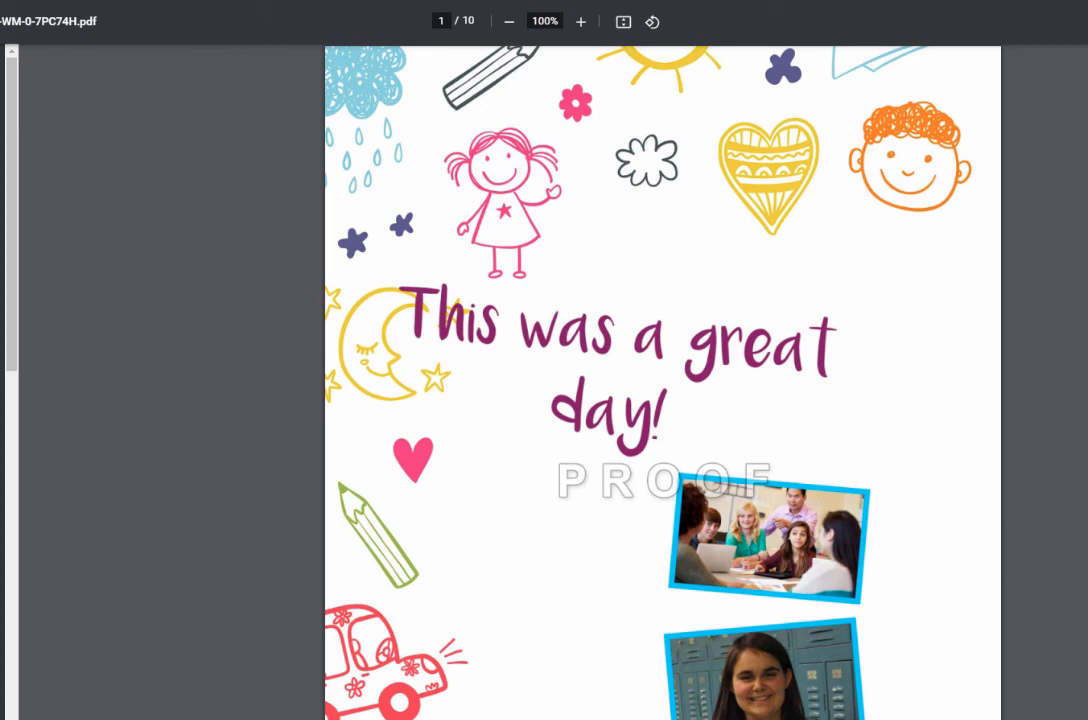
scroll(663, 380, "down", 3)
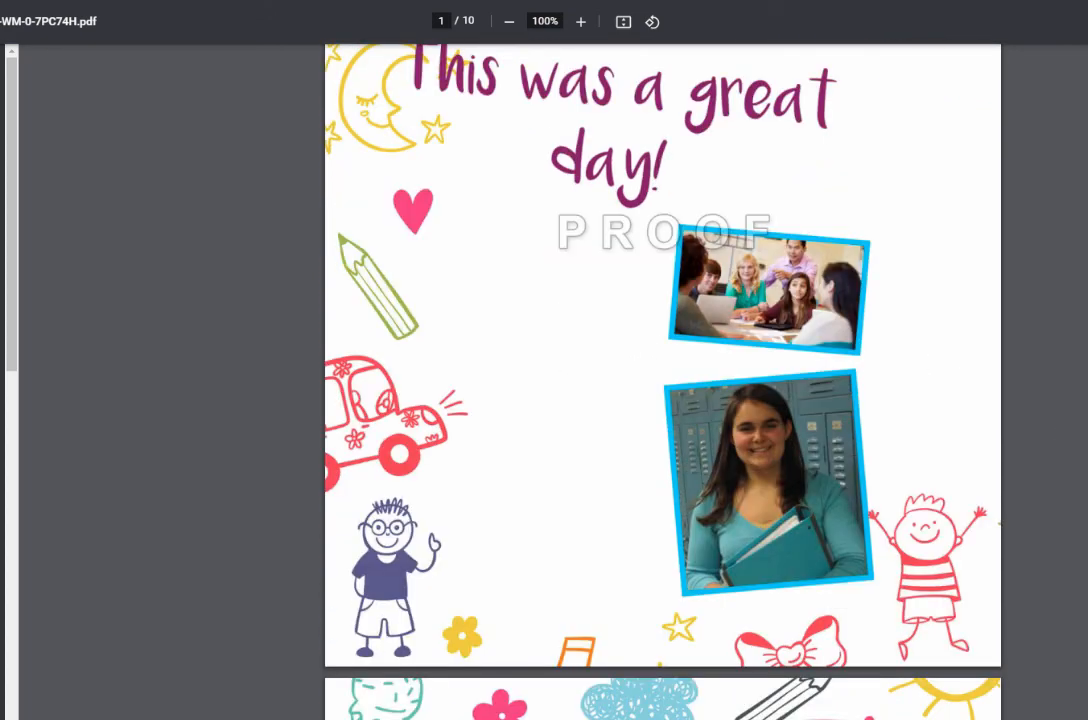
scroll(663, 380, "down", 8)
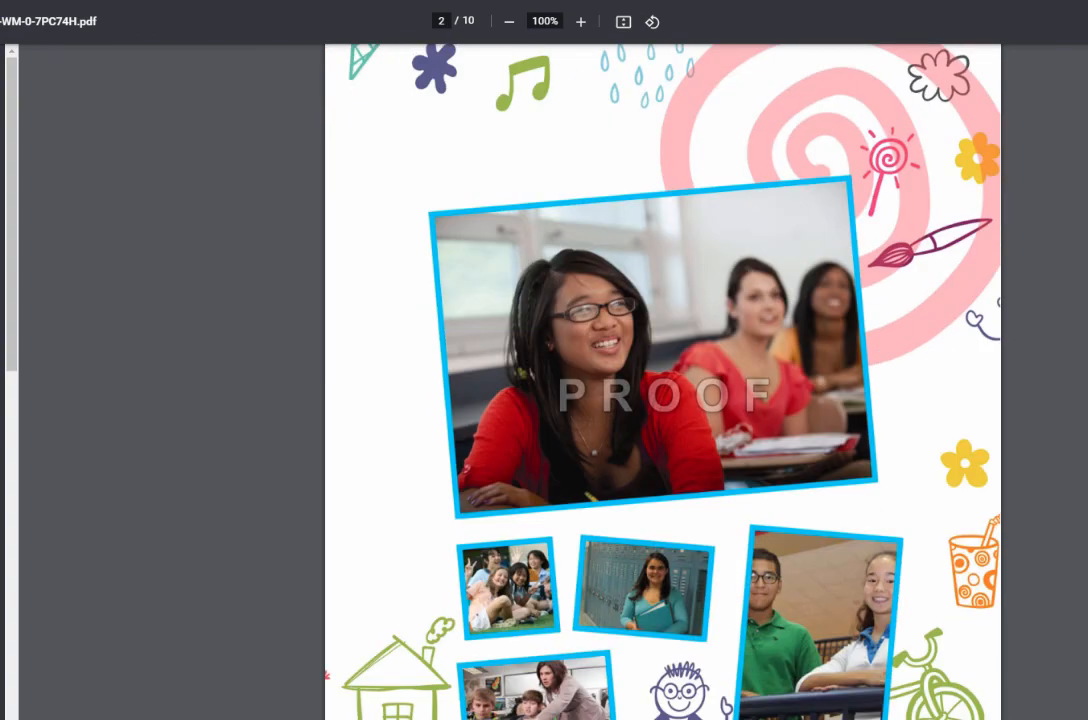
scroll(663, 380, "down", 7)
scroll(662, 400, "down", 3)
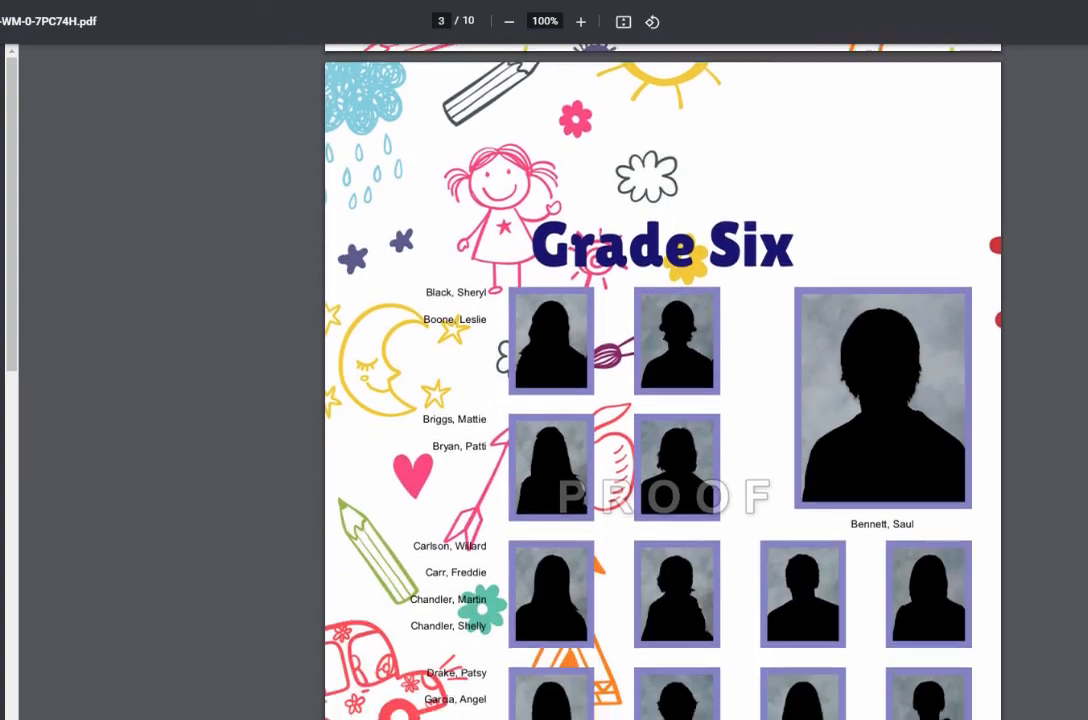
scroll(662, 400, "down", 5)
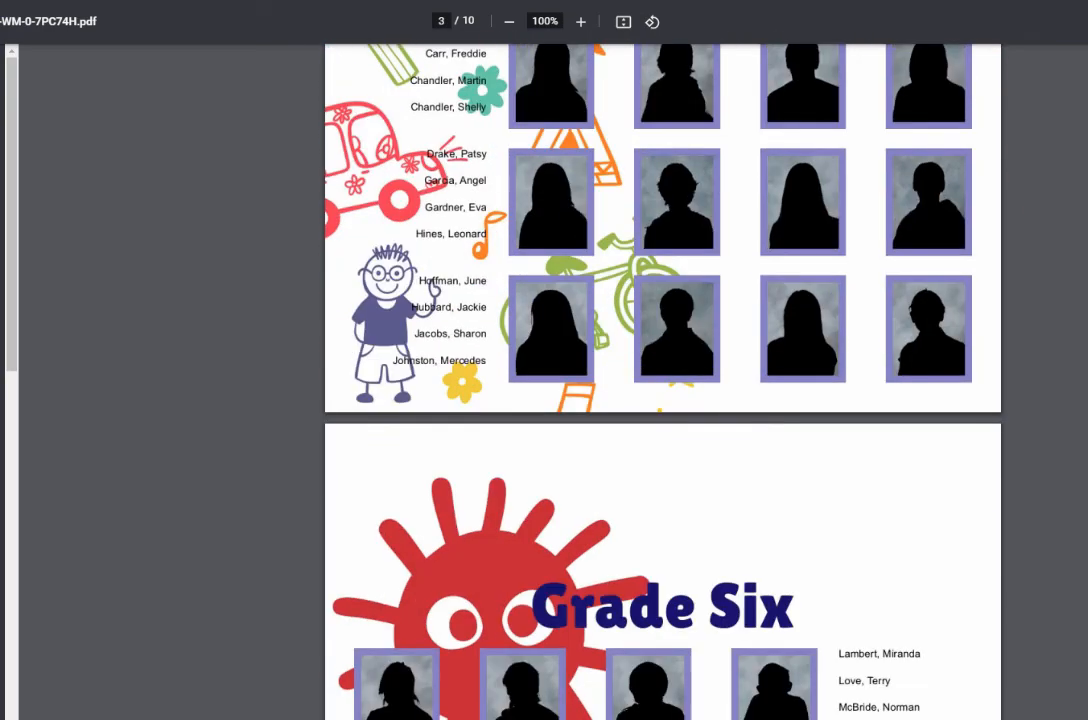
scroll(662, 400, "down", 6)
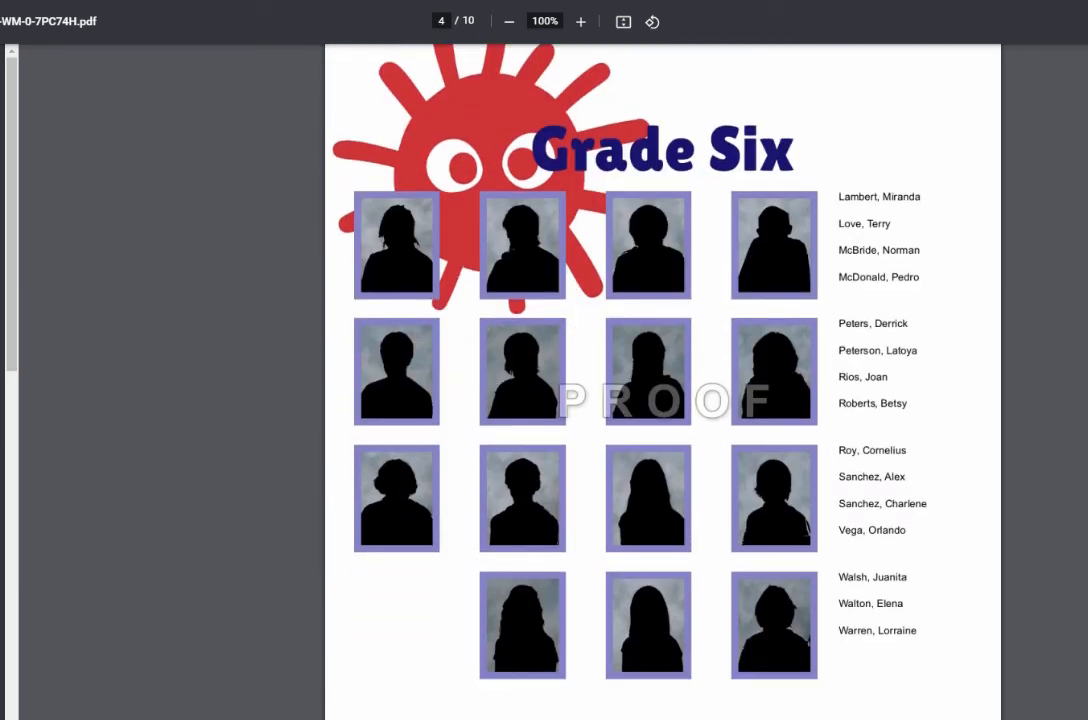
scroll(662, 400, "down", 10)
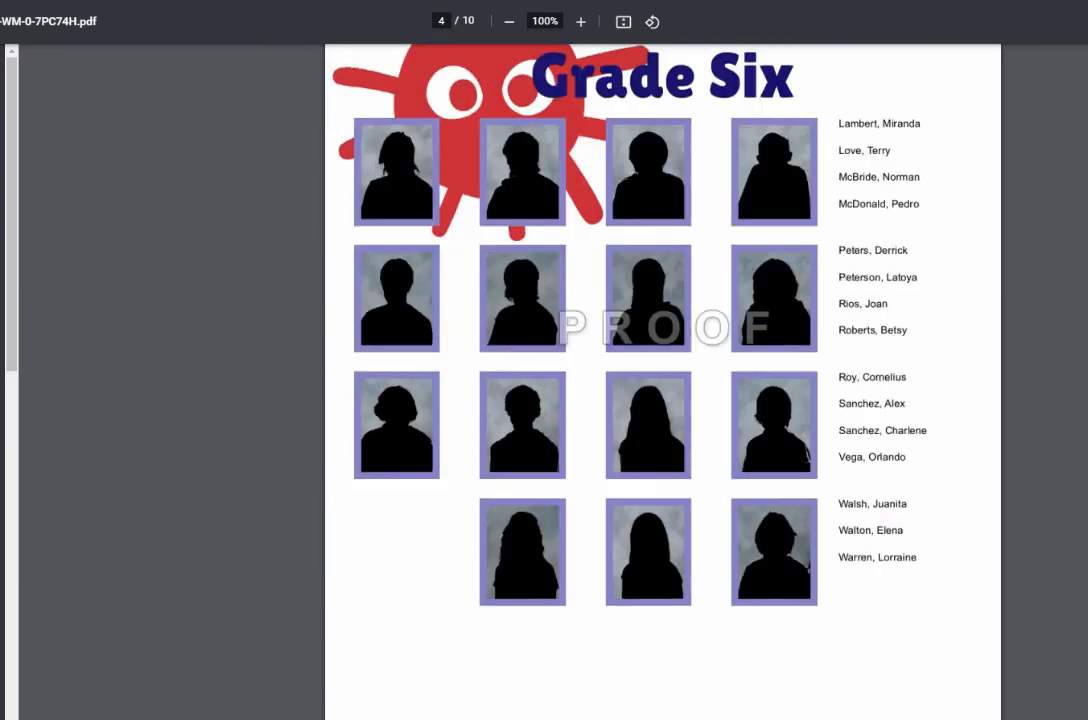
scroll(662, 400, "down", 20)
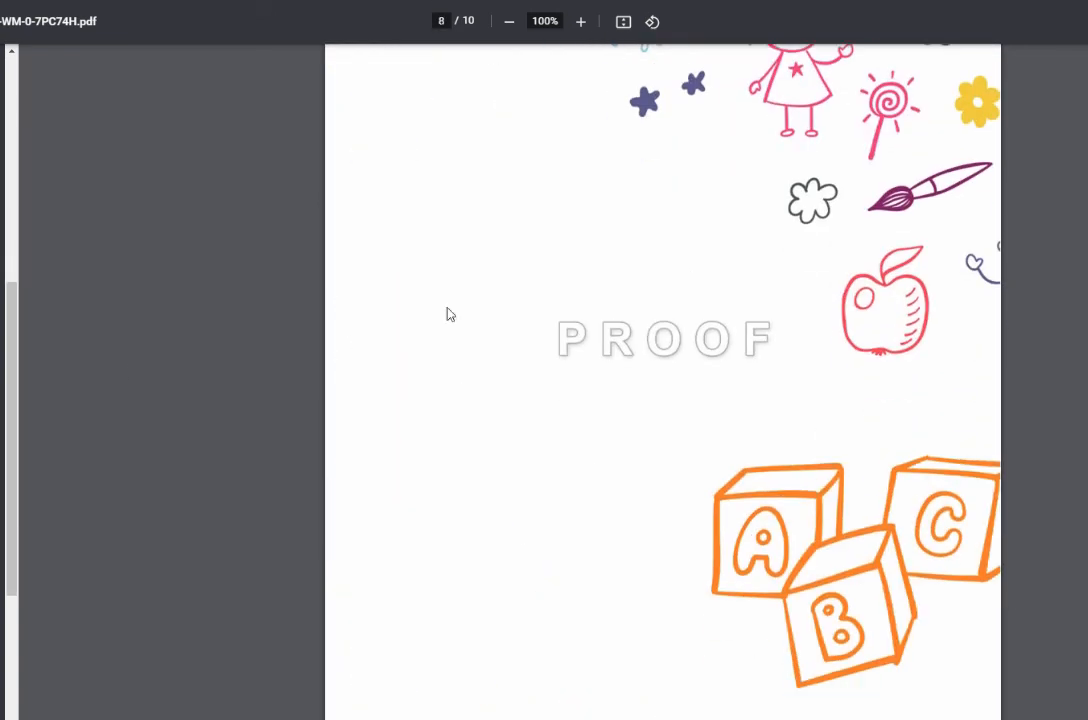
left_click(17, 1)
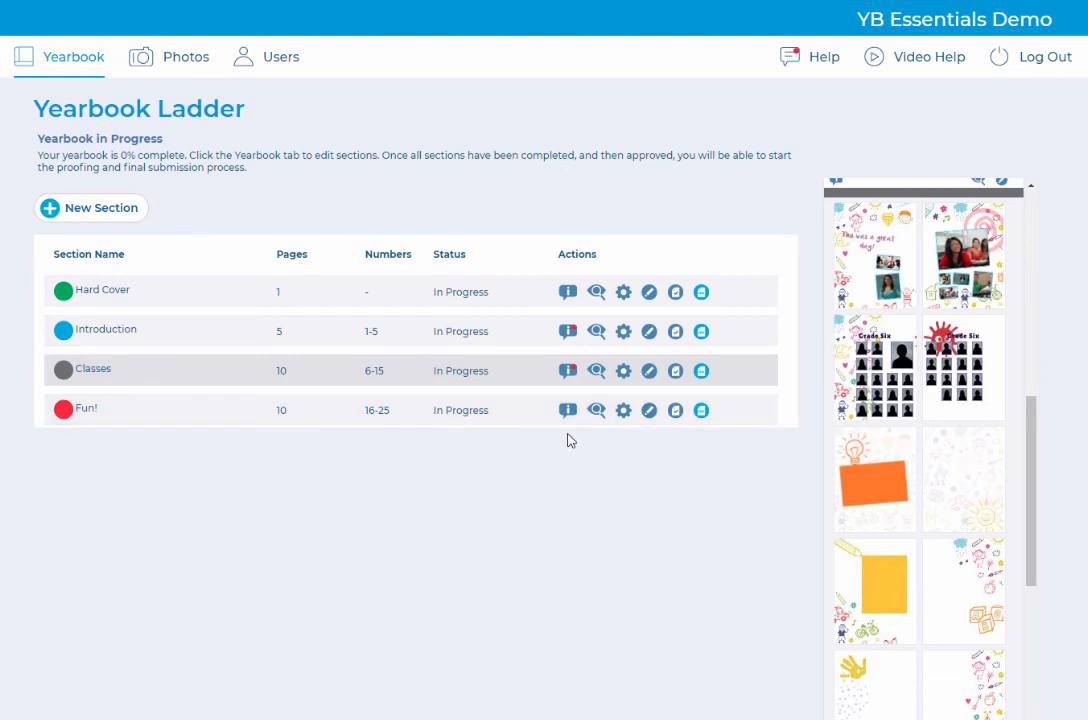
Step: Mark the Classes section complete, confirming the lock, and mark that section reviewed
left_click(676, 374)
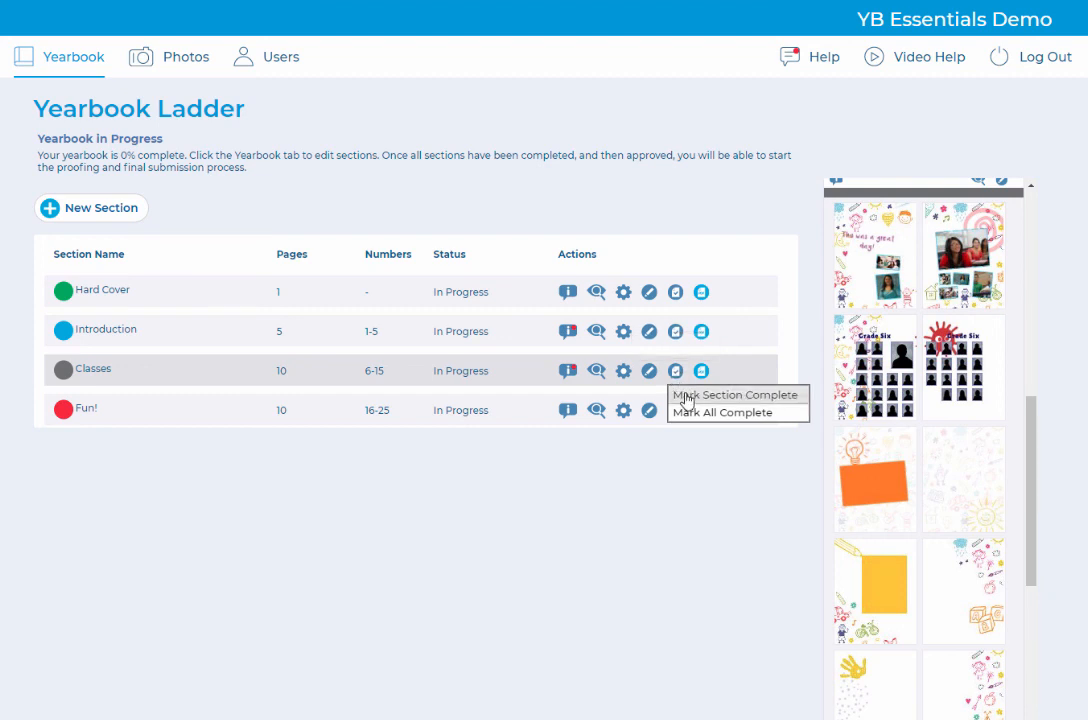
left_click(686, 396)
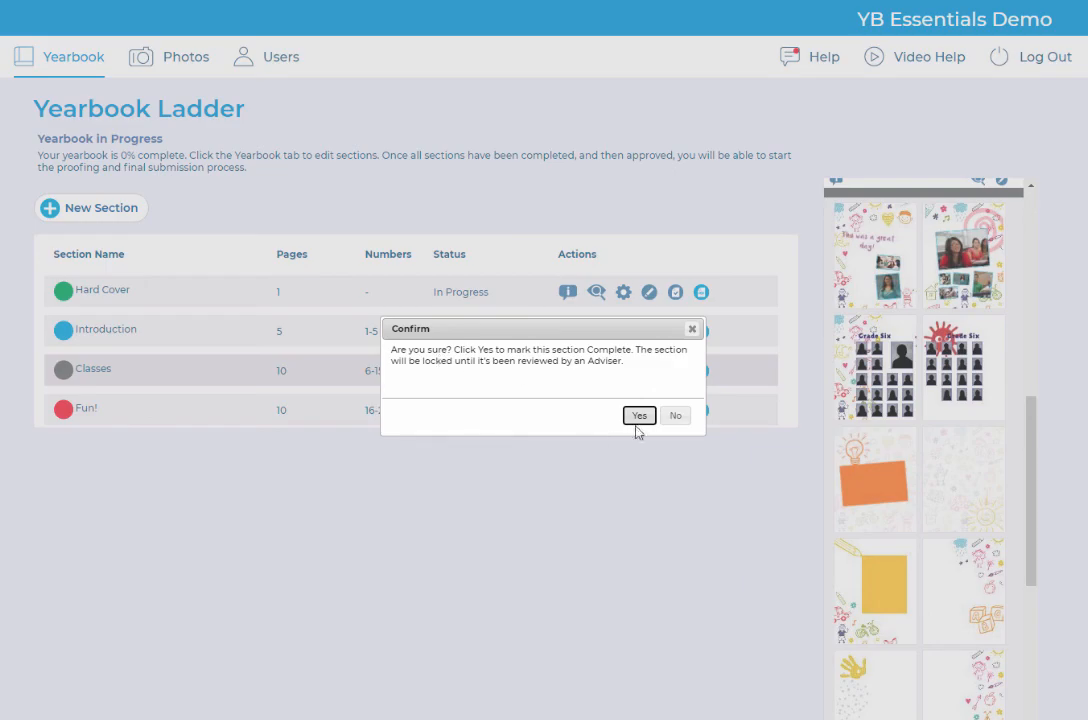
left_click(639, 416)
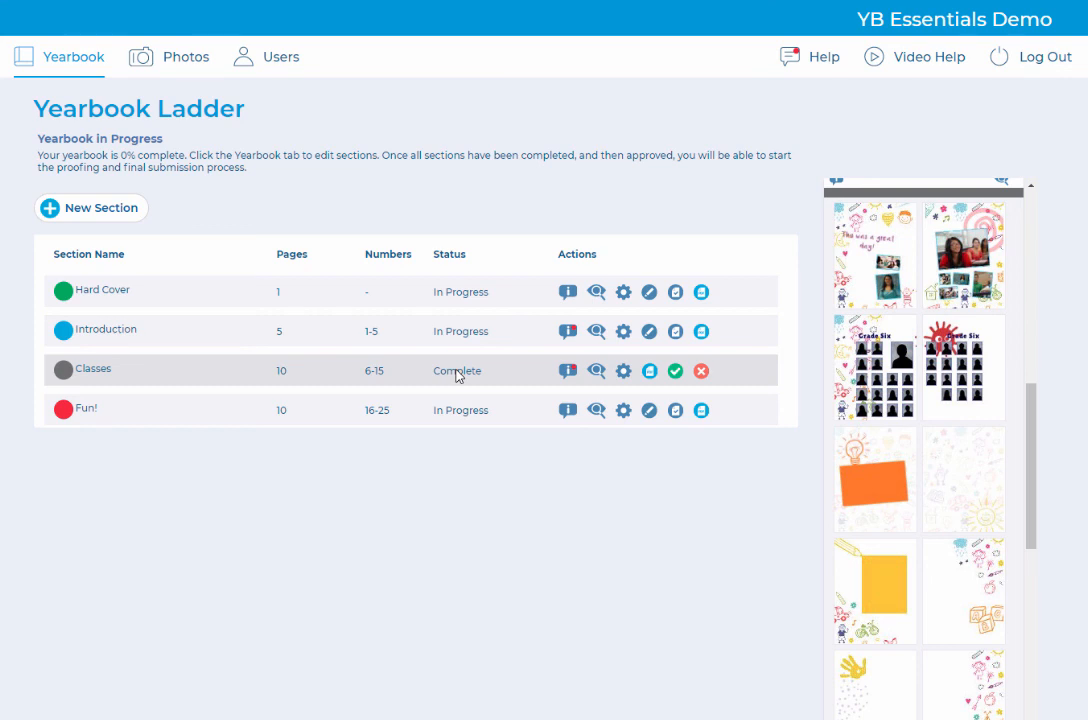
left_click(674, 372)
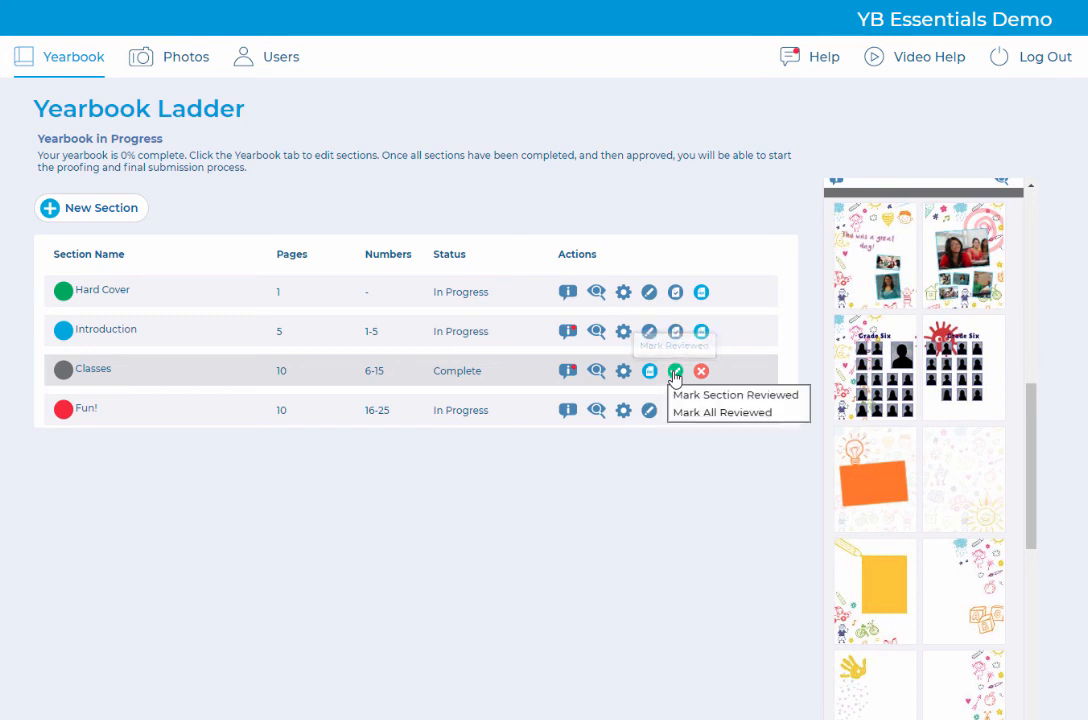
left_click(729, 396)
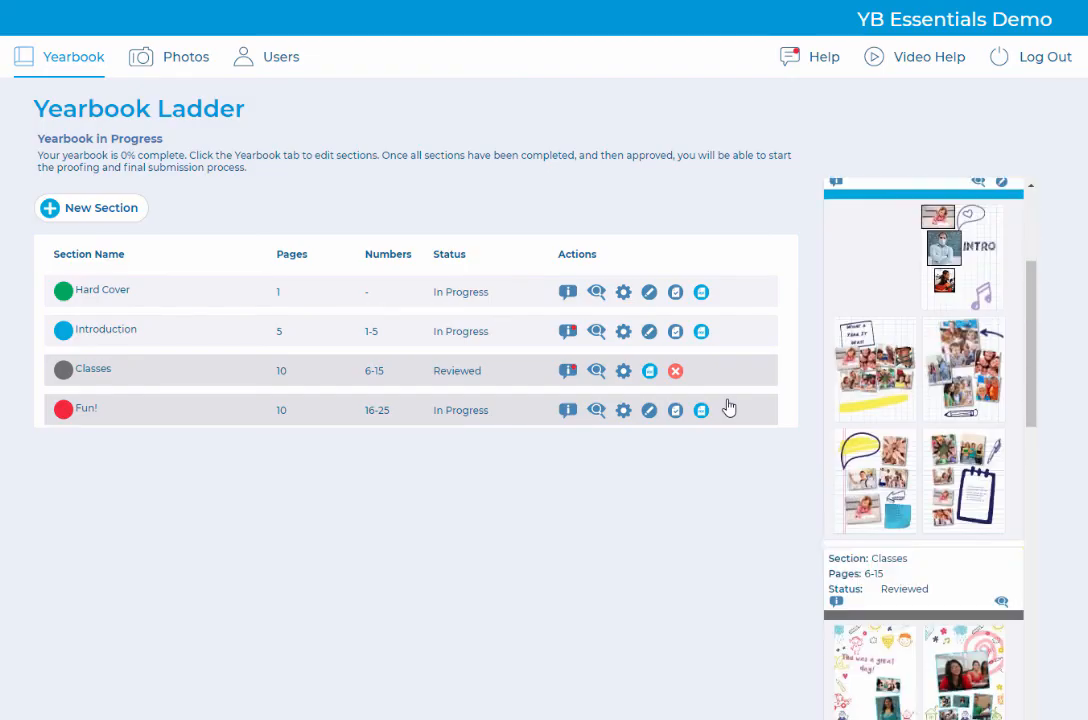